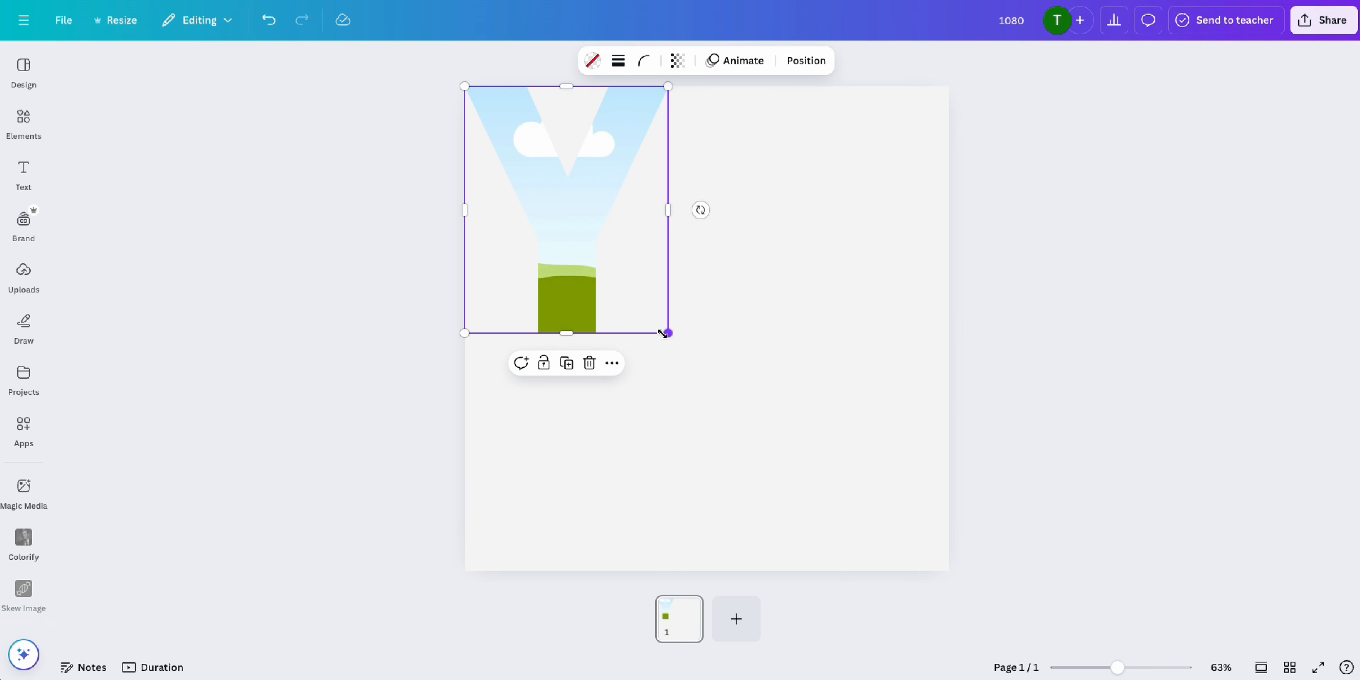
Step: Shrink the Y frame in the page's upper-left corner and add the O and U letter frames
drag(663, 333, 587, 237)
click(23, 119)
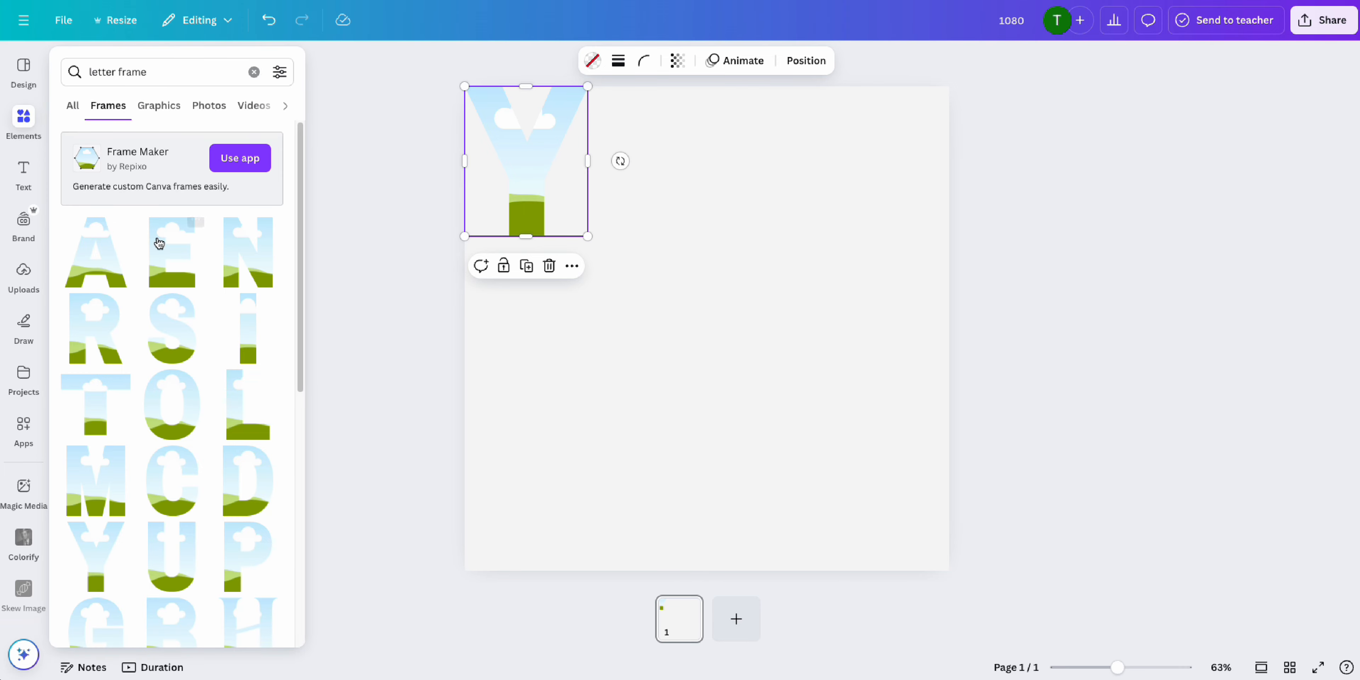
click(185, 419)
click(162, 544)
Step: Move the U frame aside, then place the O beside the Y and scale it to about 264 by 334
drag(703, 400, 785, 519)
drag(630, 301, 609, 182)
drag(786, 328, 705, 240)
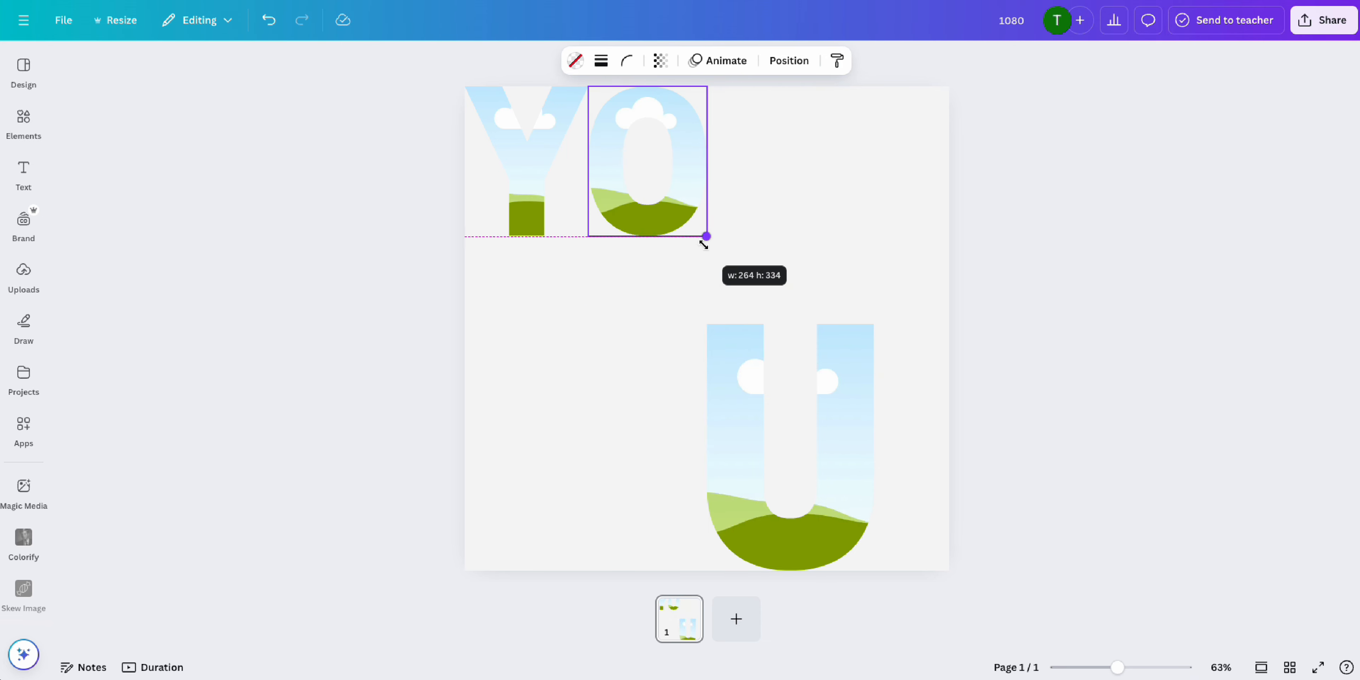
Step: Place the U frame beside the O and scale it down to match the other letters' height
drag(871, 473, 874, 227)
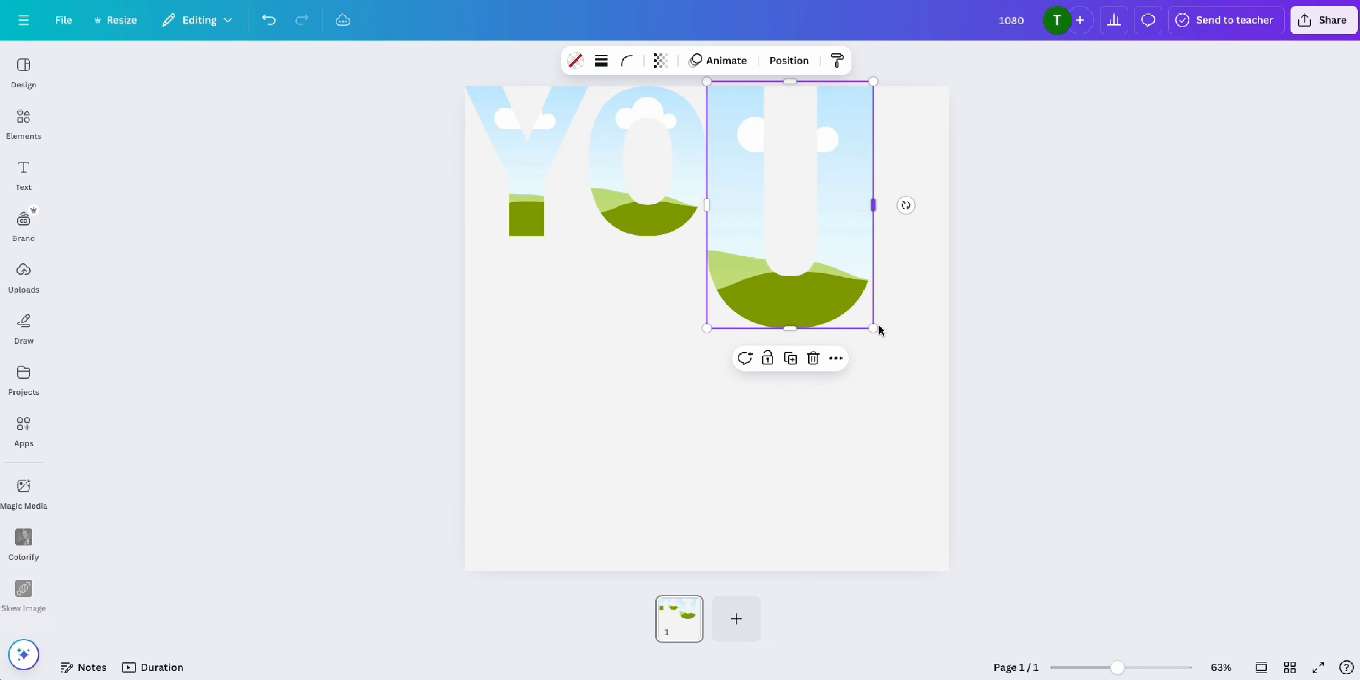
drag(875, 329, 819, 236)
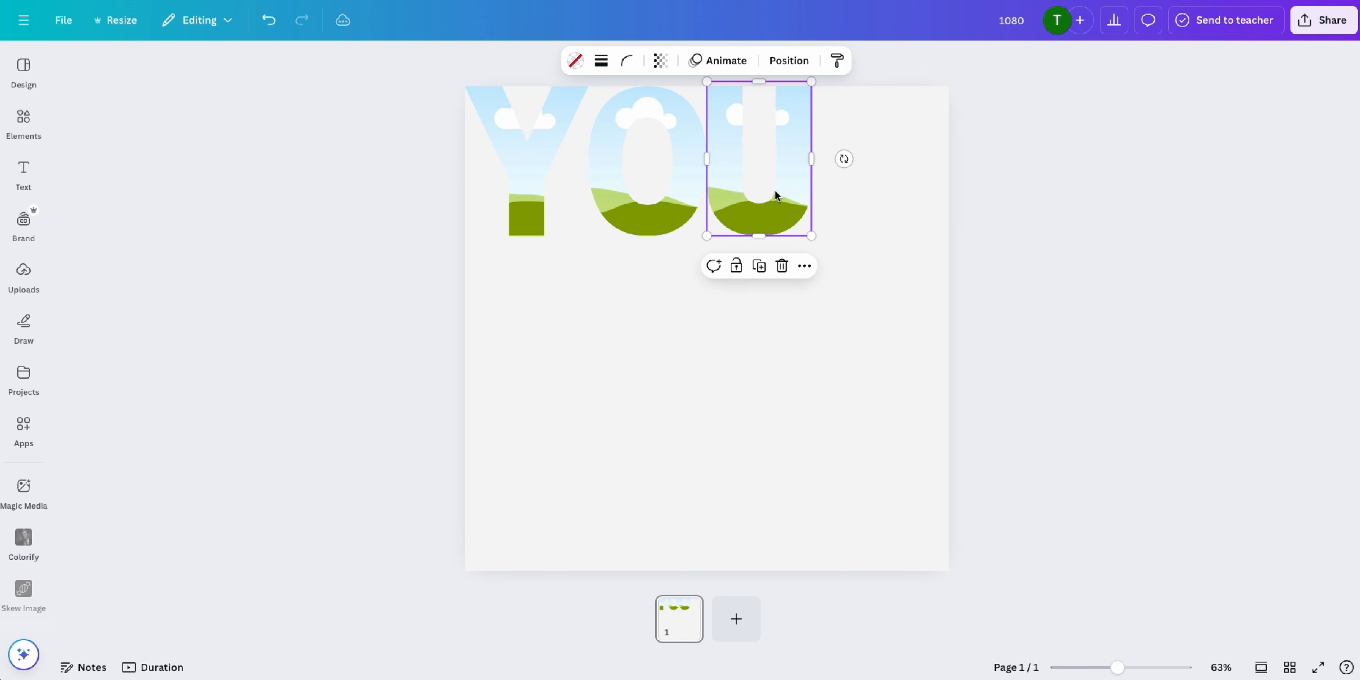
drag(785, 190, 746, 175)
Step: Space the Y, O and U frames evenly in a horizontal row and tidy up their alignment
click(822, 300)
click(728, 186)
click(699, 192)
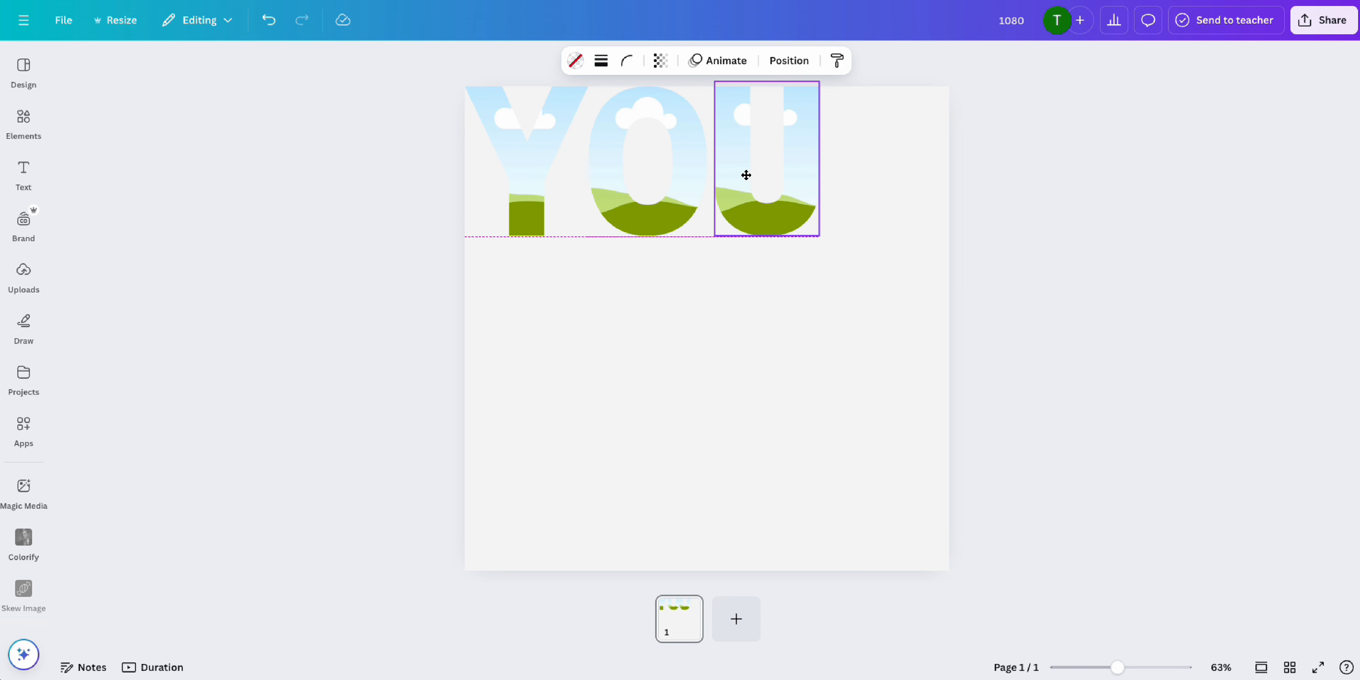
click(765, 312)
drag(816, 292, 385, 57)
click(708, 340)
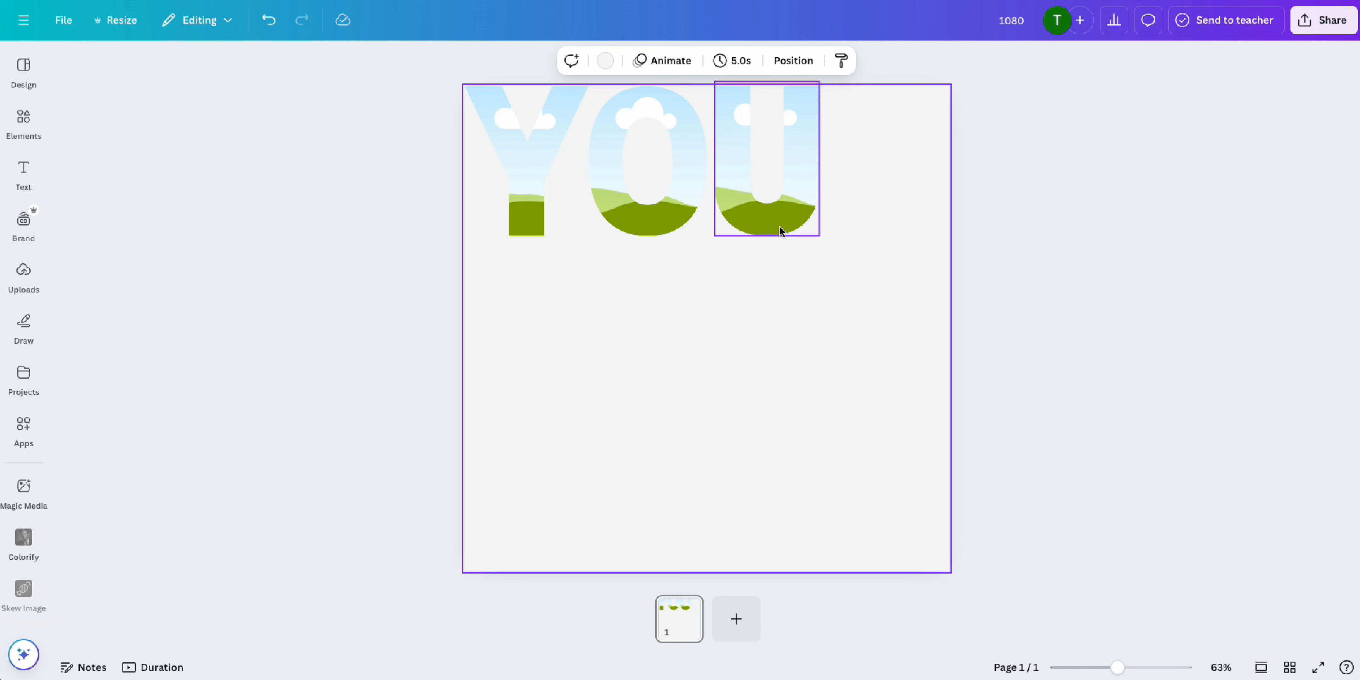
drag(780, 228, 783, 227)
drag(772, 299, 631, 80)
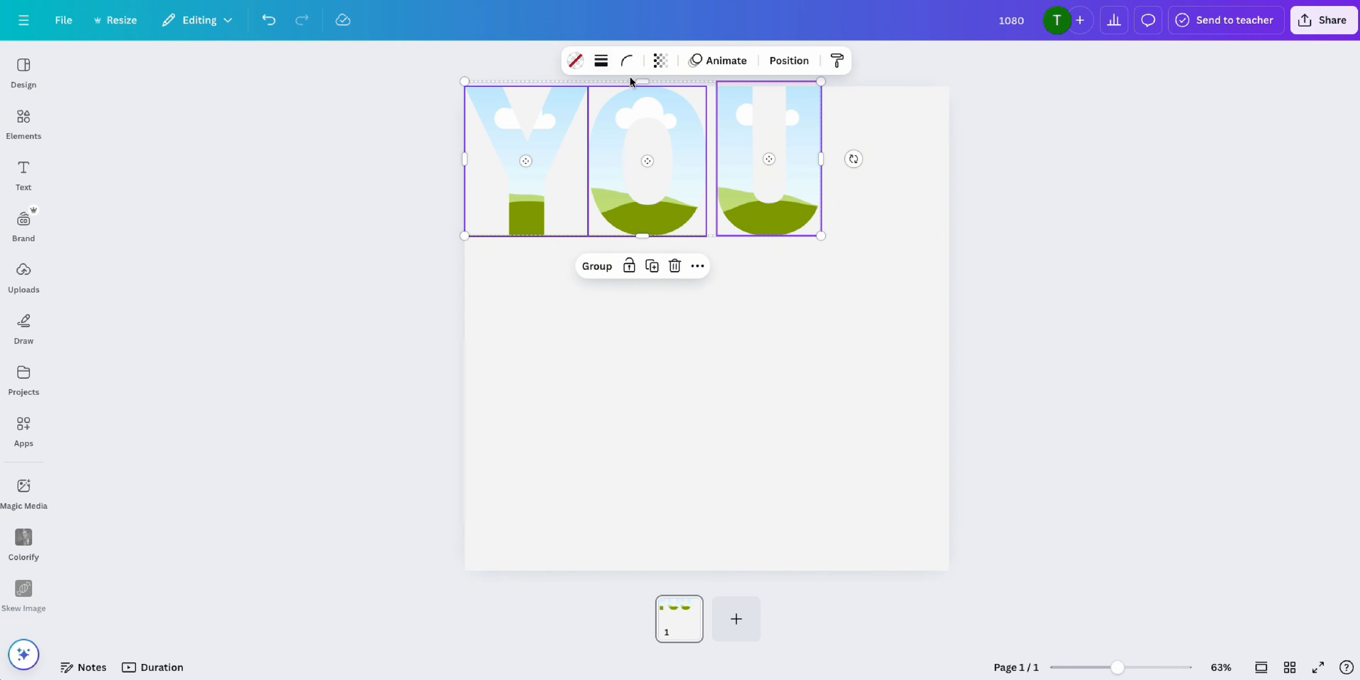
click(785, 59)
click(222, 379)
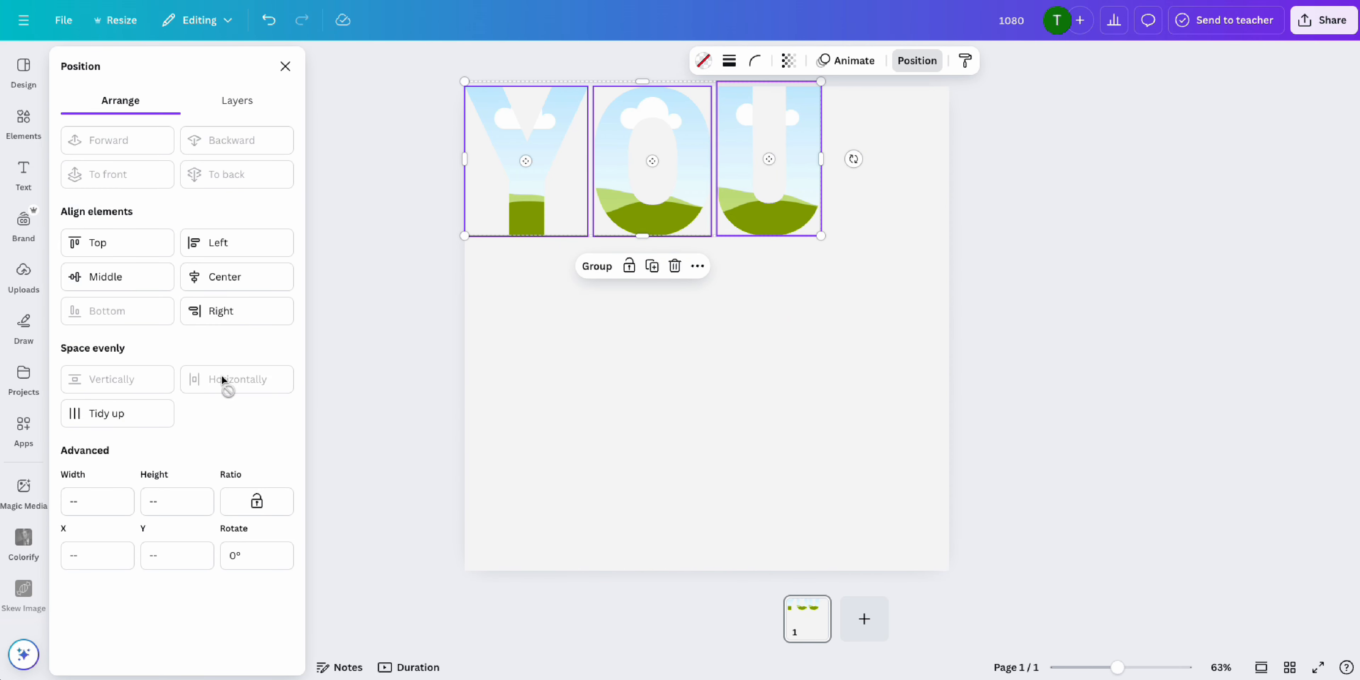
click(78, 411)
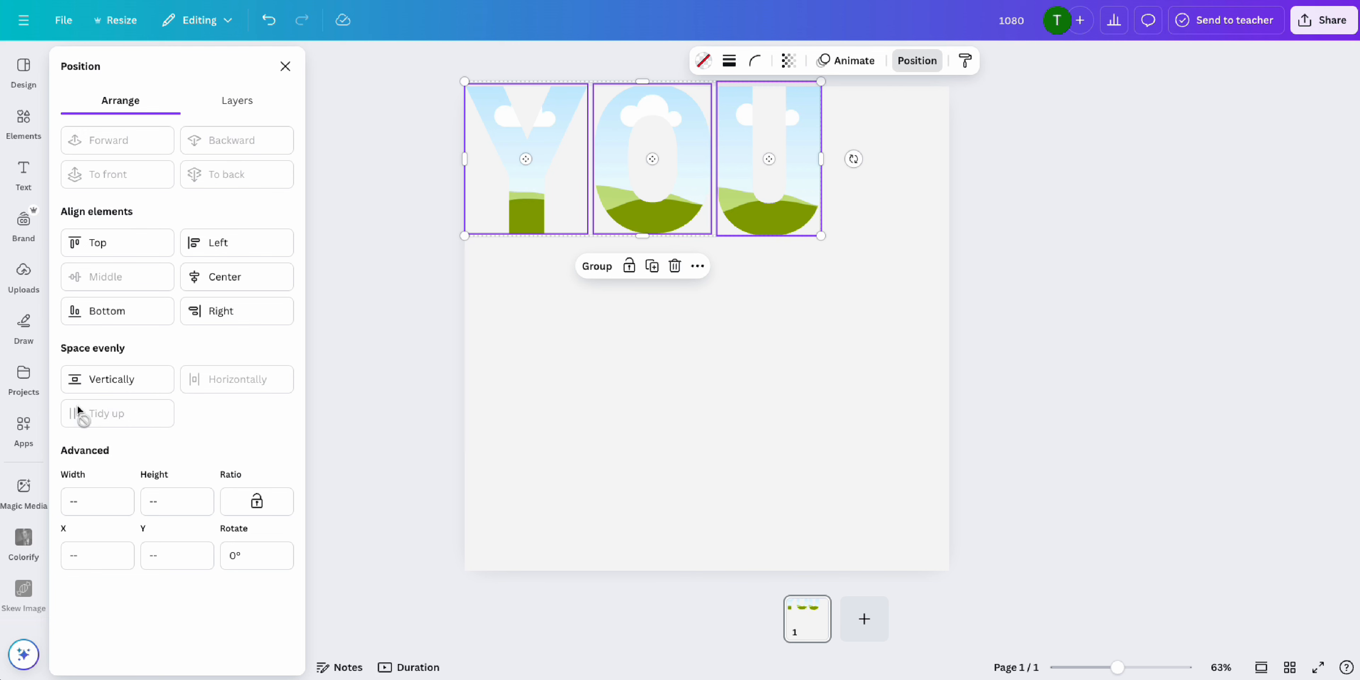
Step: Group the Y, O and U frames and position the word in the upper middle of the page
drag(791, 195, 855, 392)
click(864, 524)
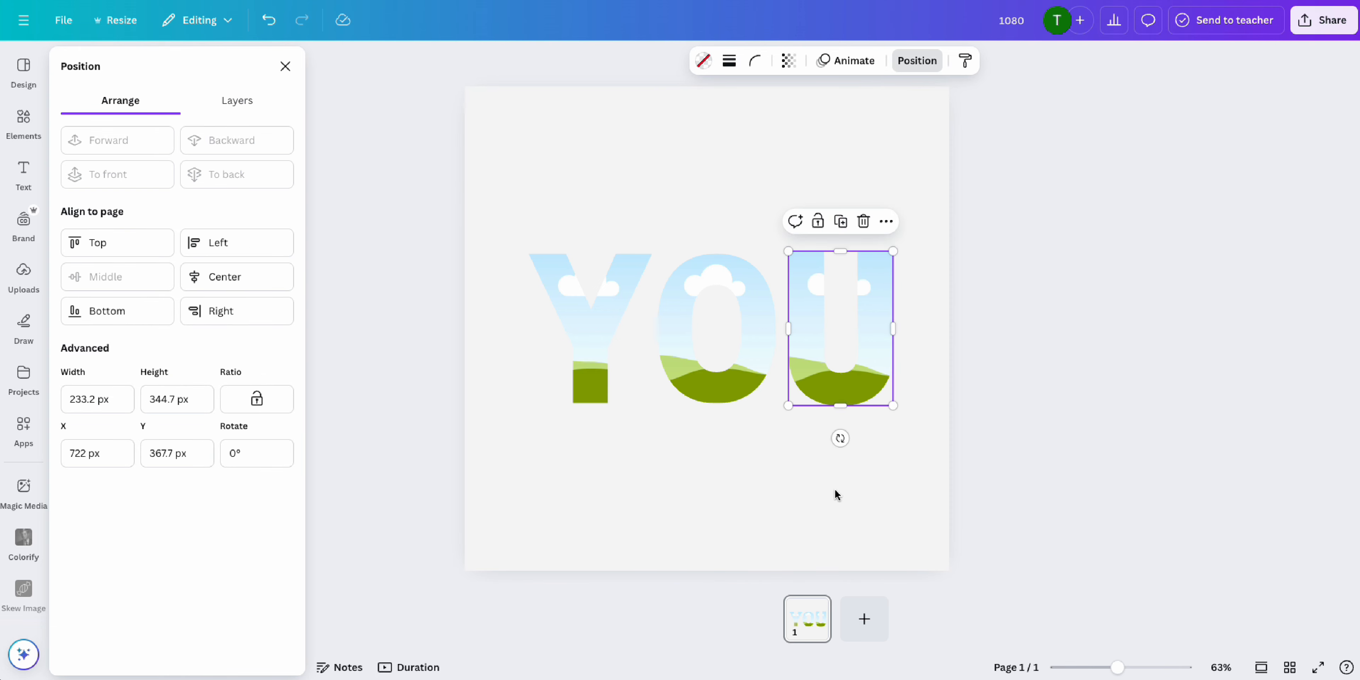
drag(838, 492, 584, 193)
click(661, 228)
drag(718, 317, 684, 271)
click(686, 426)
Step: Add the M letter frame, scale it to the height of YOU and place it over the Y
click(40, 124)
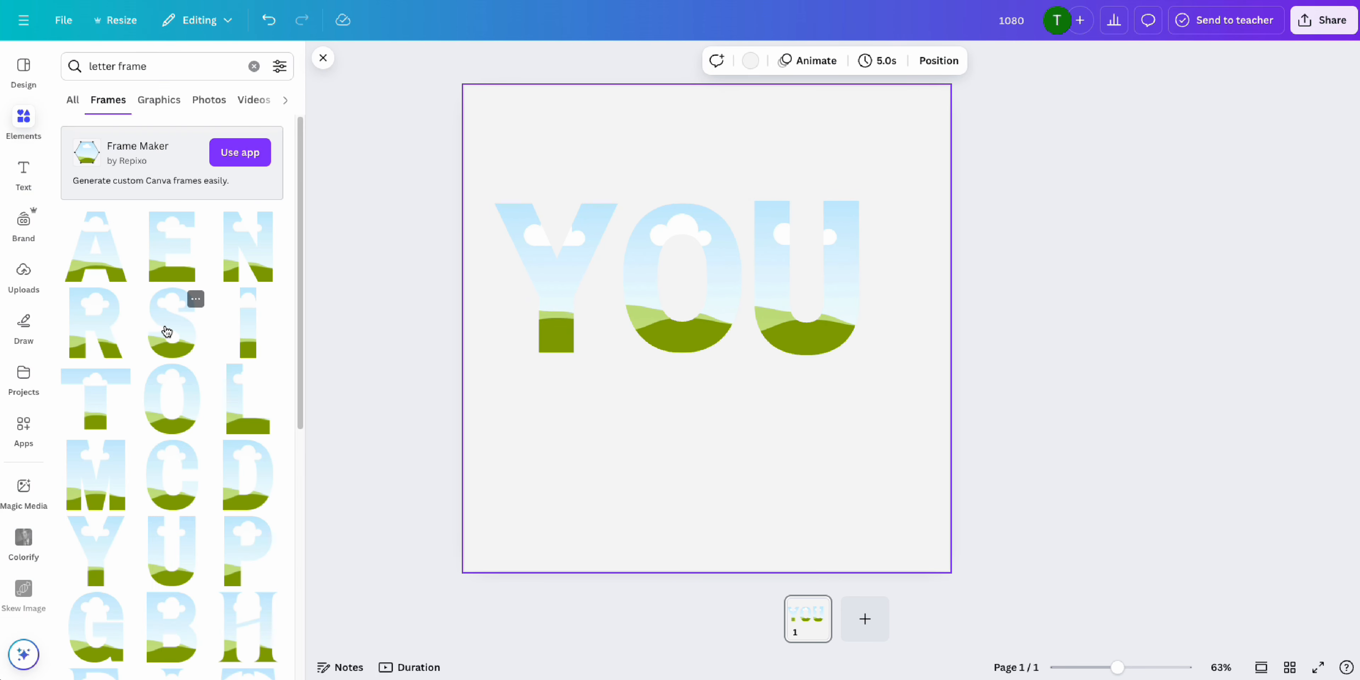
click(113, 481)
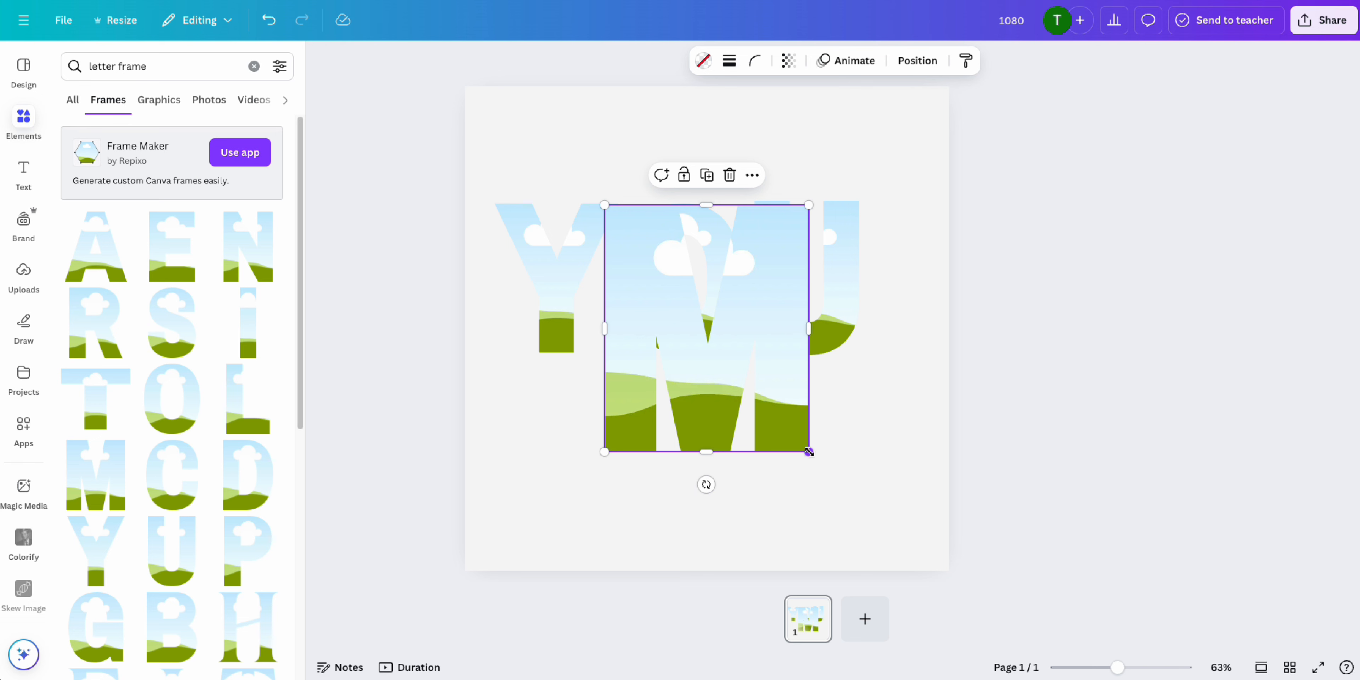
drag(808, 451, 739, 369)
drag(620, 270, 544, 275)
drag(623, 361, 621, 354)
Step: Add the E letter frame, scale it to the height of YOU and place it over the U
click(178, 258)
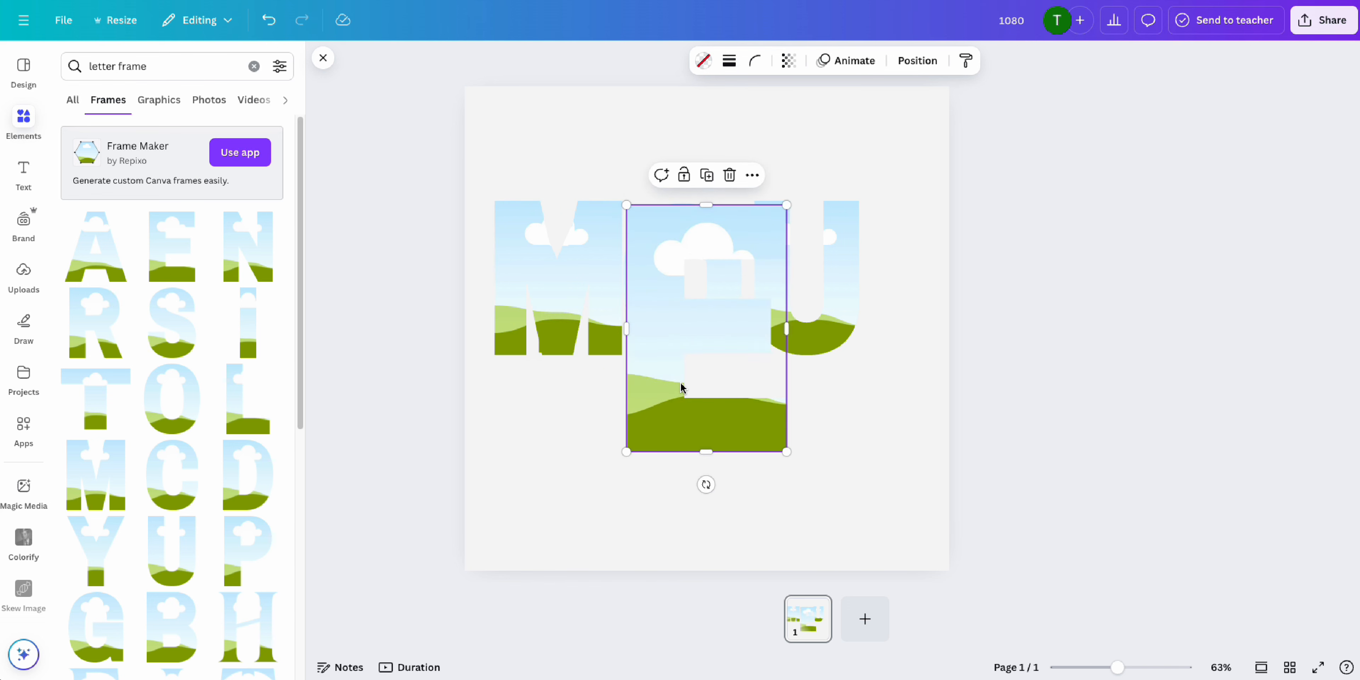
mouse_move(680, 389)
mouse_down()
mouse_move(708, 398)
mouse_move(675, 376)
mouse_up()
drag(782, 448, 804, 316)
Step: Move the M frame beside the E and group the two letters
drag(581, 317, 692, 374)
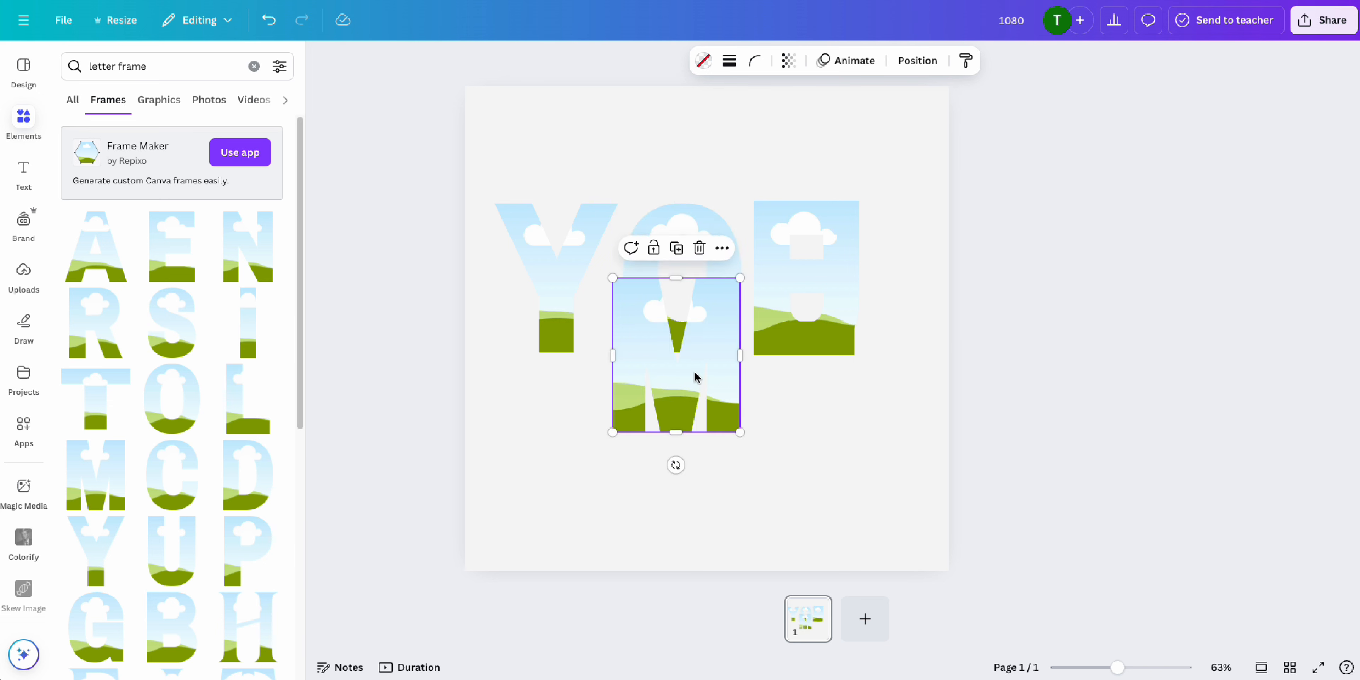
key(ctrl+z)
shift+click(767, 315)
click(686, 170)
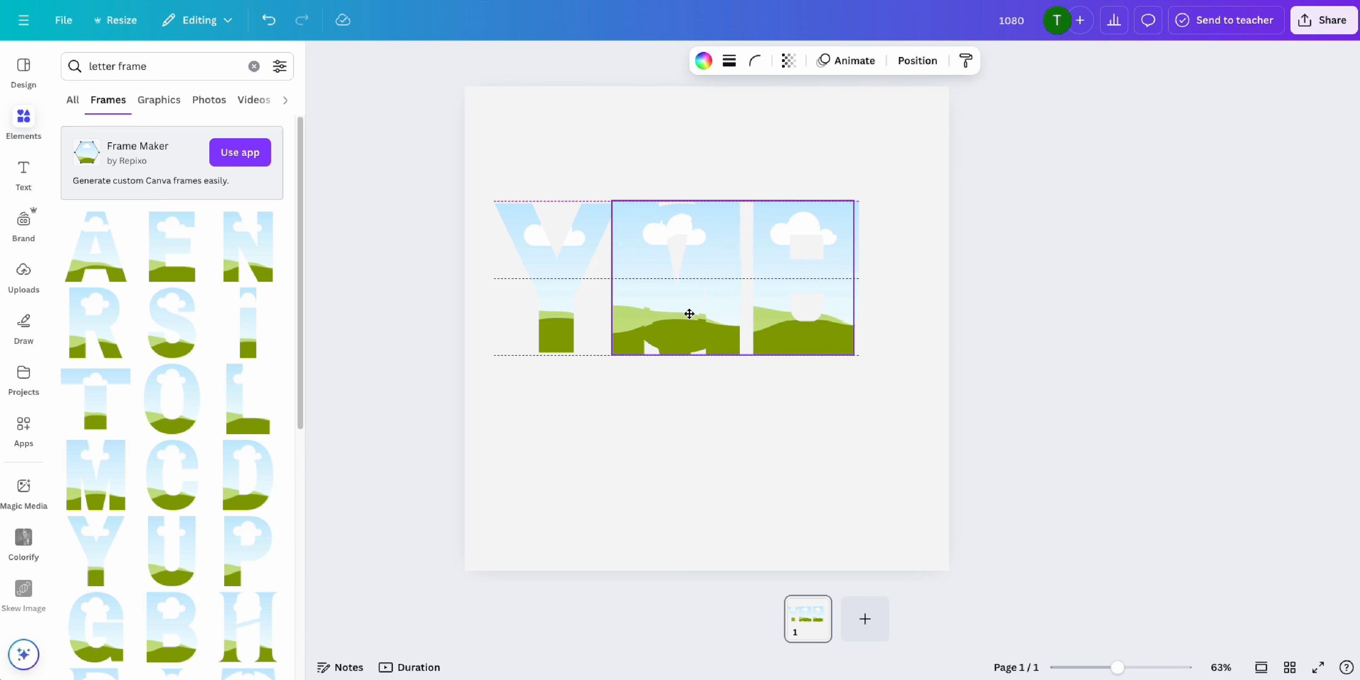
Step: Place the ME group below YOU and enlarge it slightly
drag(692, 312, 679, 478)
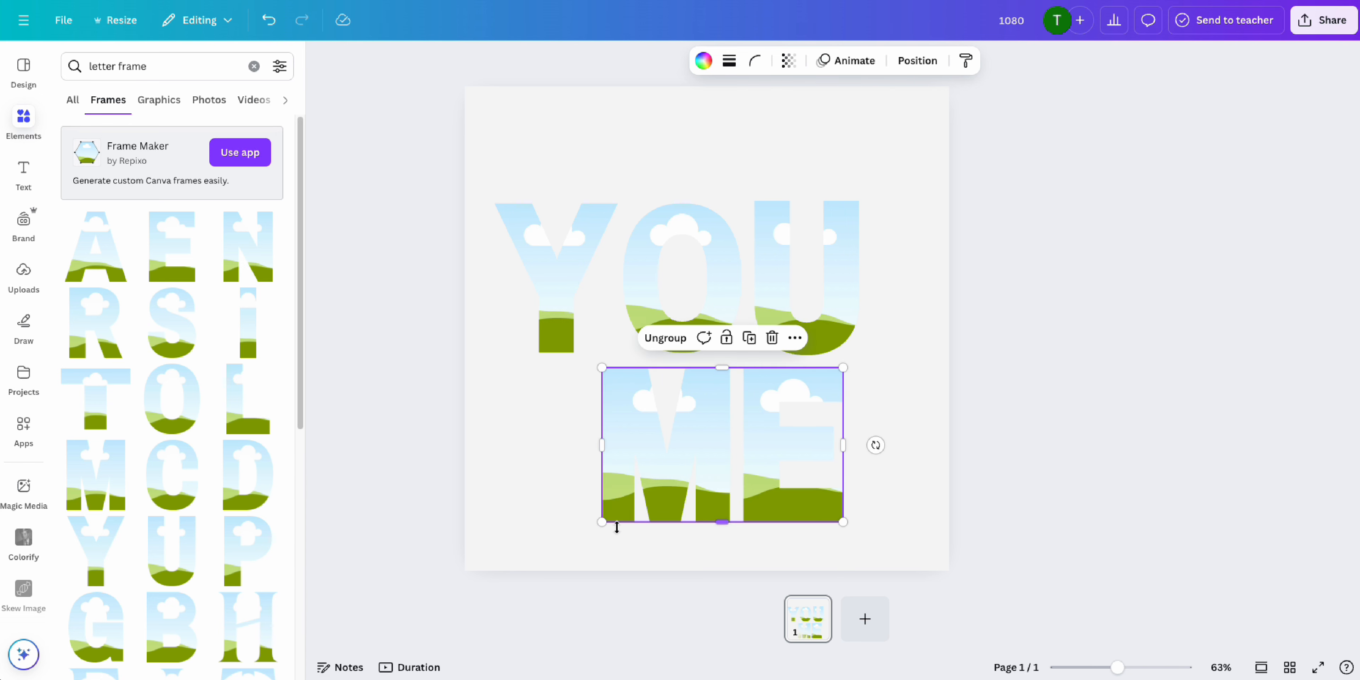
drag(600, 524, 581, 535)
drag(744, 475, 745, 475)
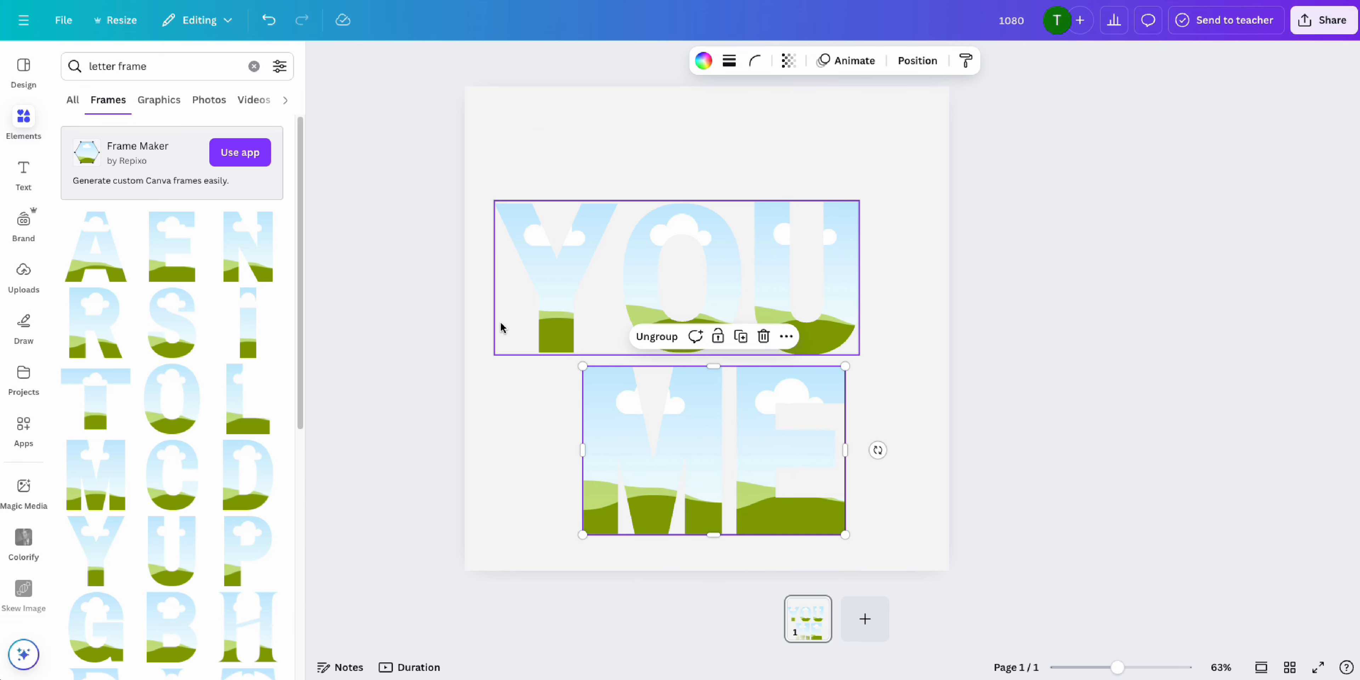
Step: Group YOU and ME together, then scale the combined group down and position it near the page's centre
shift+click(521, 258)
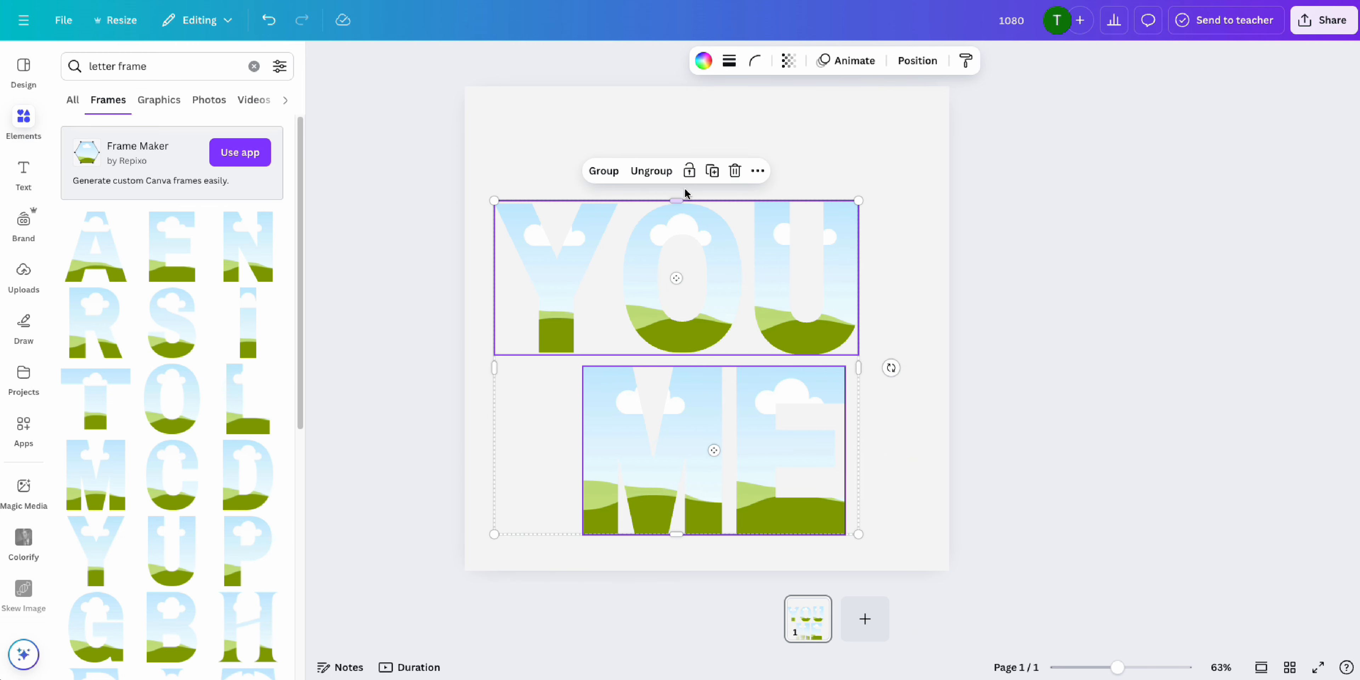
click(602, 170)
drag(685, 338, 707, 295)
drag(651, 211, 645, 206)
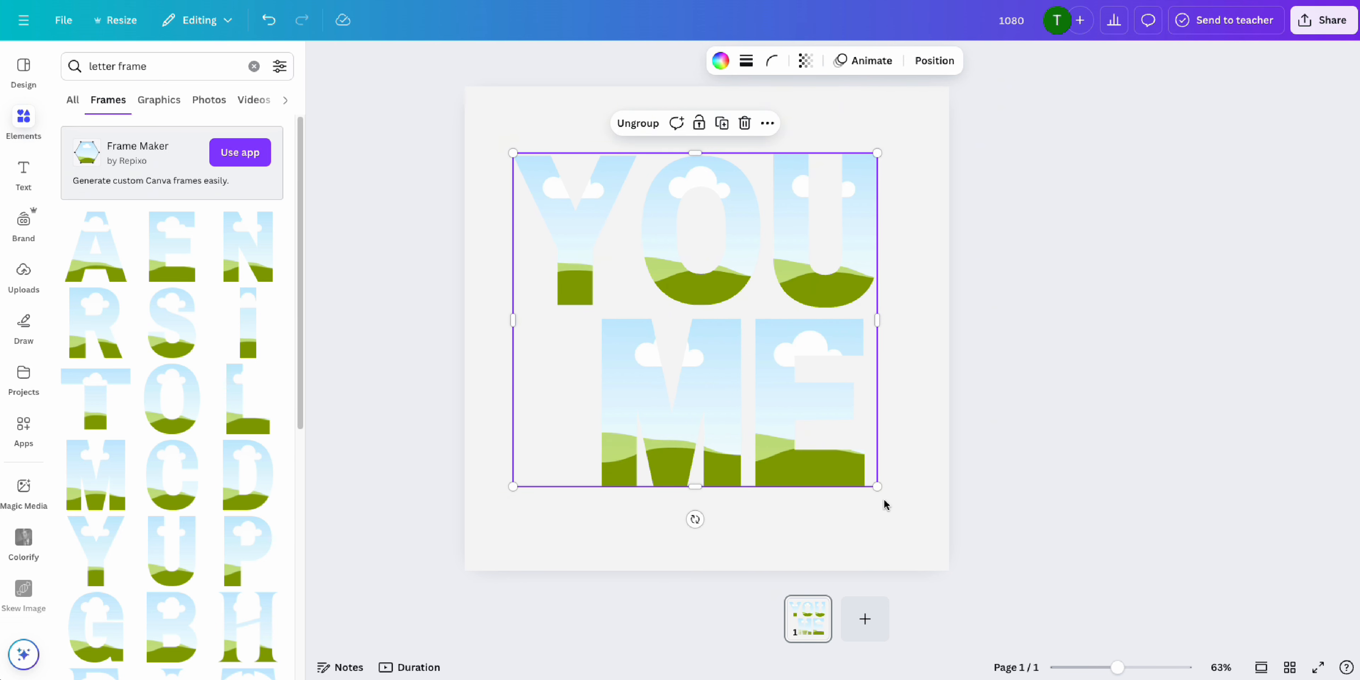
drag(862, 471, 790, 419)
click(1024, 412)
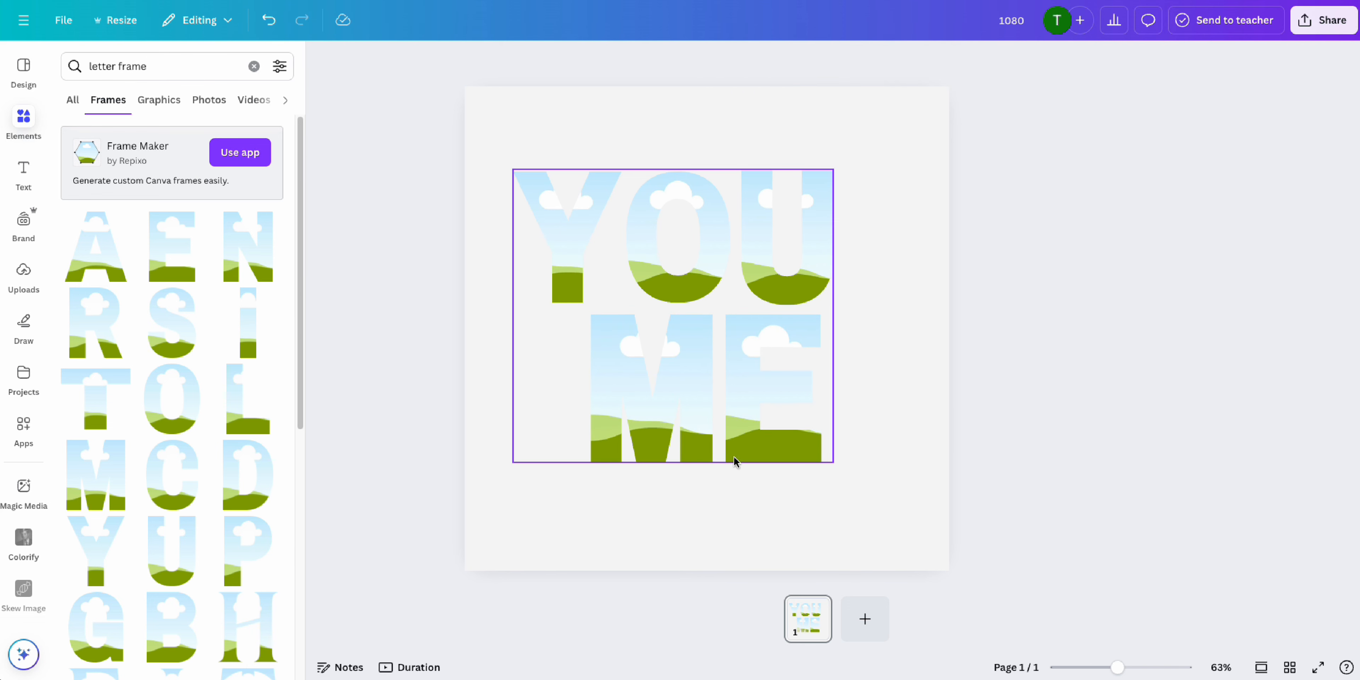
Step: Add a heading with the text "Love"
click(11, 164)
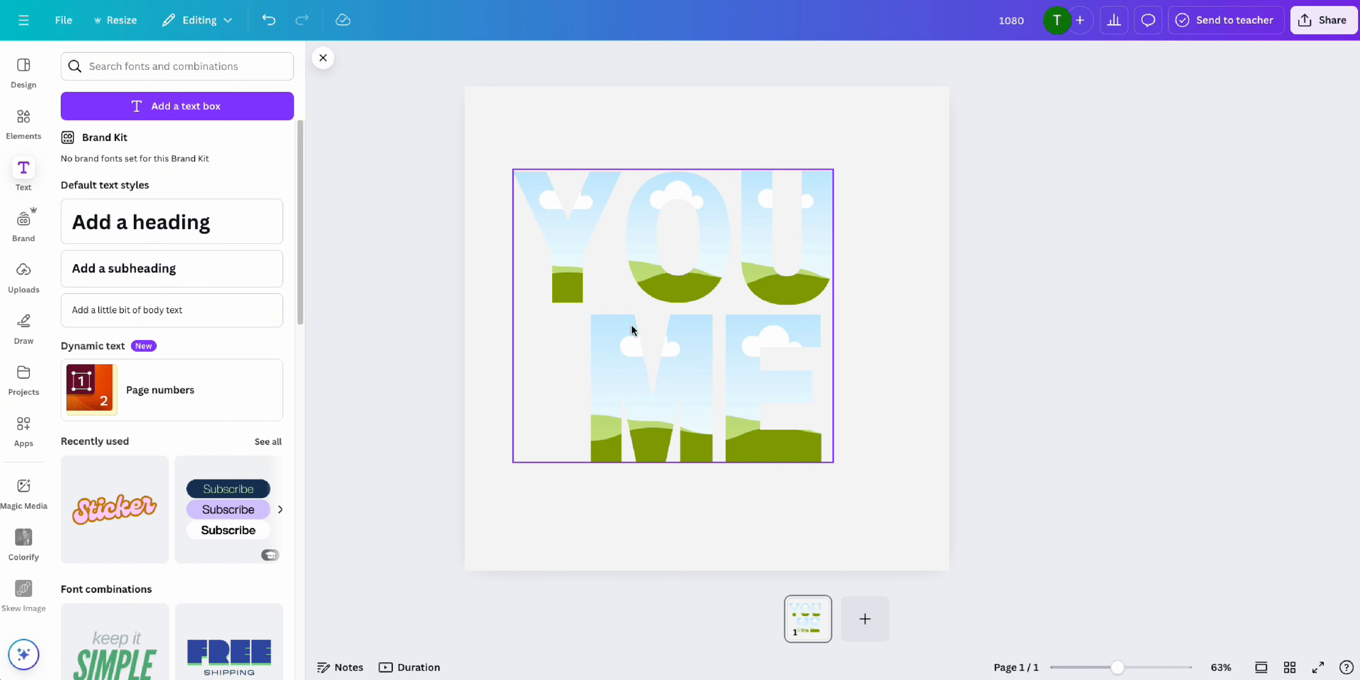
click(171, 222)
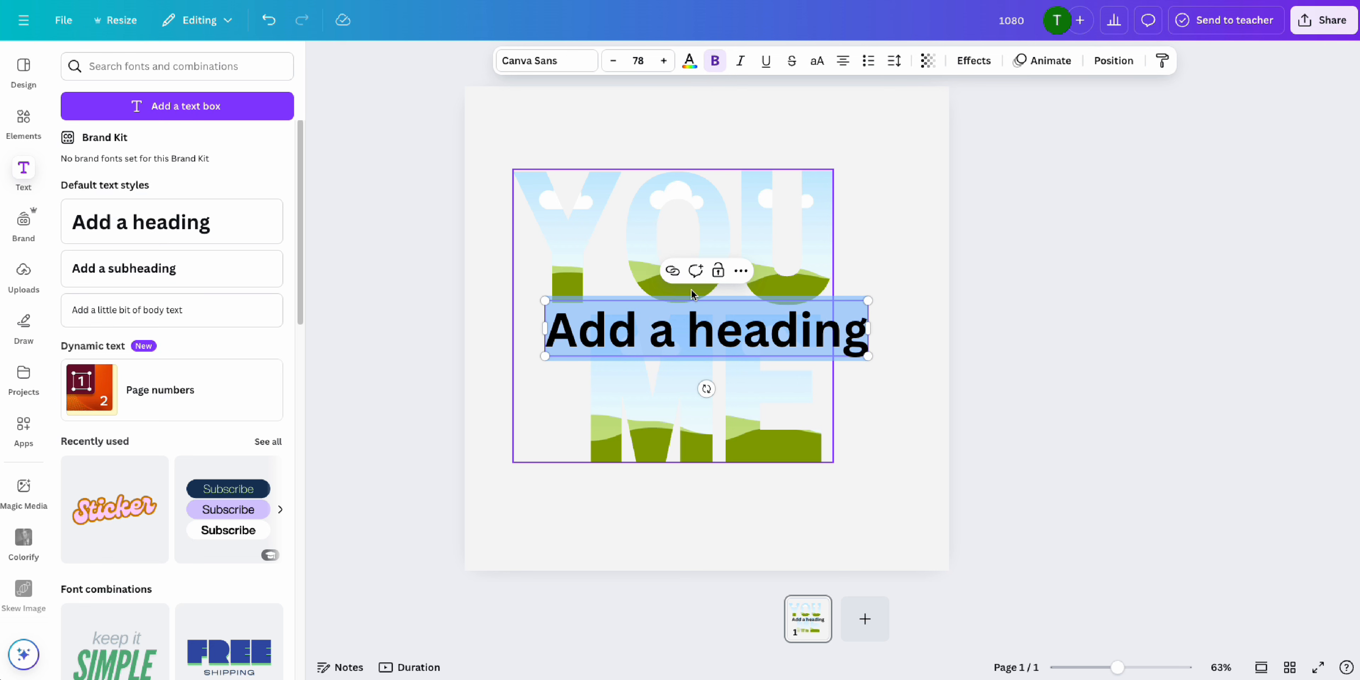
text(Love)
key(ctrl+a)
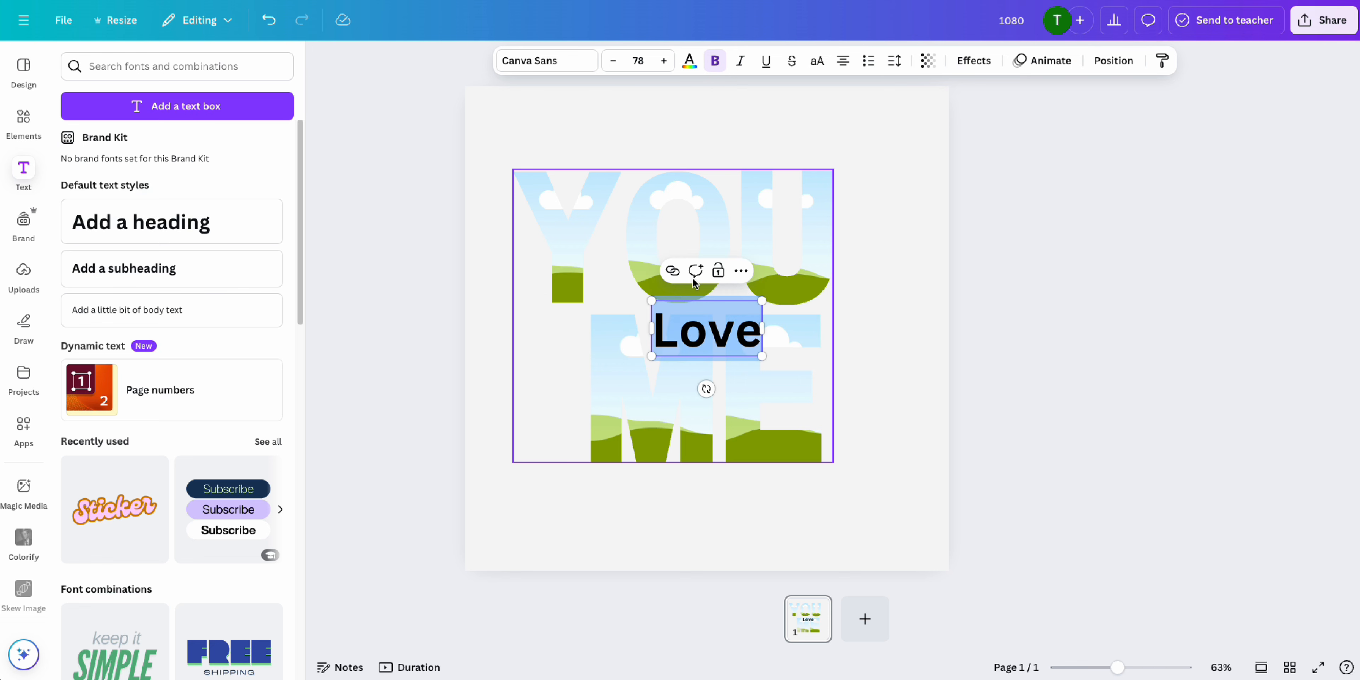
key(Escape)
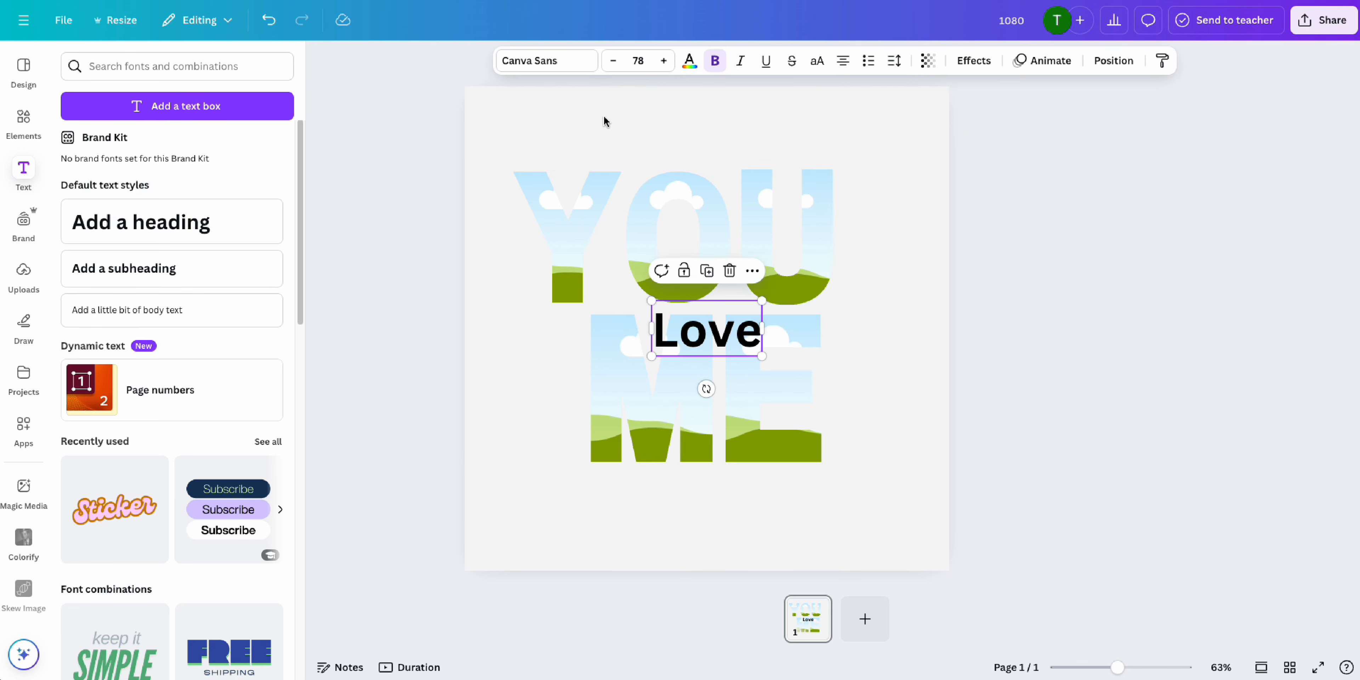
Step: Search the fonts for "handwriting" and apply Alex Brush to the Love text
click(562, 60)
text(handwriting)
click(167, 510)
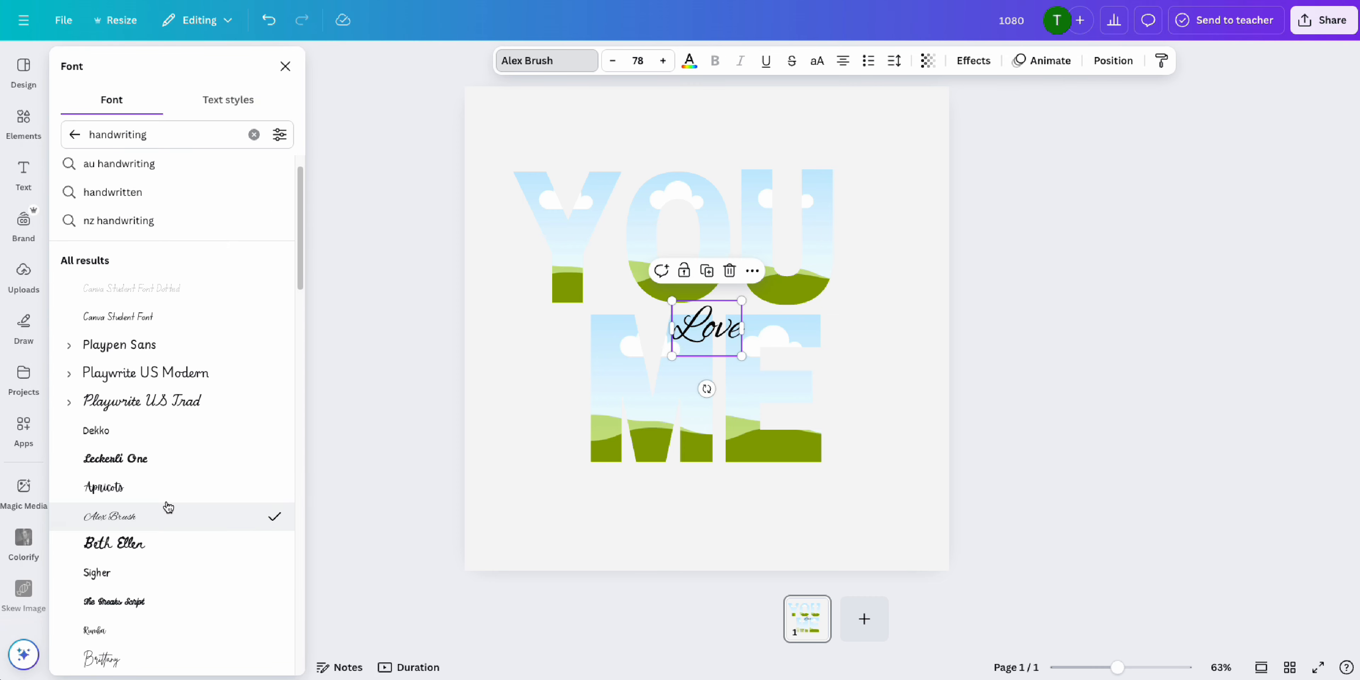
Step: Try several other handwriting fonts on the Love text, including Mistrully
click(197, 607)
scroll(196, 604, down, 2)
click(195, 612)
scroll(185, 602, down, 4)
click(164, 531)
scroll(164, 533, down, 1)
click(211, 342)
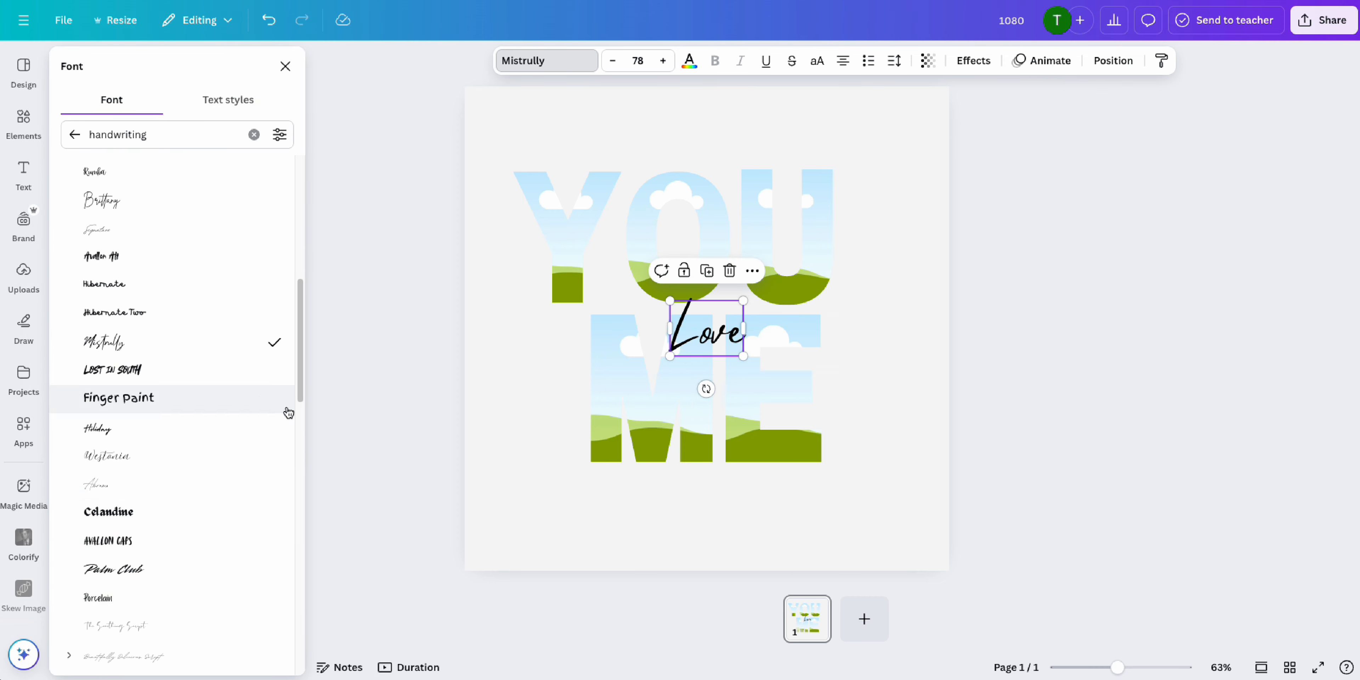
Step: Compare further handwriting fonts on the Love text, such as Daydream and Holiday
click(138, 230)
click(118, 201)
scroll(127, 370, down, 8)
click(140, 425)
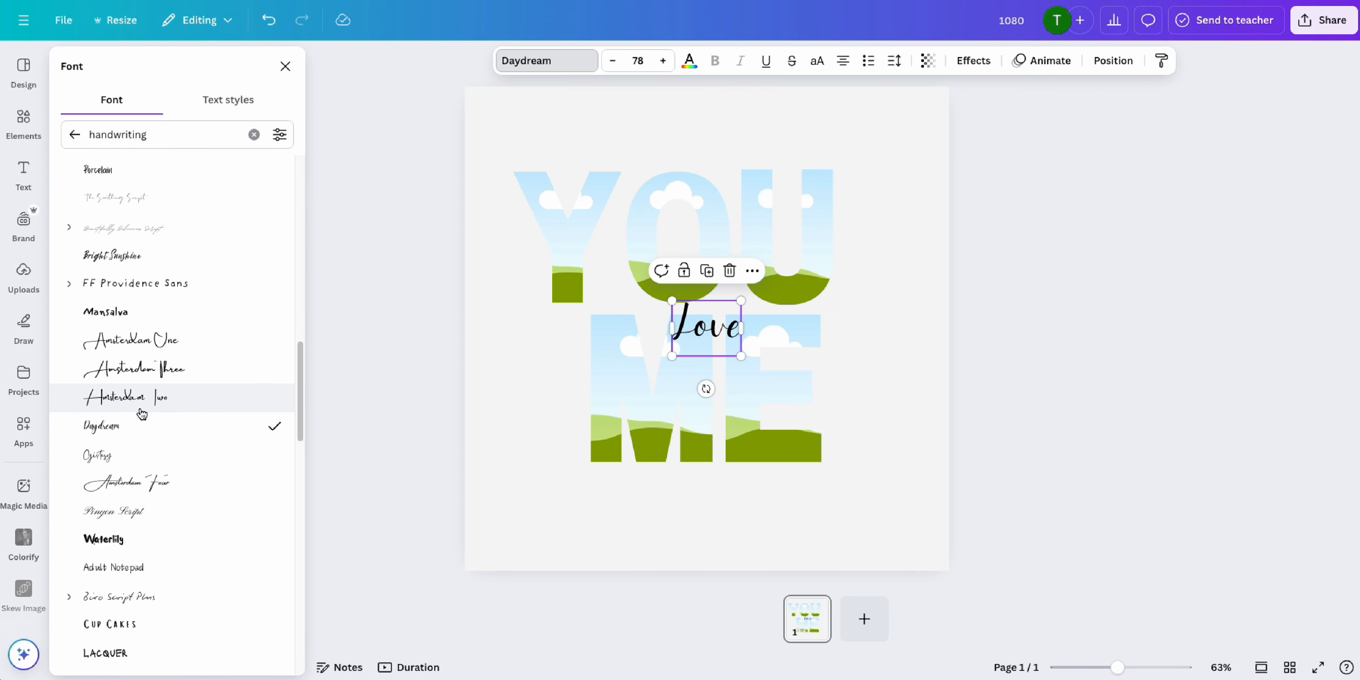
click(143, 510)
click(145, 569)
scroll(146, 560, down, 3)
click(146, 545)
scroll(146, 520, up, 8)
click(142, 349)
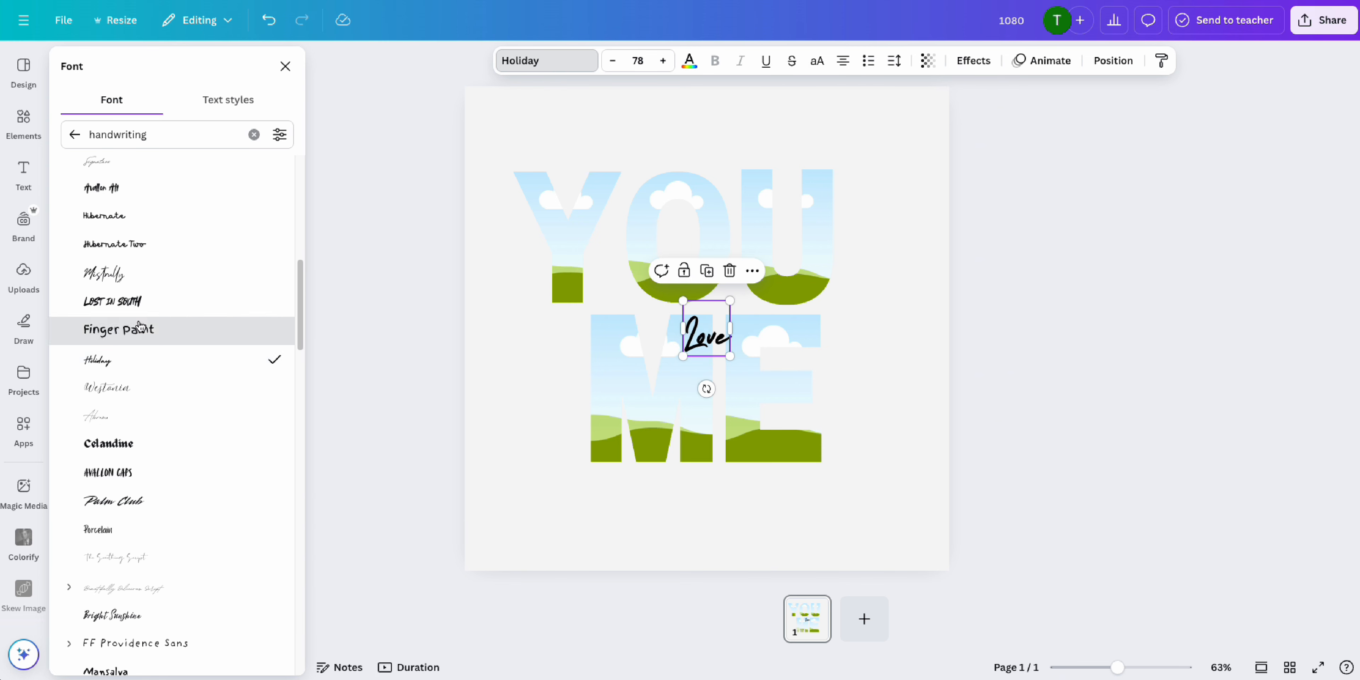
Step: Set the Love text's font to Brittany
scroll(140, 328, up, 2)
click(138, 315)
click(134, 223)
Step: Move the Love text above the Y and reduce its size to 50.7
drag(704, 335, 546, 143)
drag(524, 128, 536, 144)
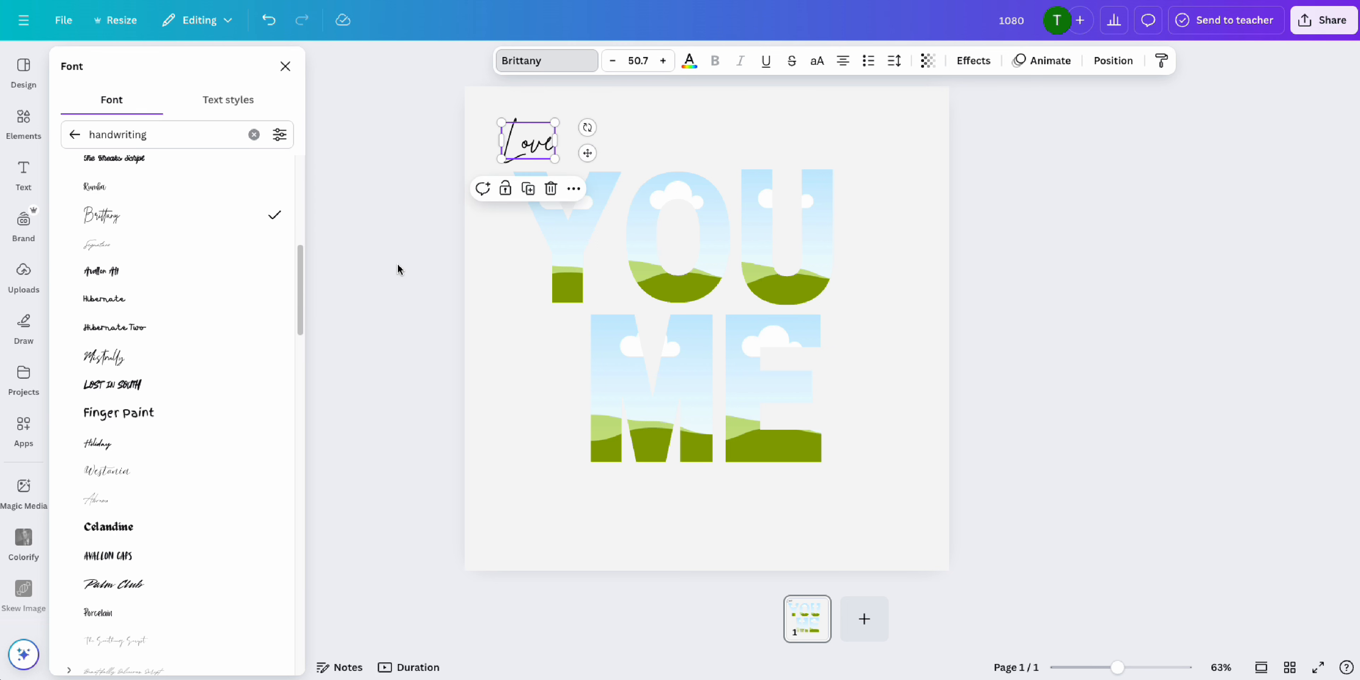
key(Escape)
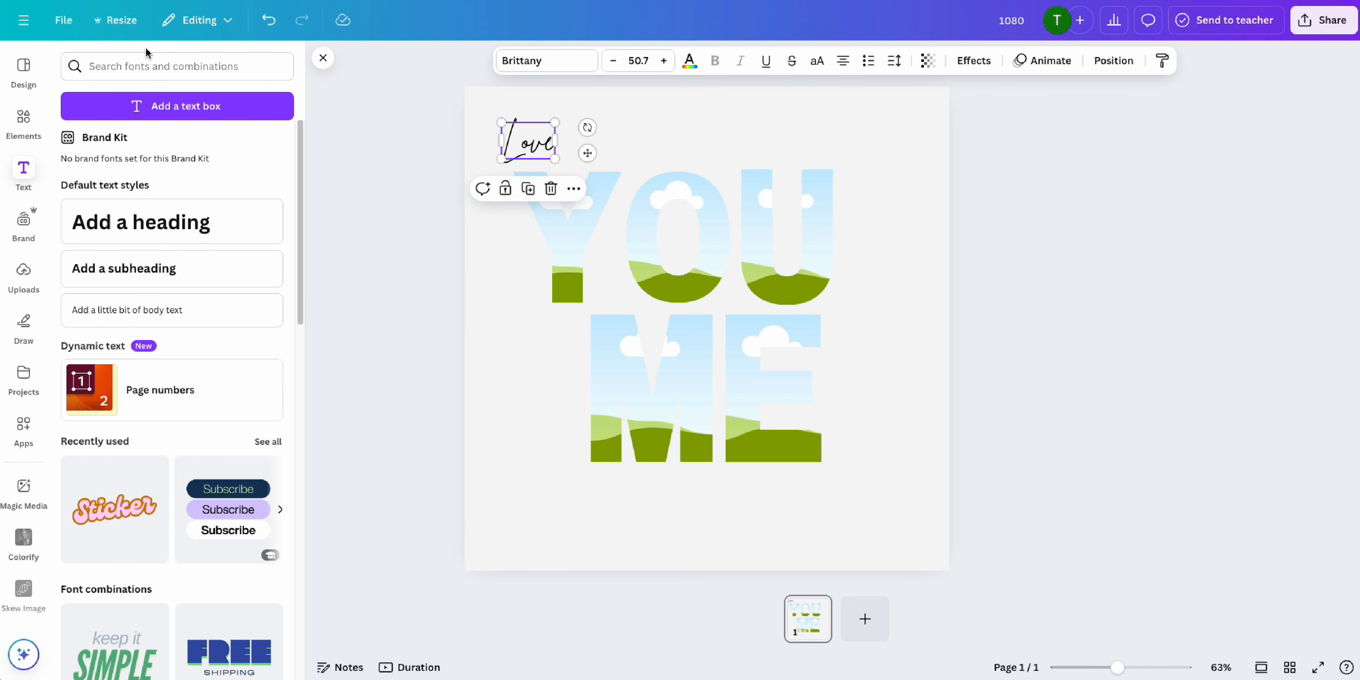
Step: Search the elements for "signature line" and show all matching graphics
click(23, 120)
click(108, 66)
text(xer frame)
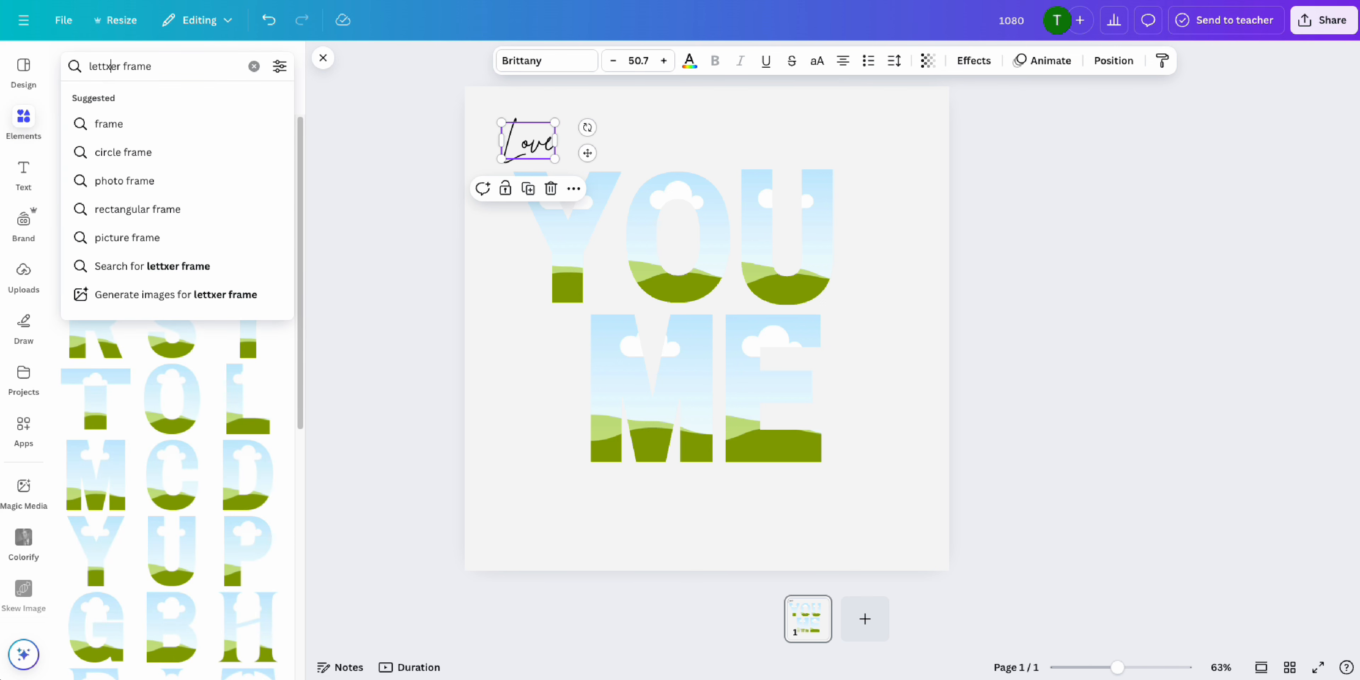
text(signtur)
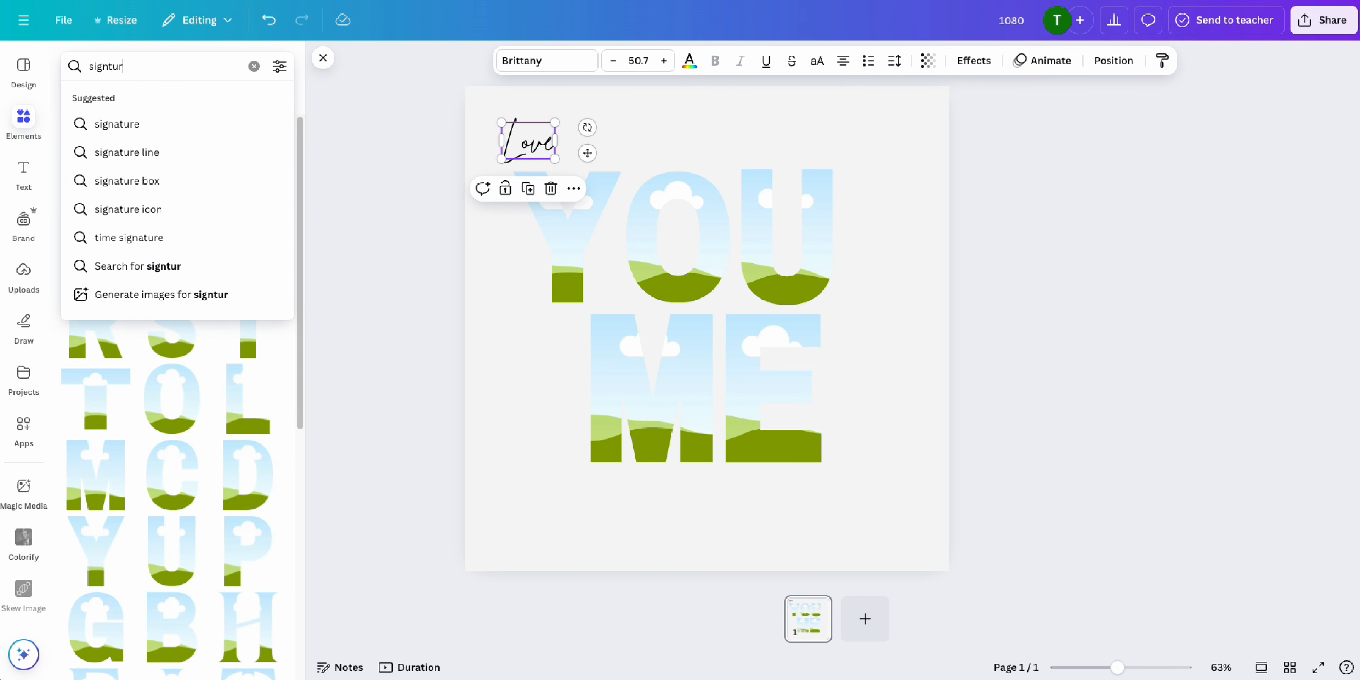
text(e line)
key(Return)
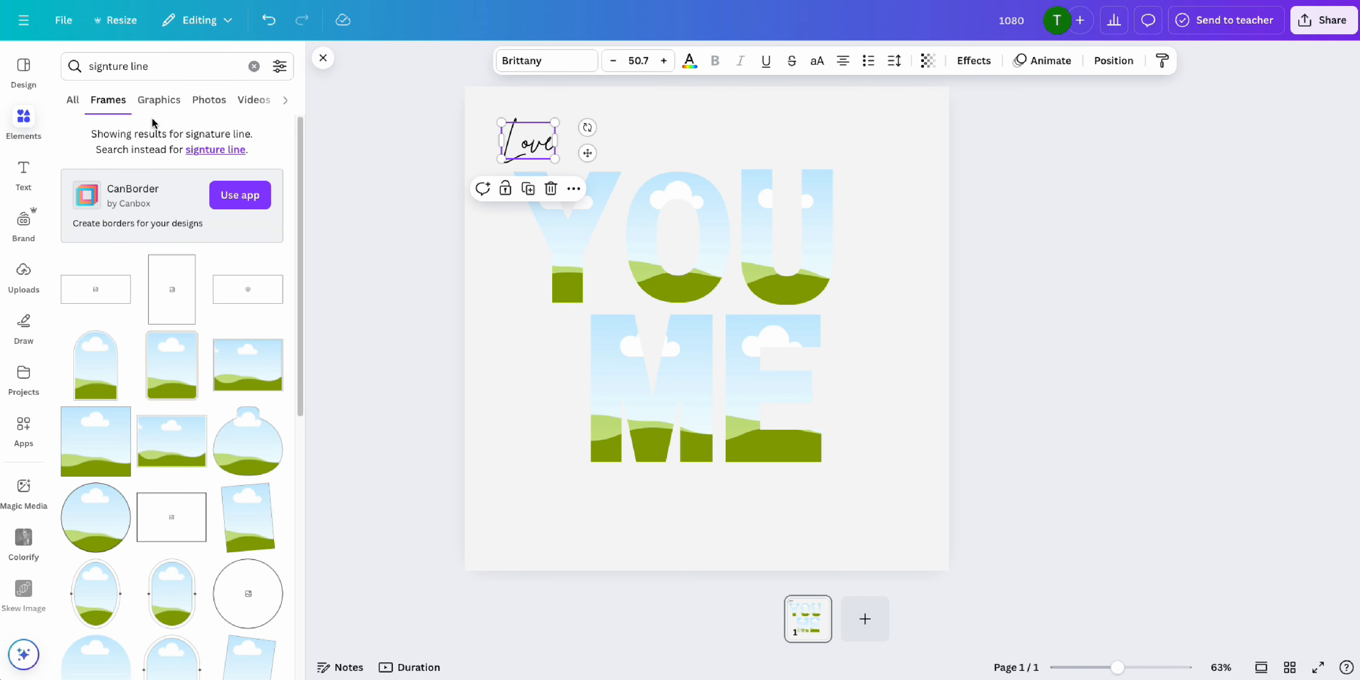
click(79, 103)
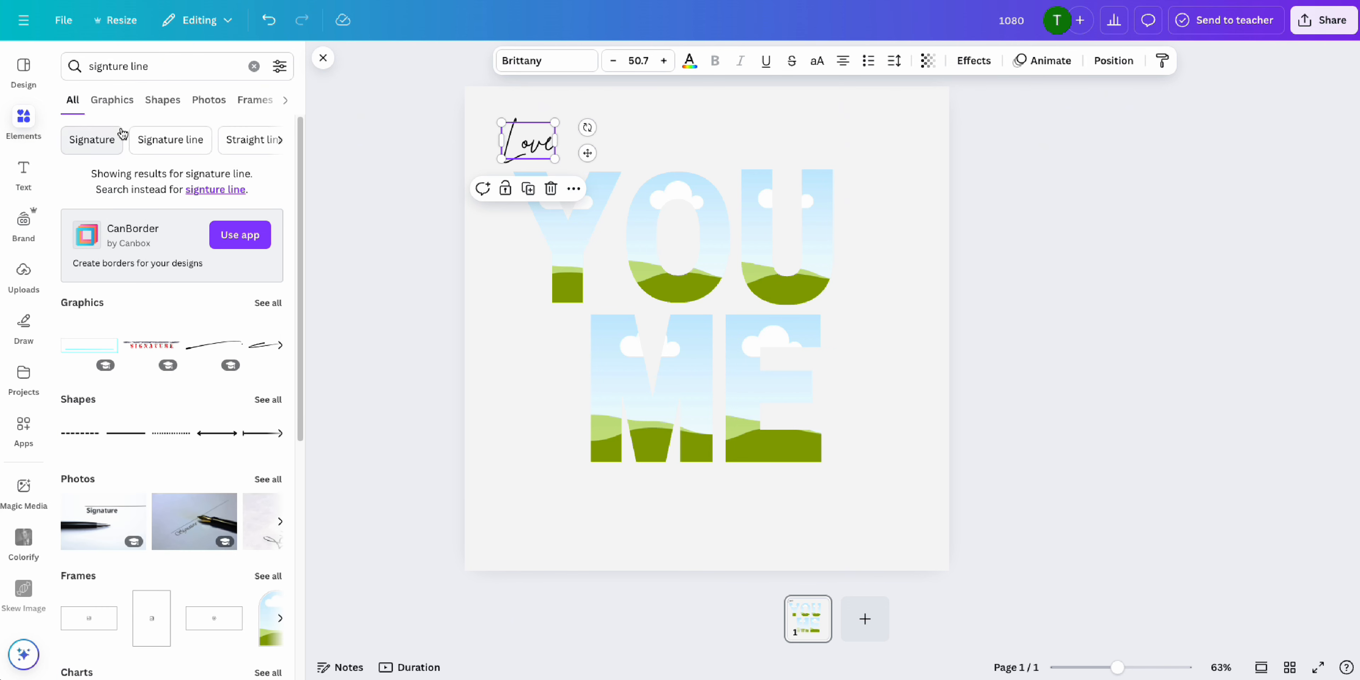
click(267, 303)
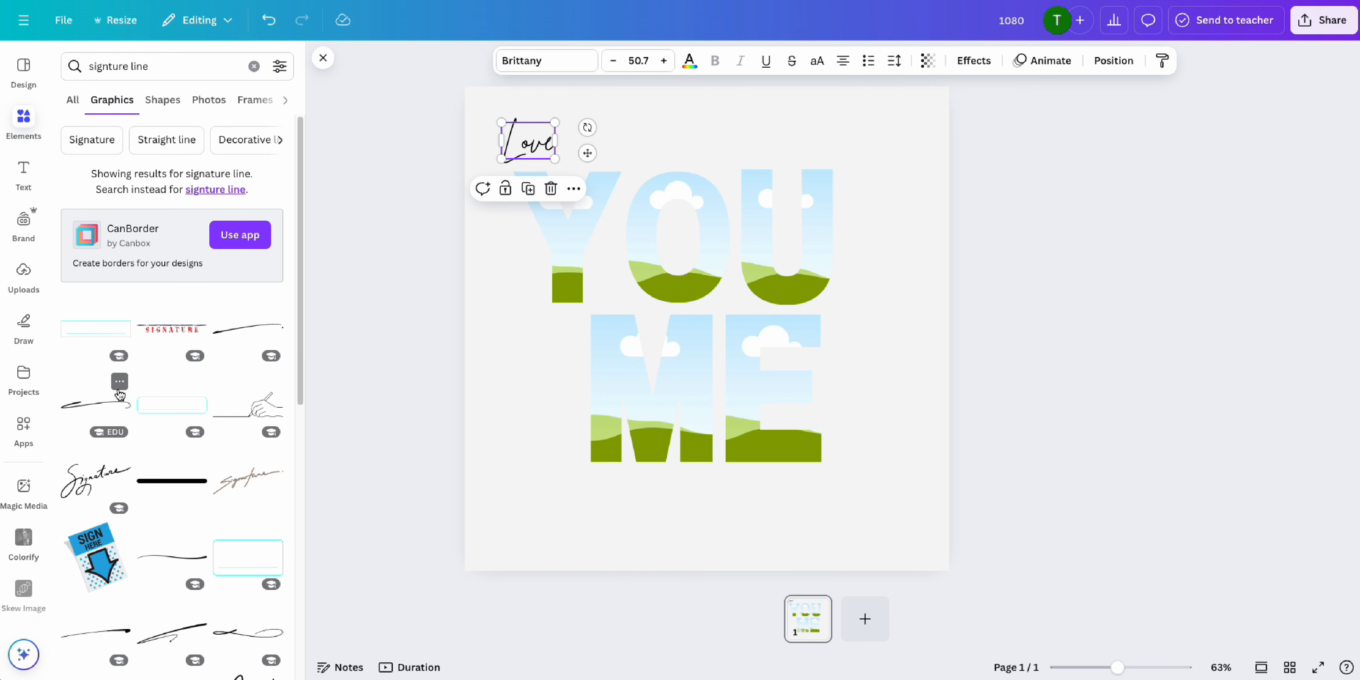
Step: Add the thin rising signature line graphic to the page near the Love text and colour it black
click(238, 347)
mouse_move(695, 334)
mouse_down()
mouse_move(681, 227)
mouse_move(627, 144)
mouse_up()
scroll(581, 156, up, 5)
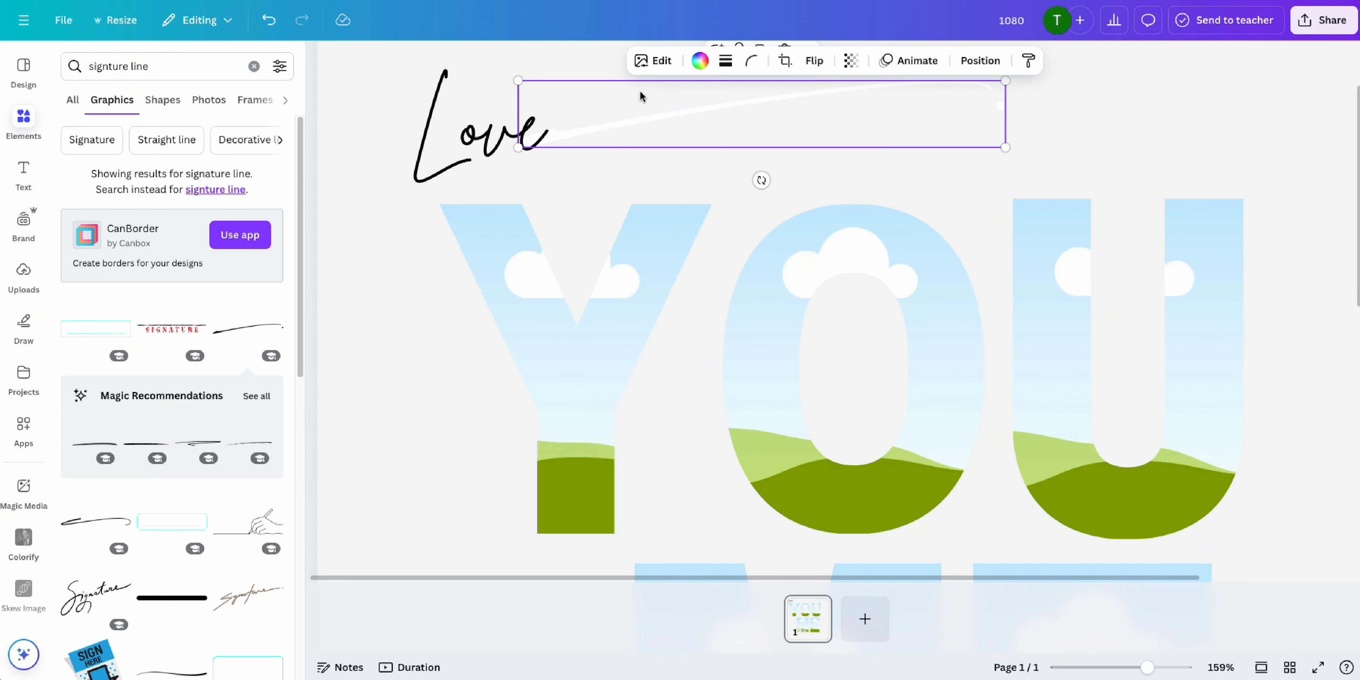
click(700, 61)
click(110, 185)
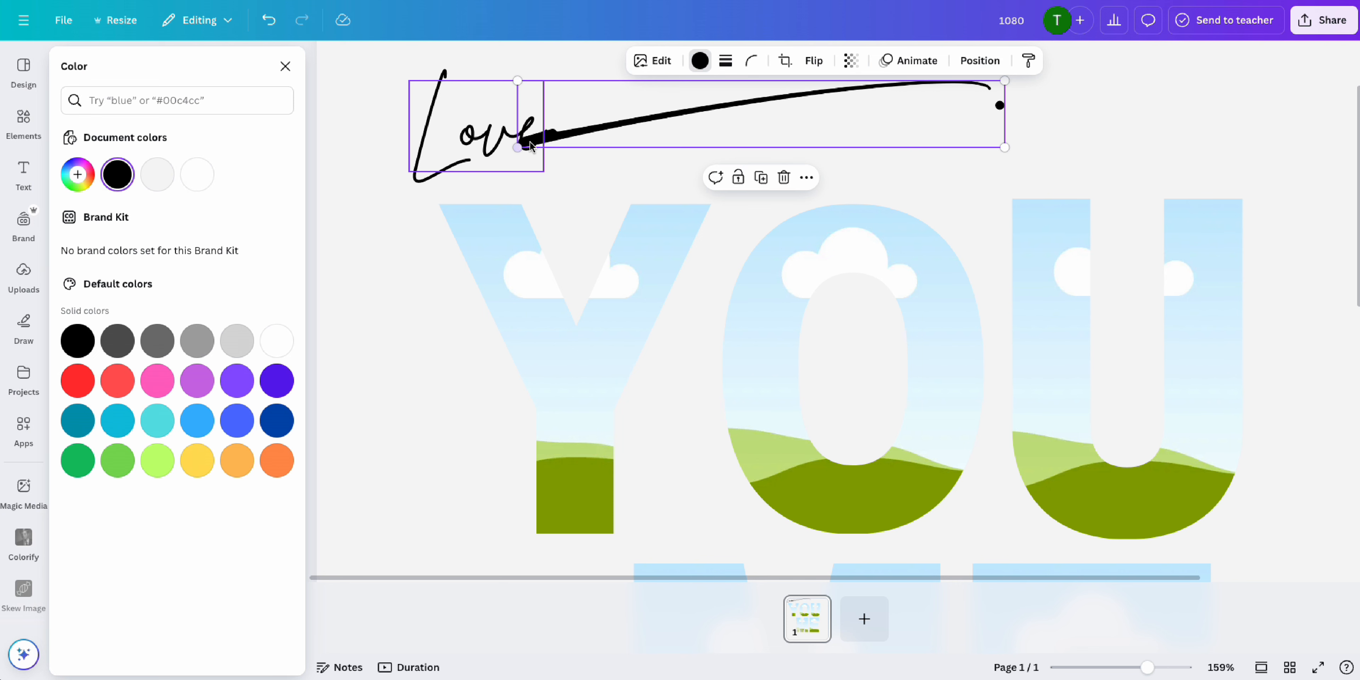
Step: Shrink the black signature line and align its start with the end of the Love text
drag(556, 137, 581, 126)
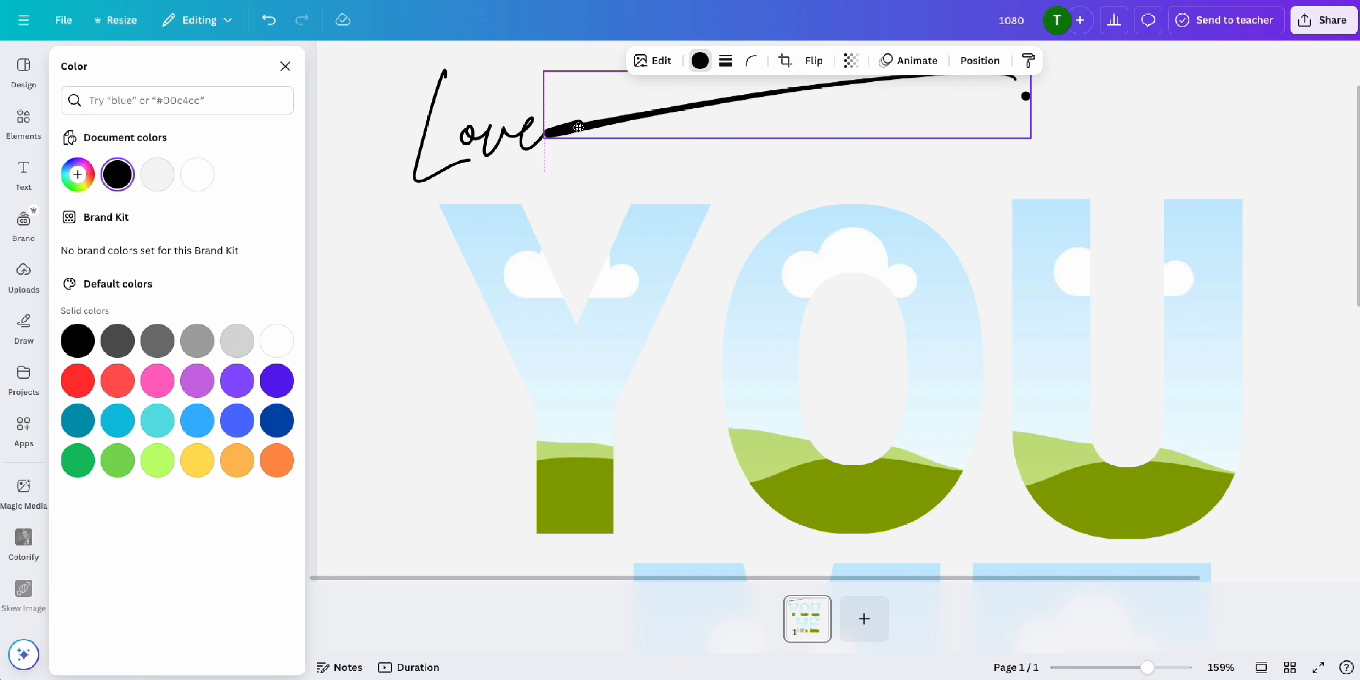
drag(1032, 137, 881, 117)
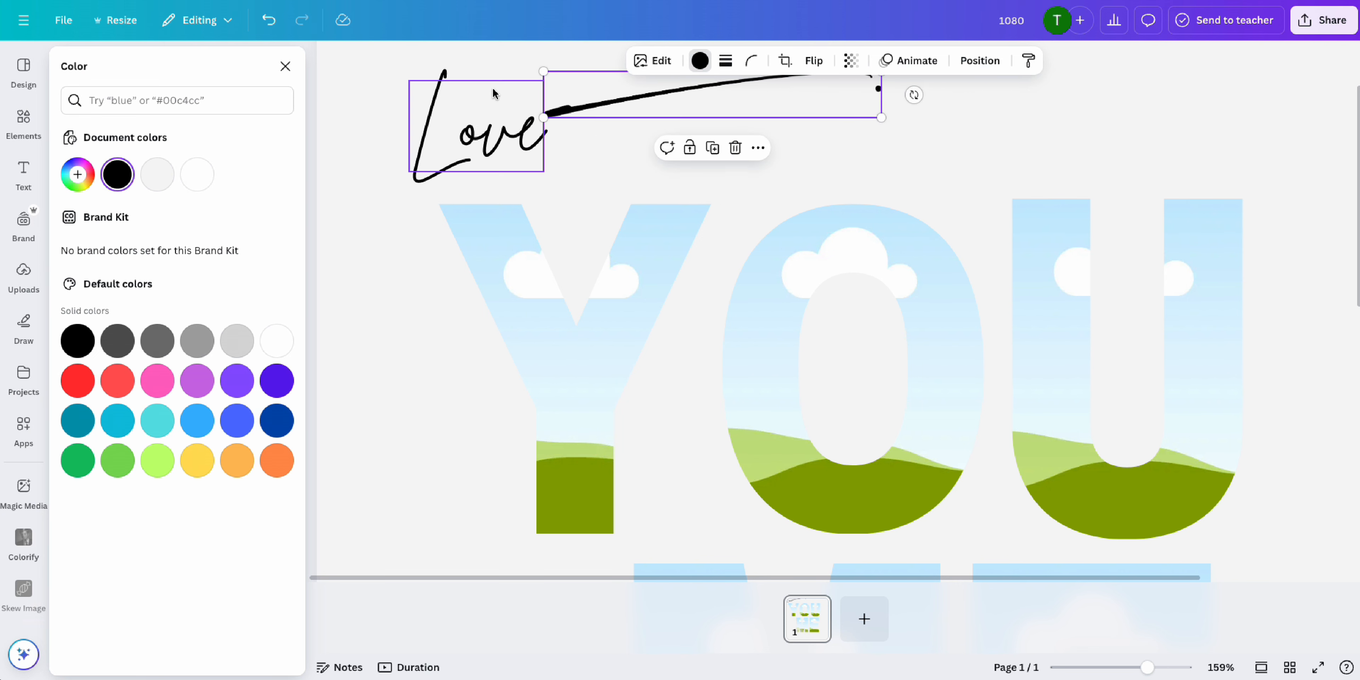
drag(573, 121, 573, 138)
click(1124, 199)
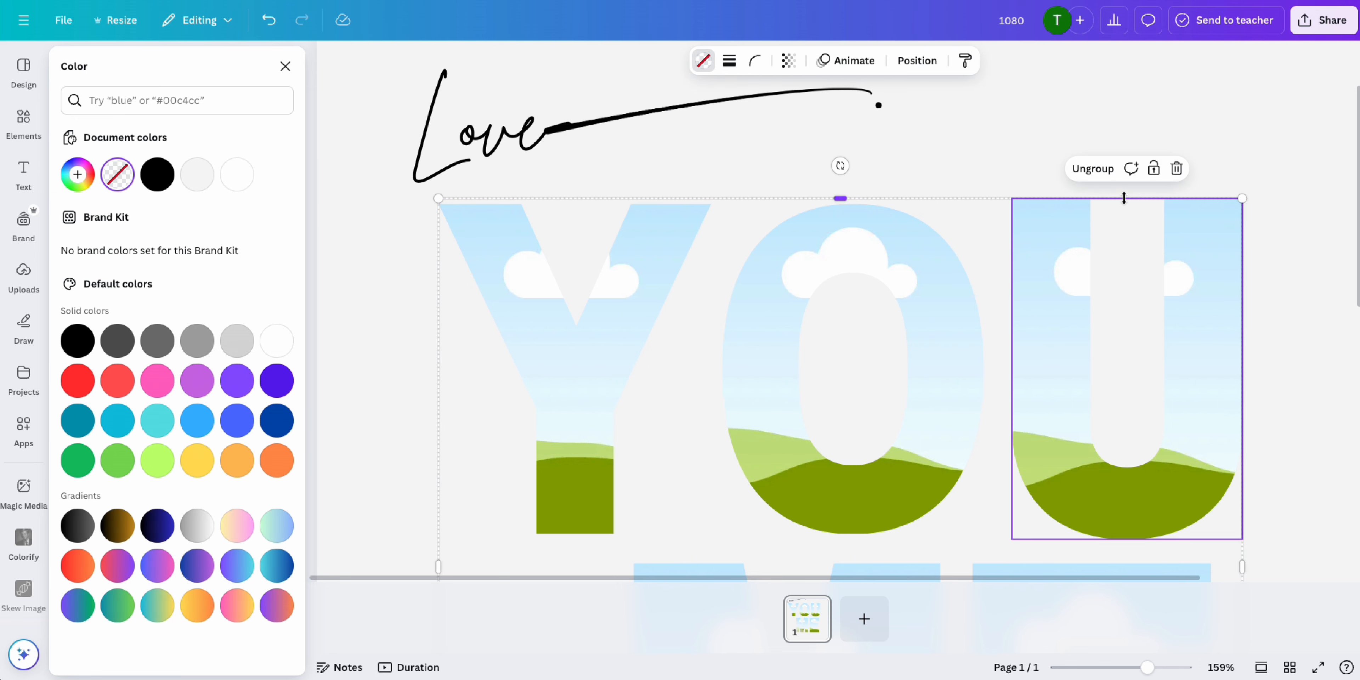
Step: Replace the signature line beside Love with the zigzag pen-stroke graphic from the suggested graphics
click(23, 122)
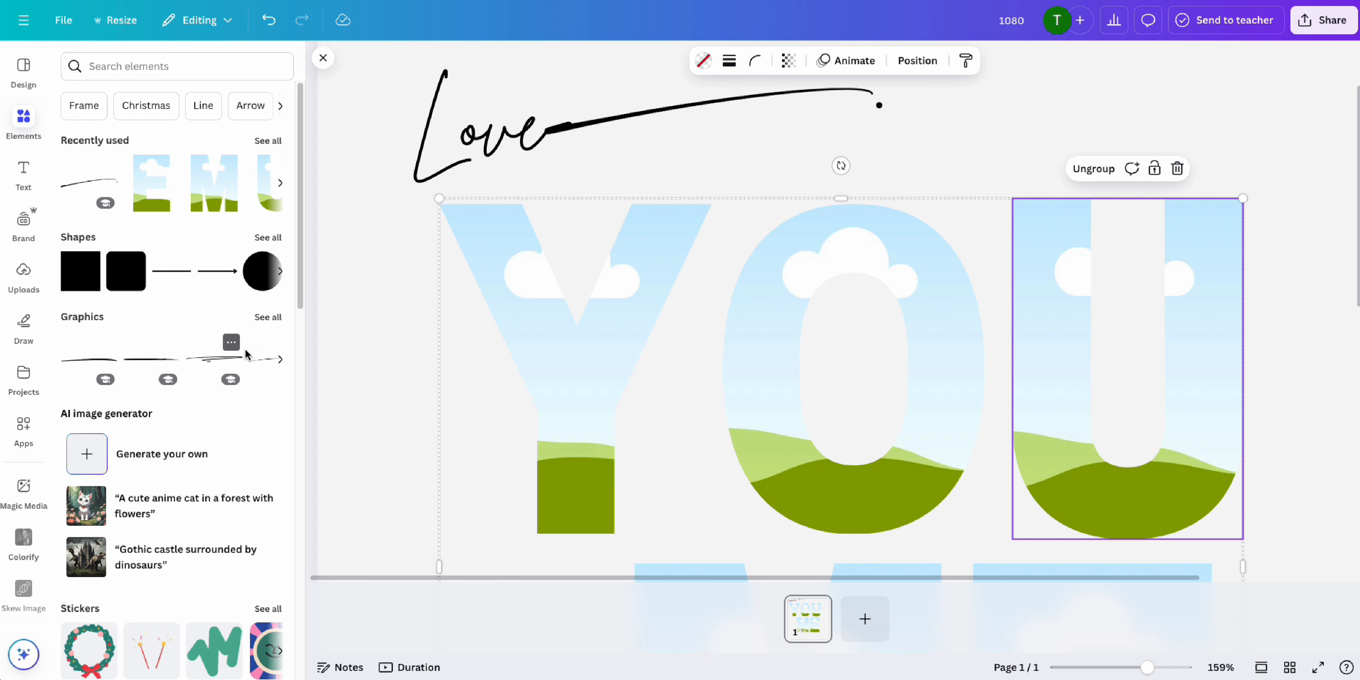
click(226, 360)
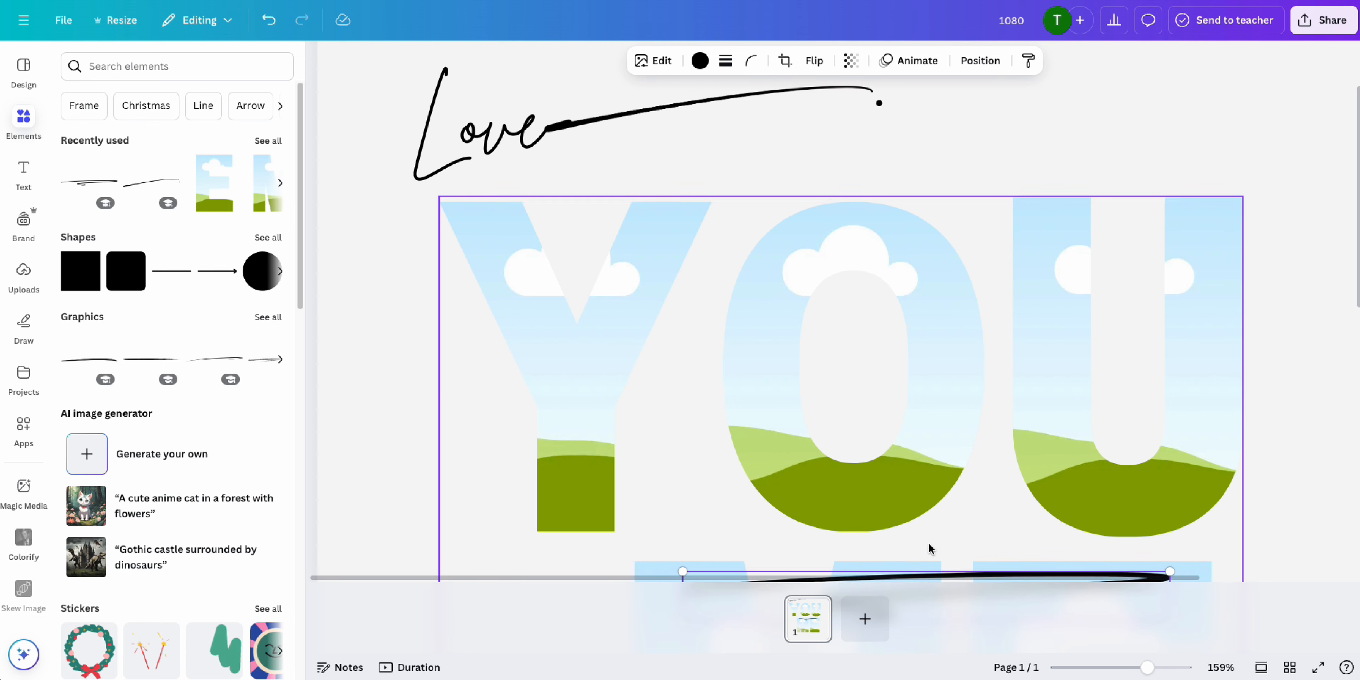
scroll(917, 551, down, 1)
mouse_move(917, 548)
mouse_down()
mouse_move(874, 313)
mouse_move(770, 157)
mouse_up()
click(665, 111)
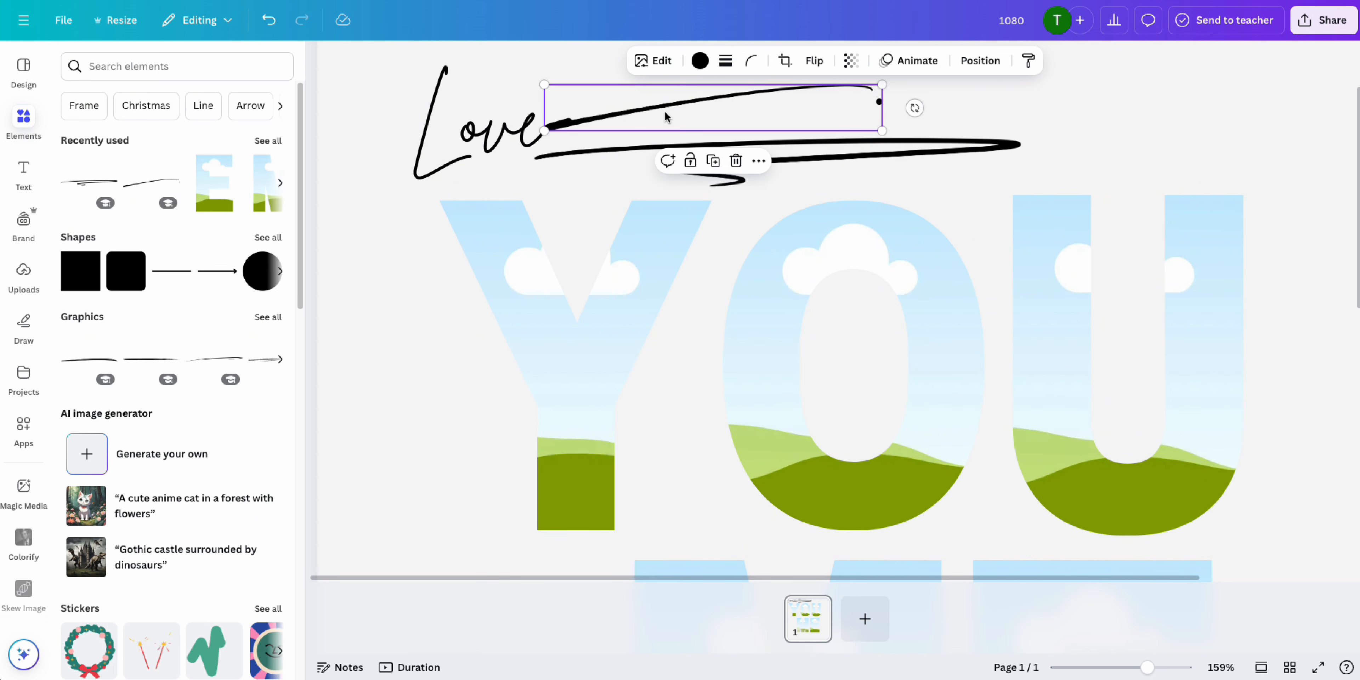
key(Delete)
Step: Position the zigzag pen stroke so it flows directly out of the final letter of Love
drag(675, 134, 685, 124)
key(Right)
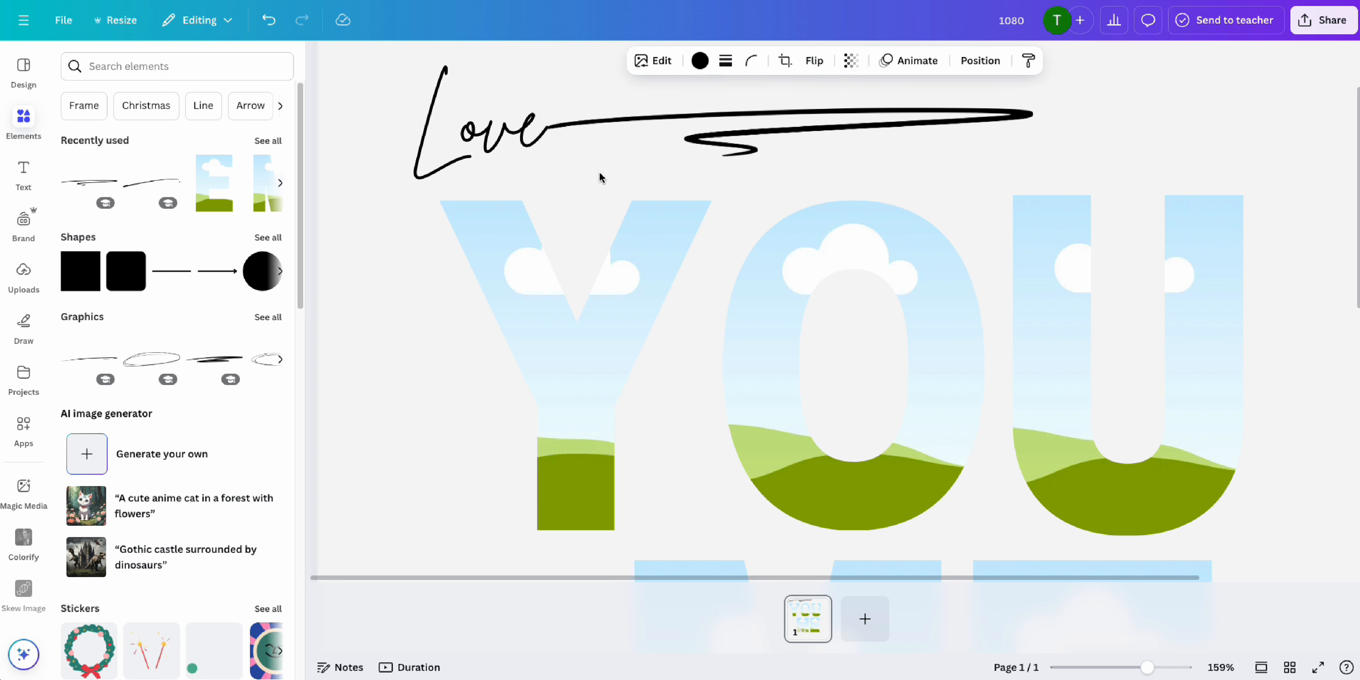
key(Up)
click(1129, 156)
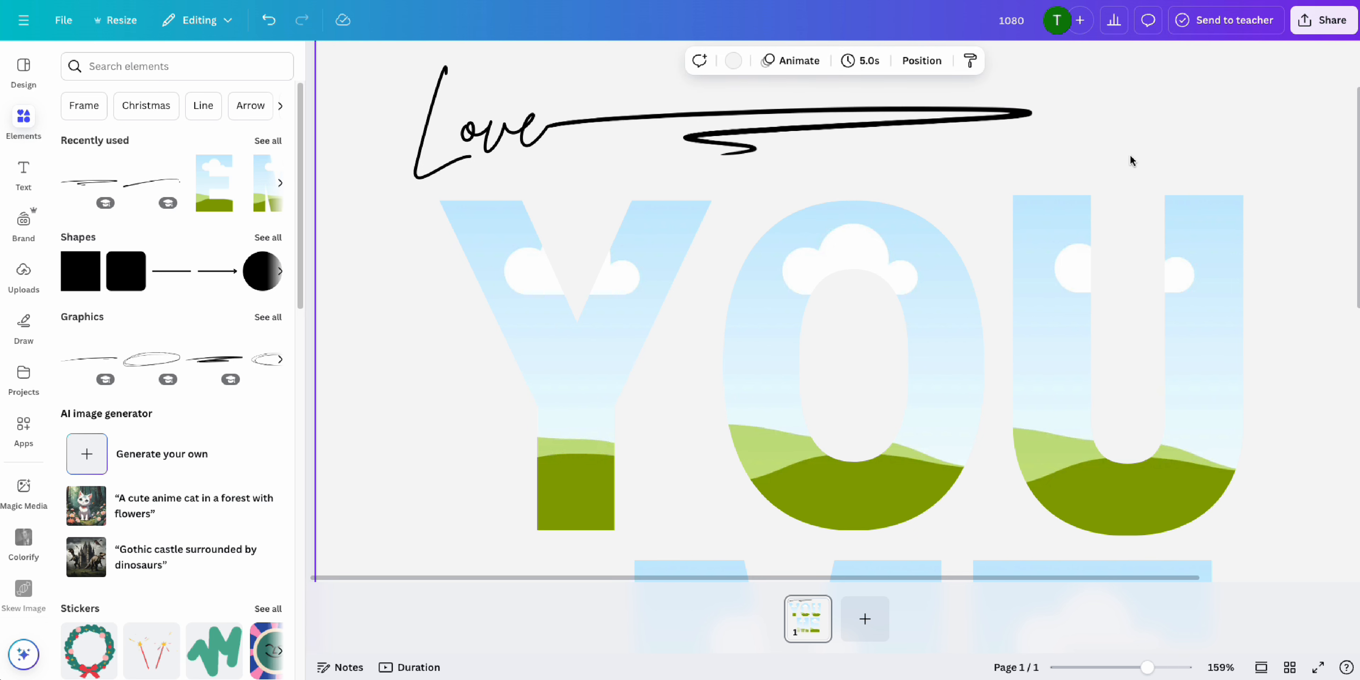
scroll(1108, 188, down, 5)
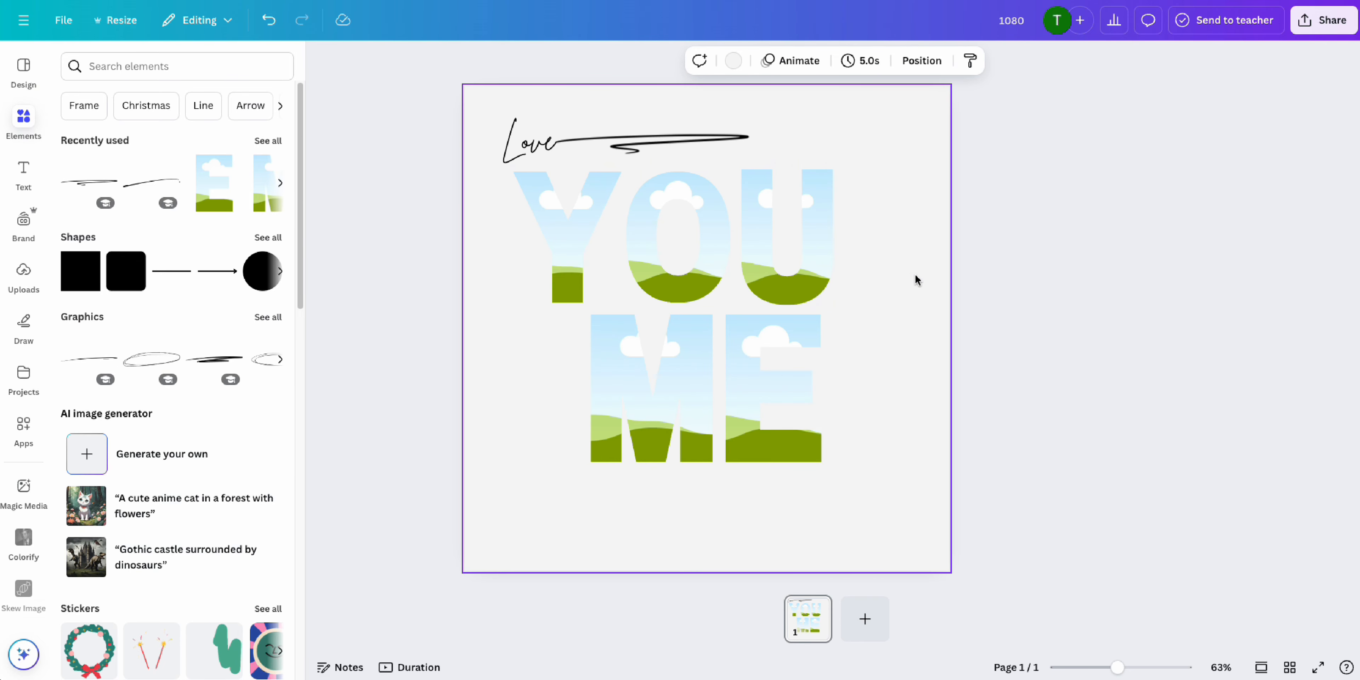
click(996, 261)
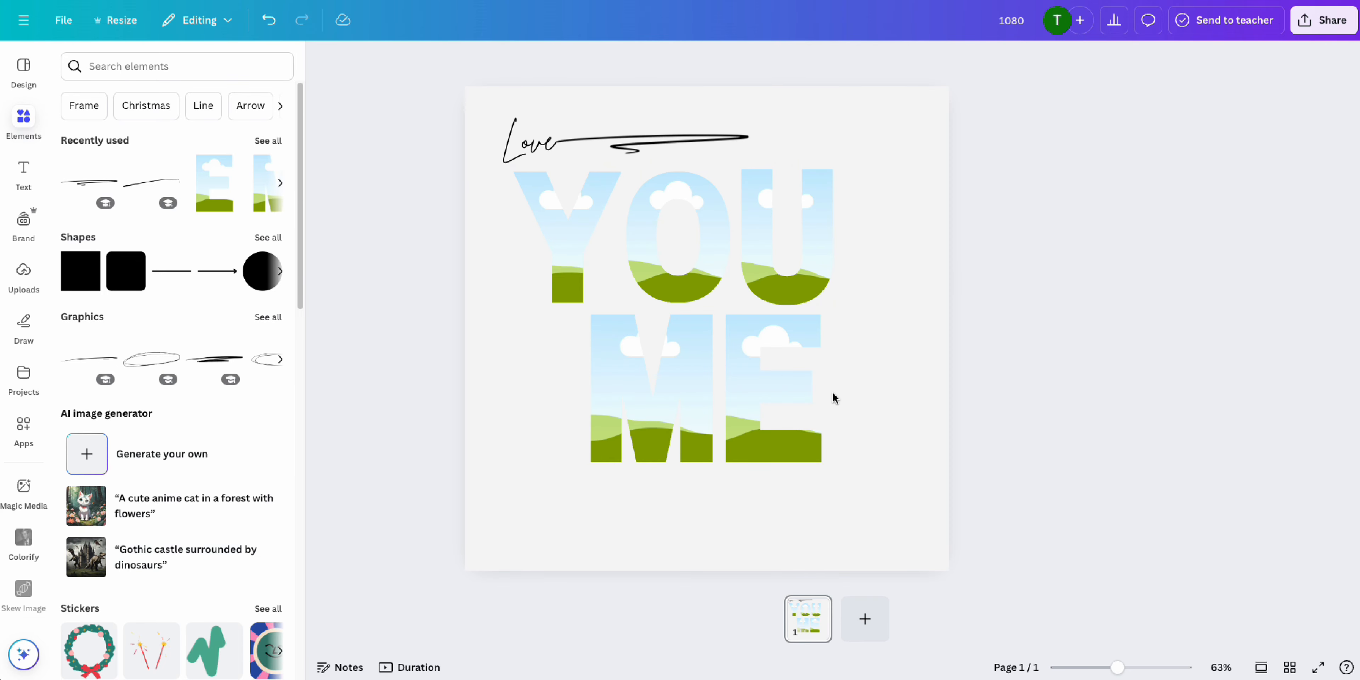
Step: Duplicate the Love text, place the copy beside YOU and ME, and change its wording to "&"
right_click(527, 157)
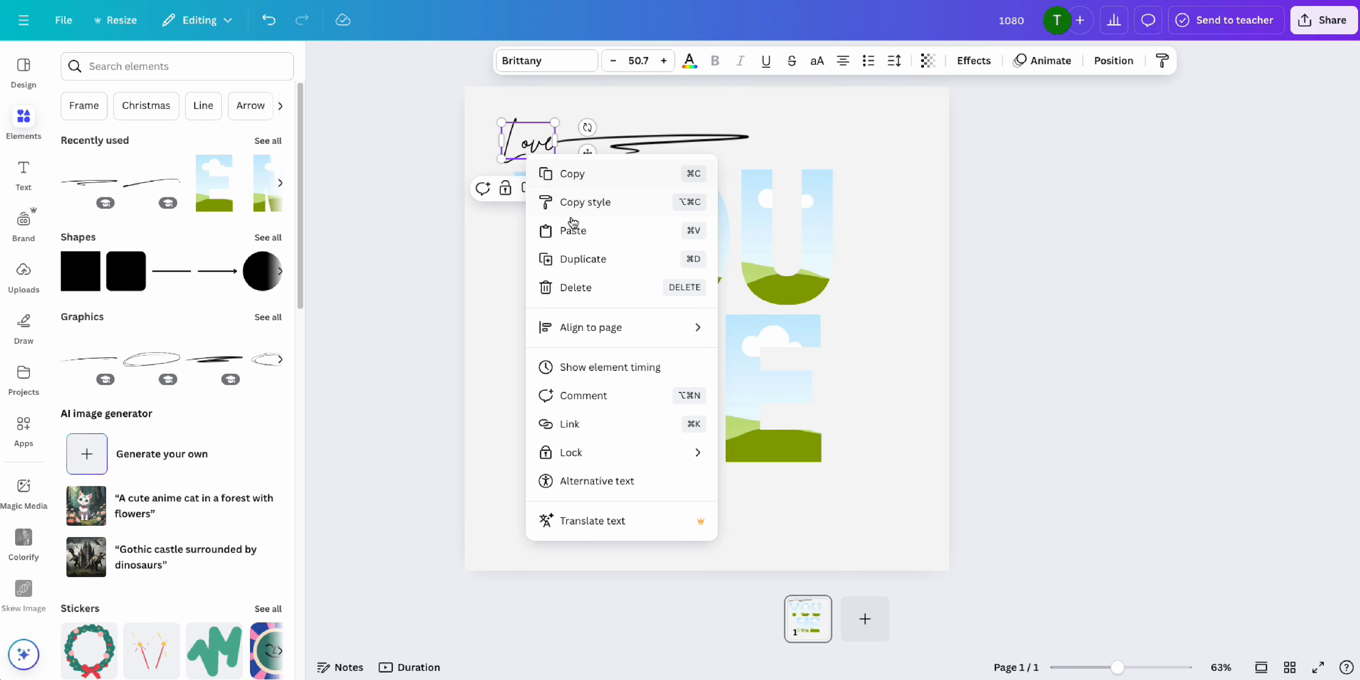
click(581, 258)
drag(543, 152, 886, 317)
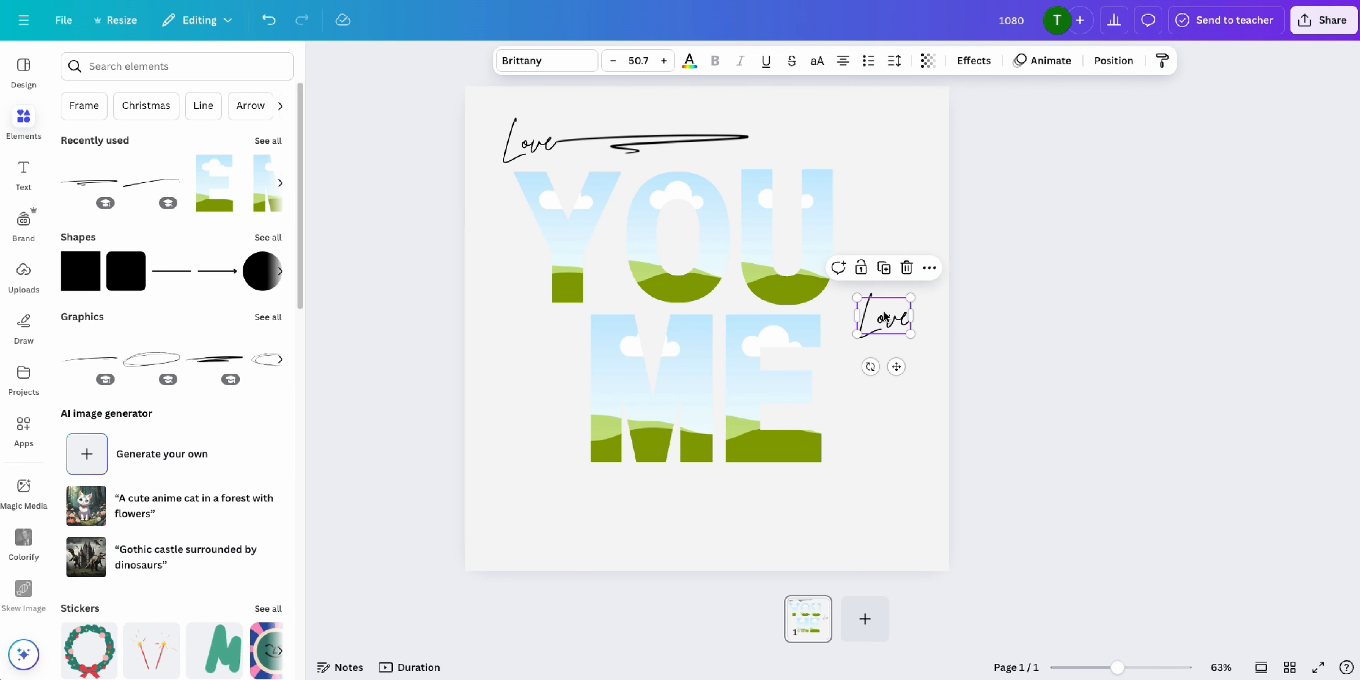
double_click(886, 317)
text(&)
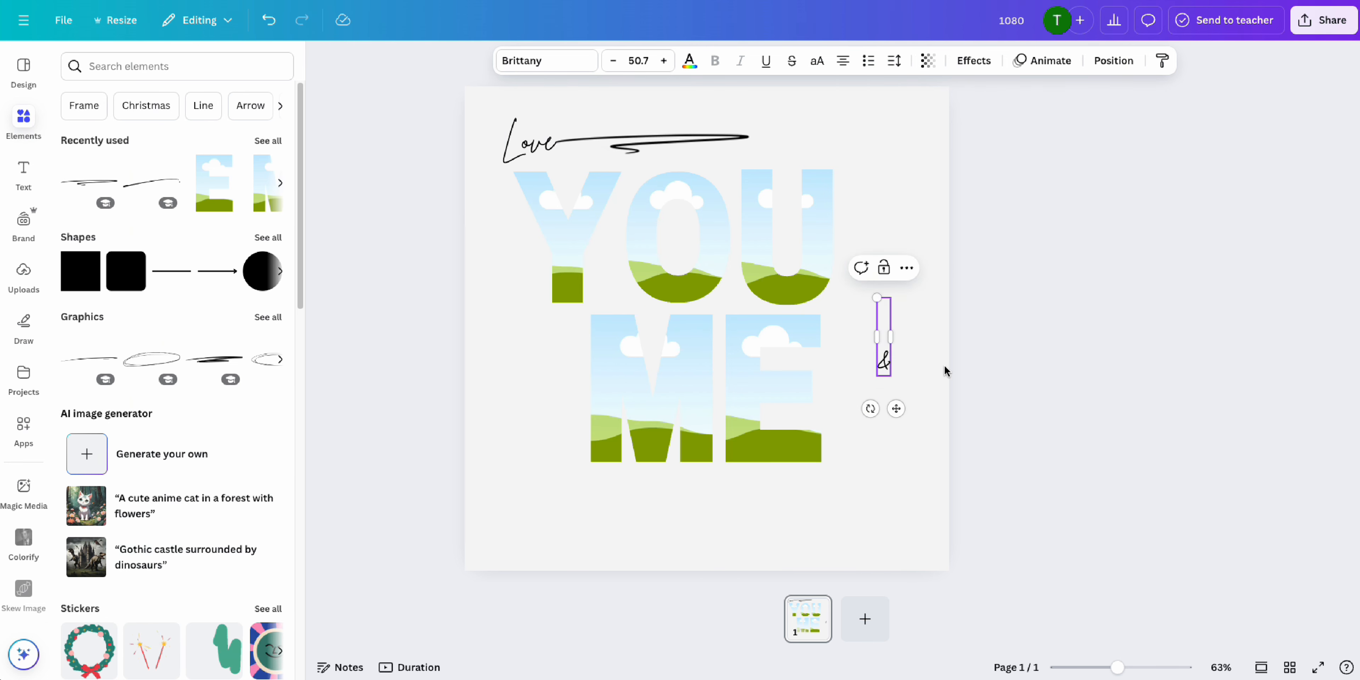
Step: Enlarge the & text to size 326 and place it beside the U and E letters
key(ctrl+a)
drag(876, 299, 401, 59)
click(939, 292)
drag(848, 274, 885, 298)
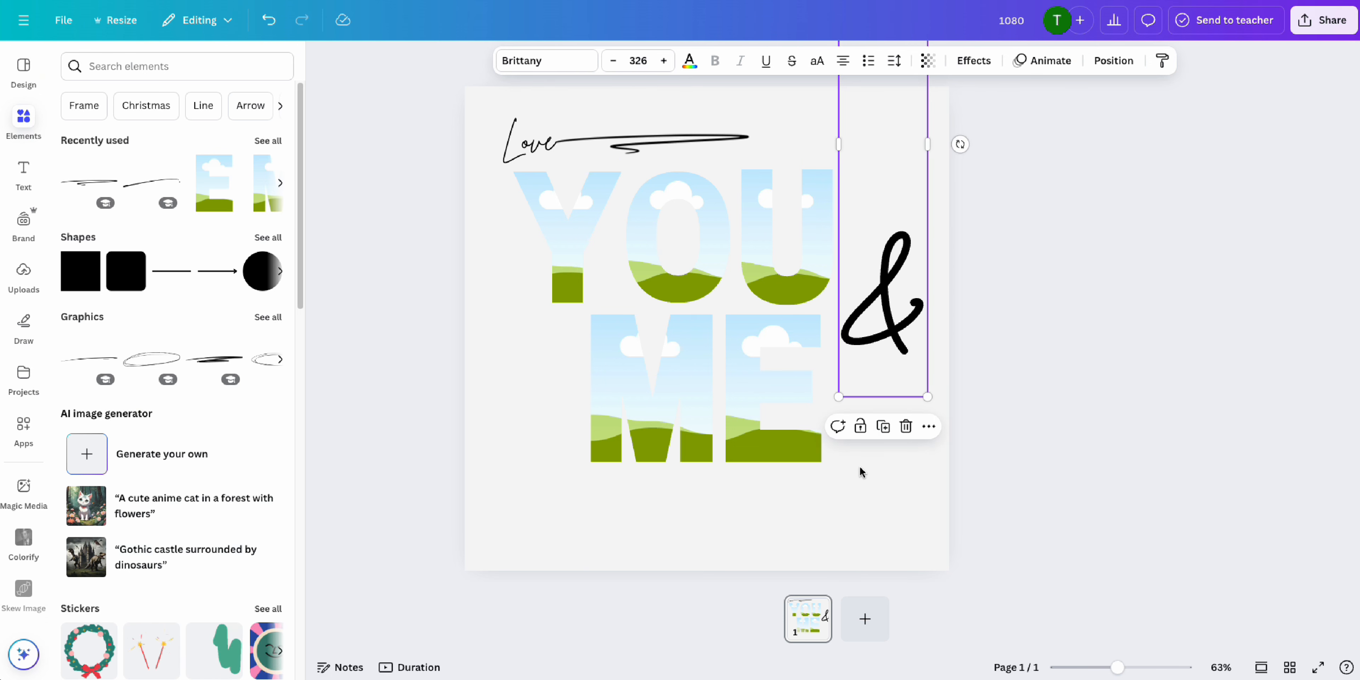
Step: Duplicate the Love text below ME and replace the copy's wording with the first partner's name in capitals
click(529, 142)
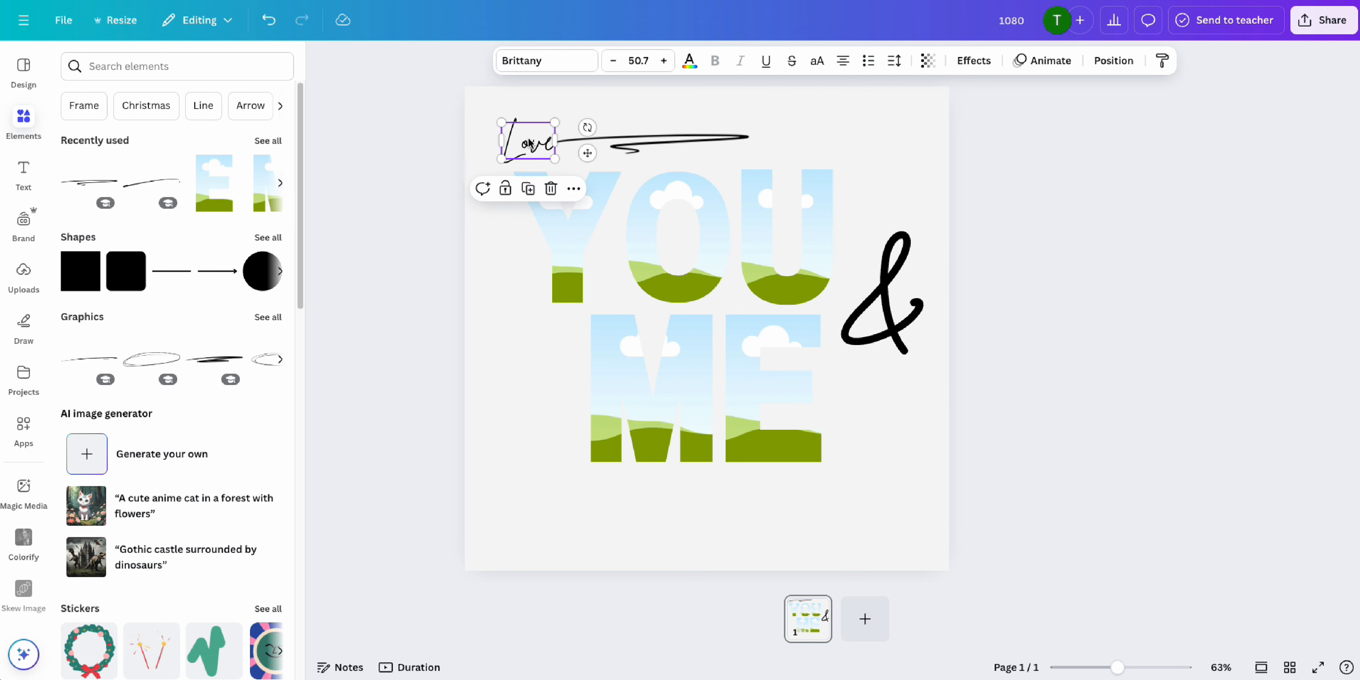
key(super+z)
right_click(537, 149)
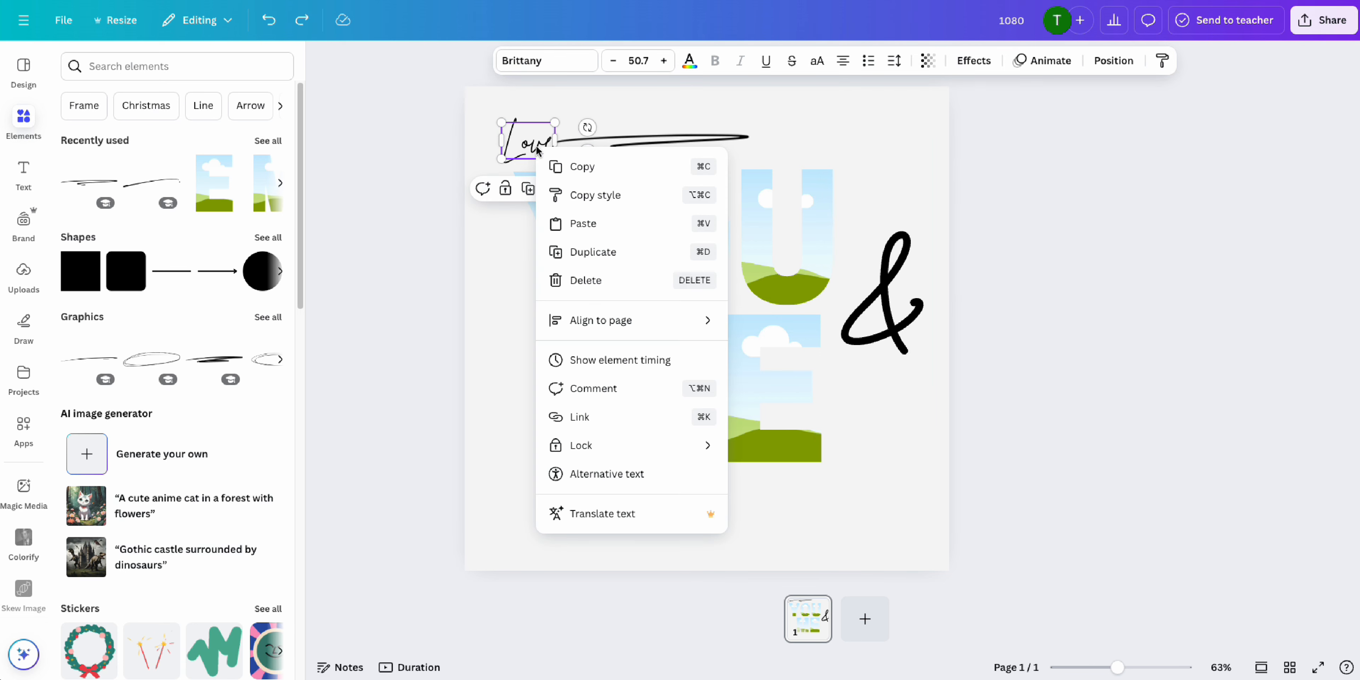
click(584, 253)
drag(536, 154, 582, 521)
double_click(585, 519)
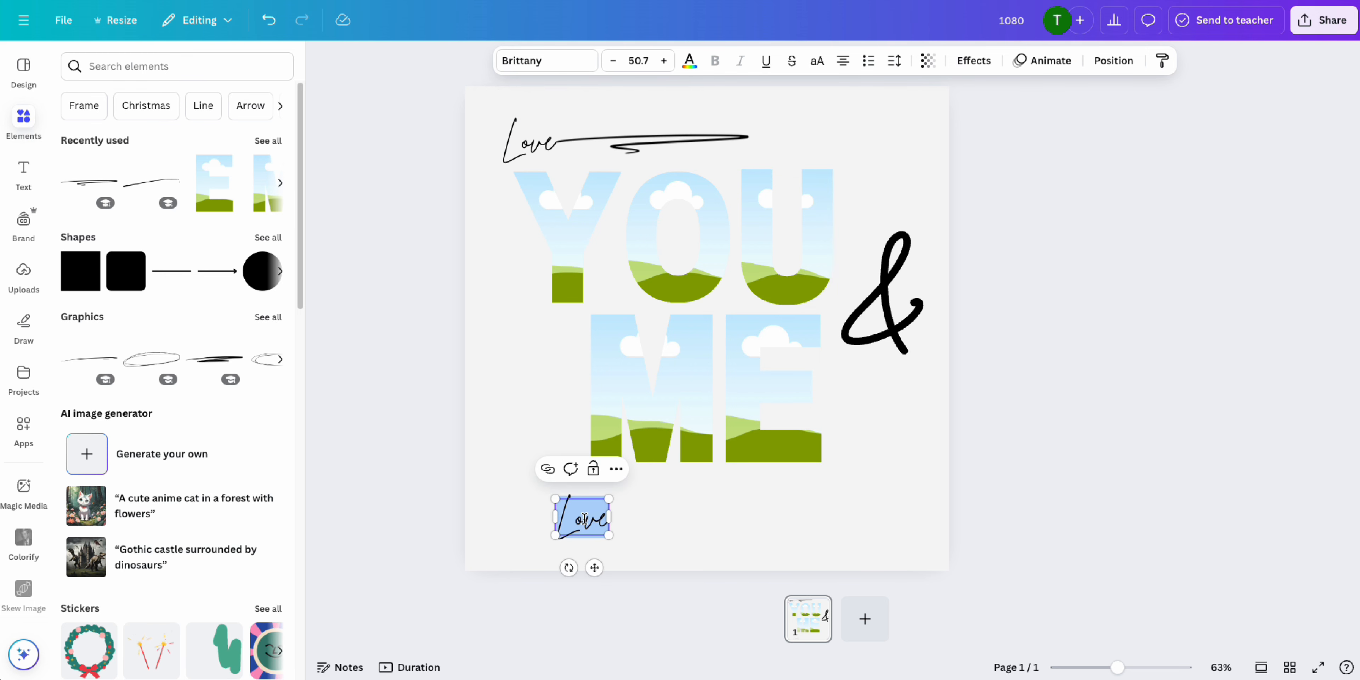
text(JOSH)
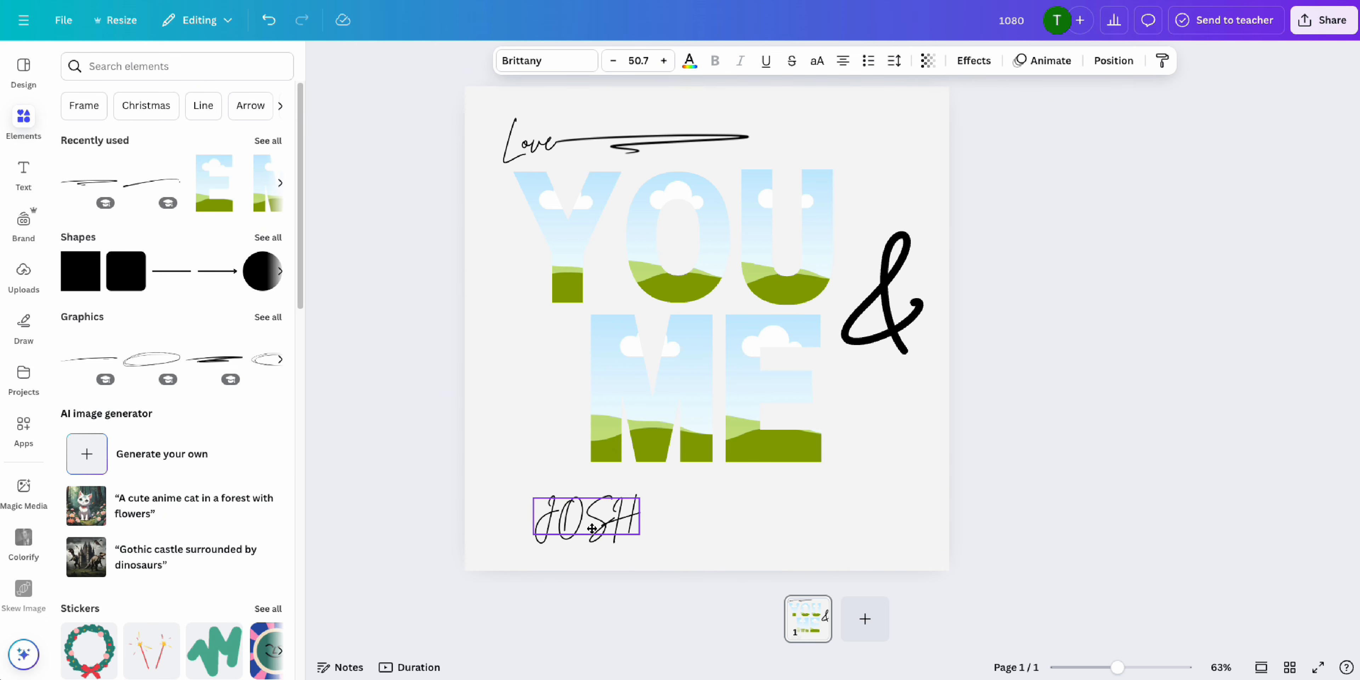
drag(588, 529, 679, 515)
key(super+d)
key(super+z)
right_click(624, 520)
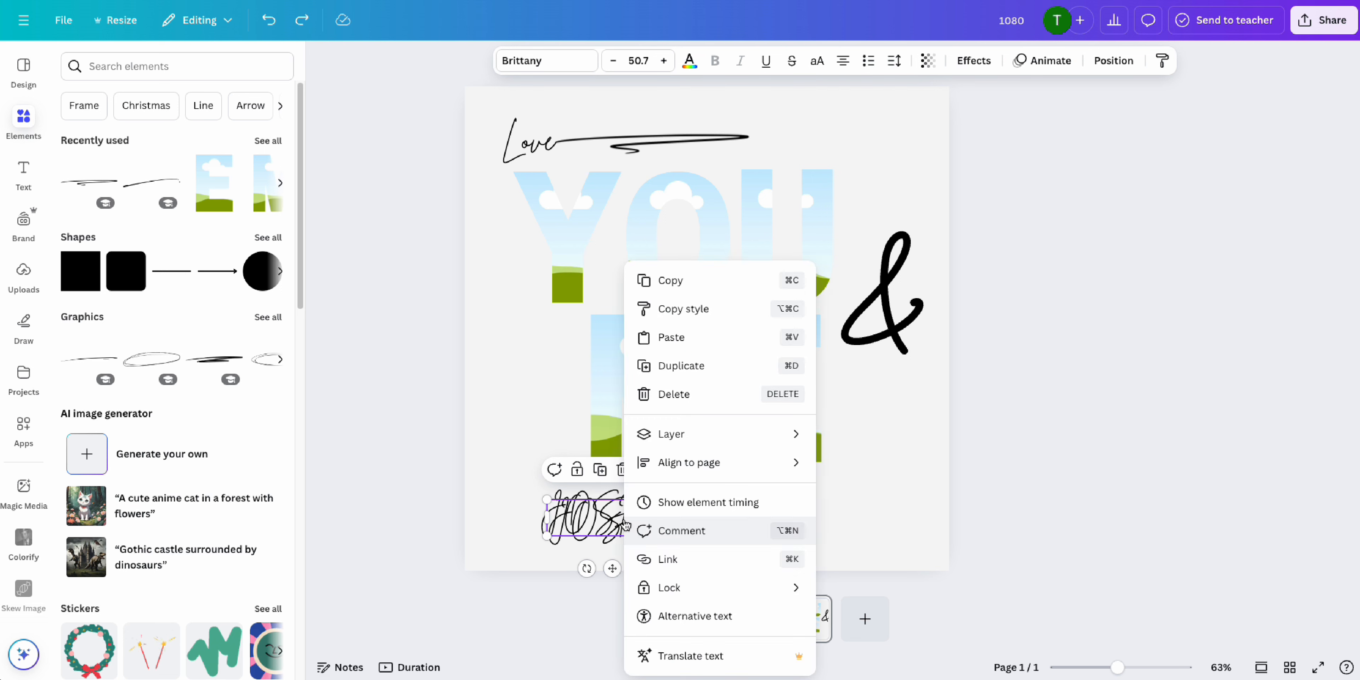
click(601, 519)
key(super+z)
Step: Duplicate the name text beside itself, change the copy to "&", and enlarge it to size 130
right_click(600, 519)
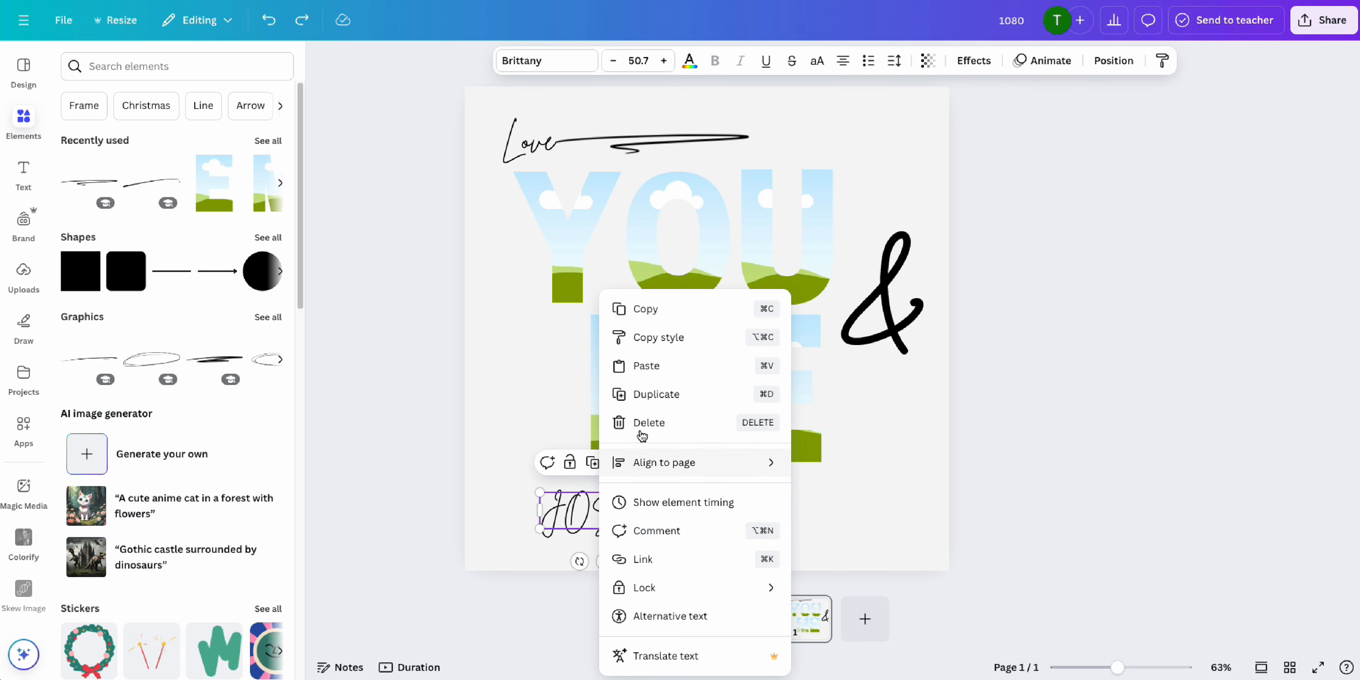
click(647, 403)
drag(607, 518, 731, 518)
double_click(723, 515)
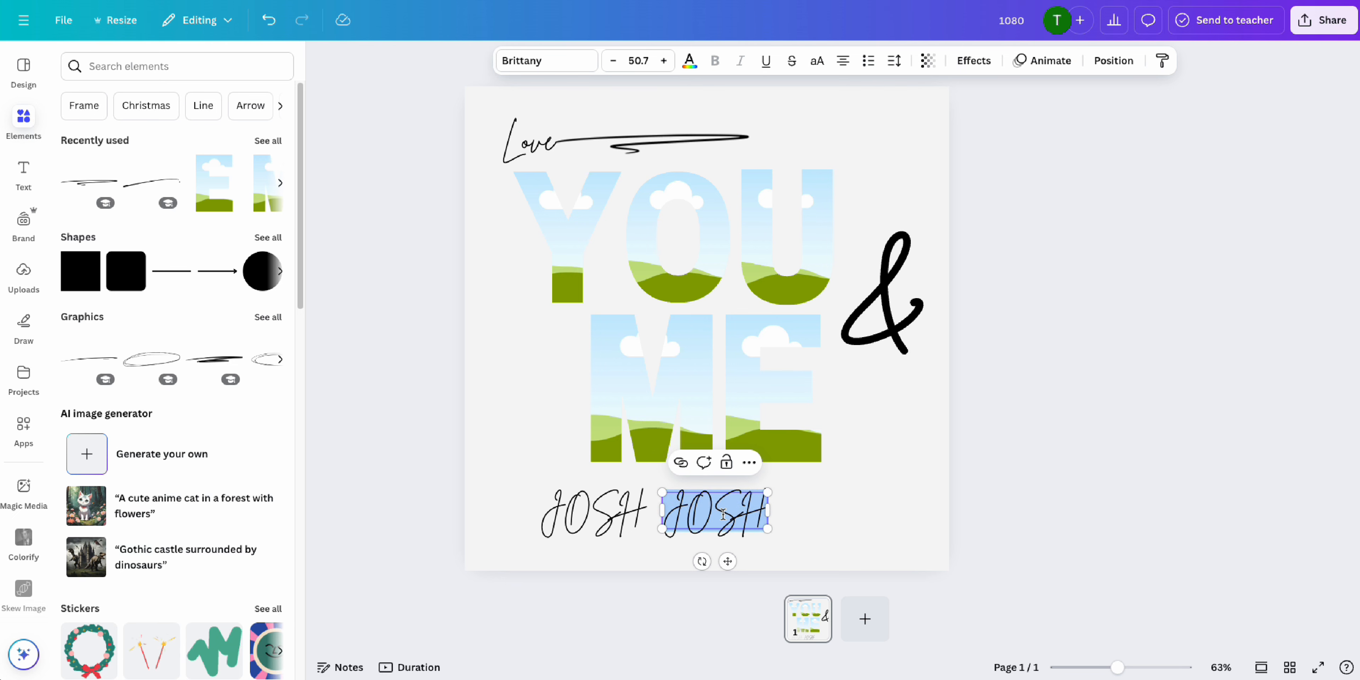
key(BackSpace)
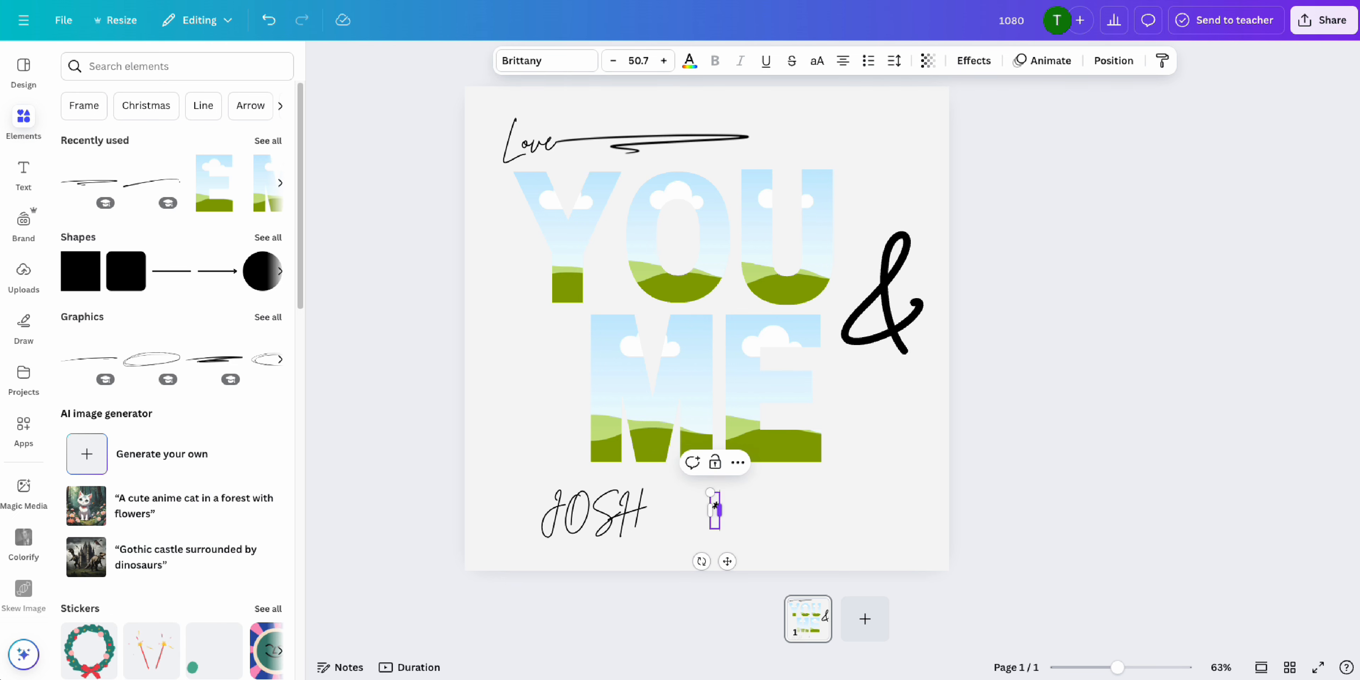
key(Caps_Lock)
text(n)
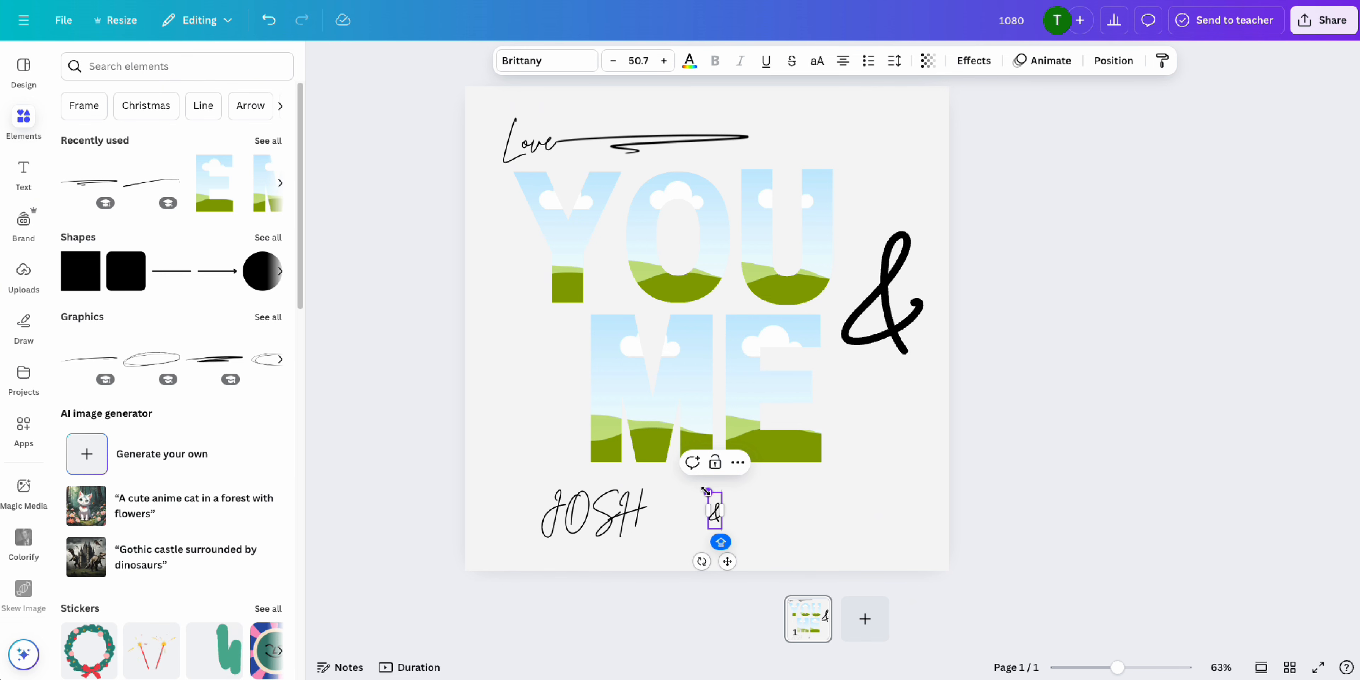
drag(706, 491, 693, 513)
click(766, 517)
Step: Place a copy of the name text on the other side of the small & and enter the second partner's name
click(576, 523)
drag(598, 523, 806, 513)
double_click(805, 514)
text(JULY)
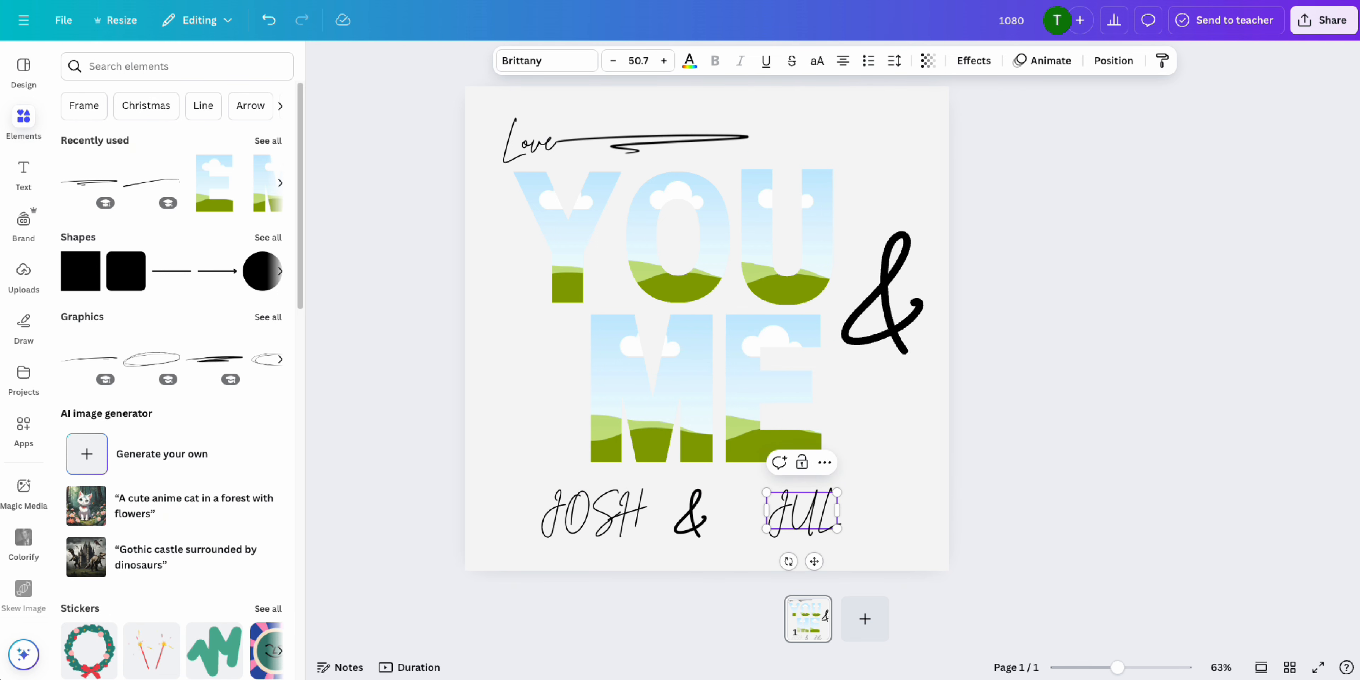
click(940, 506)
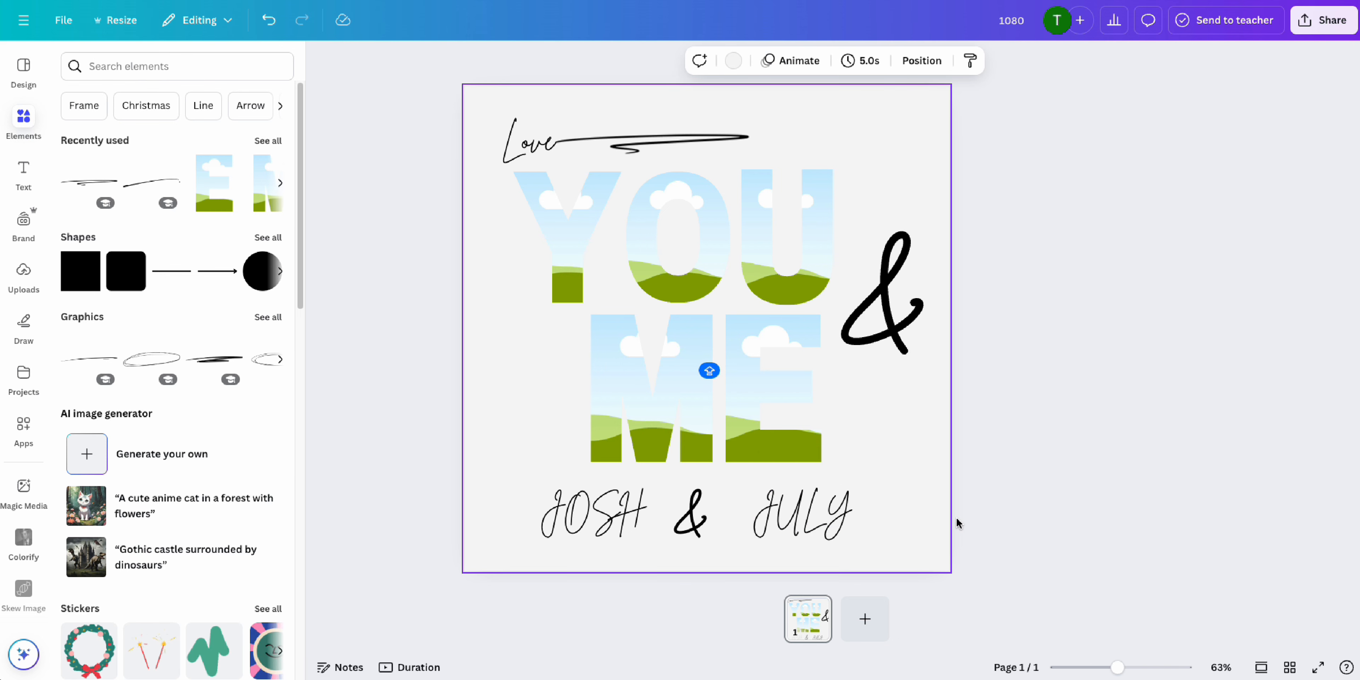
Step: Select both names and the small & together and move them up closer to ME
click(782, 513)
shift+click(692, 514)
shift+click(591, 511)
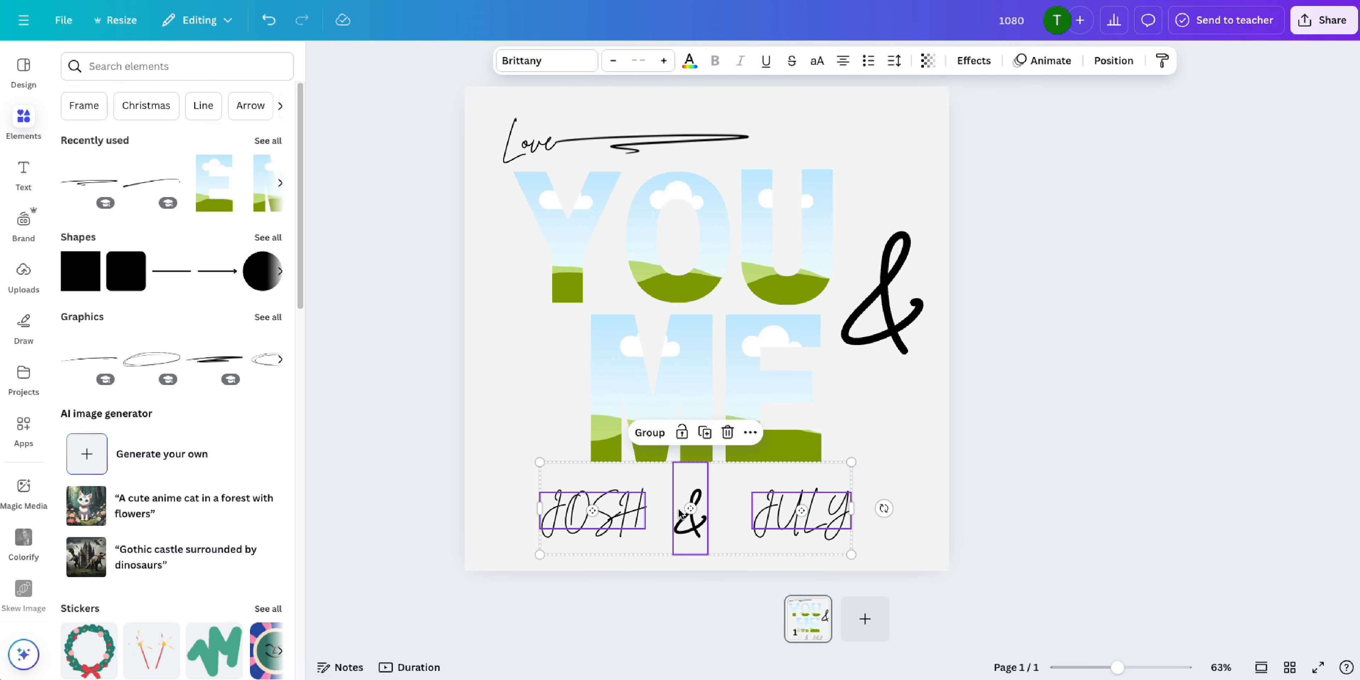
drag(680, 509, 680, 492)
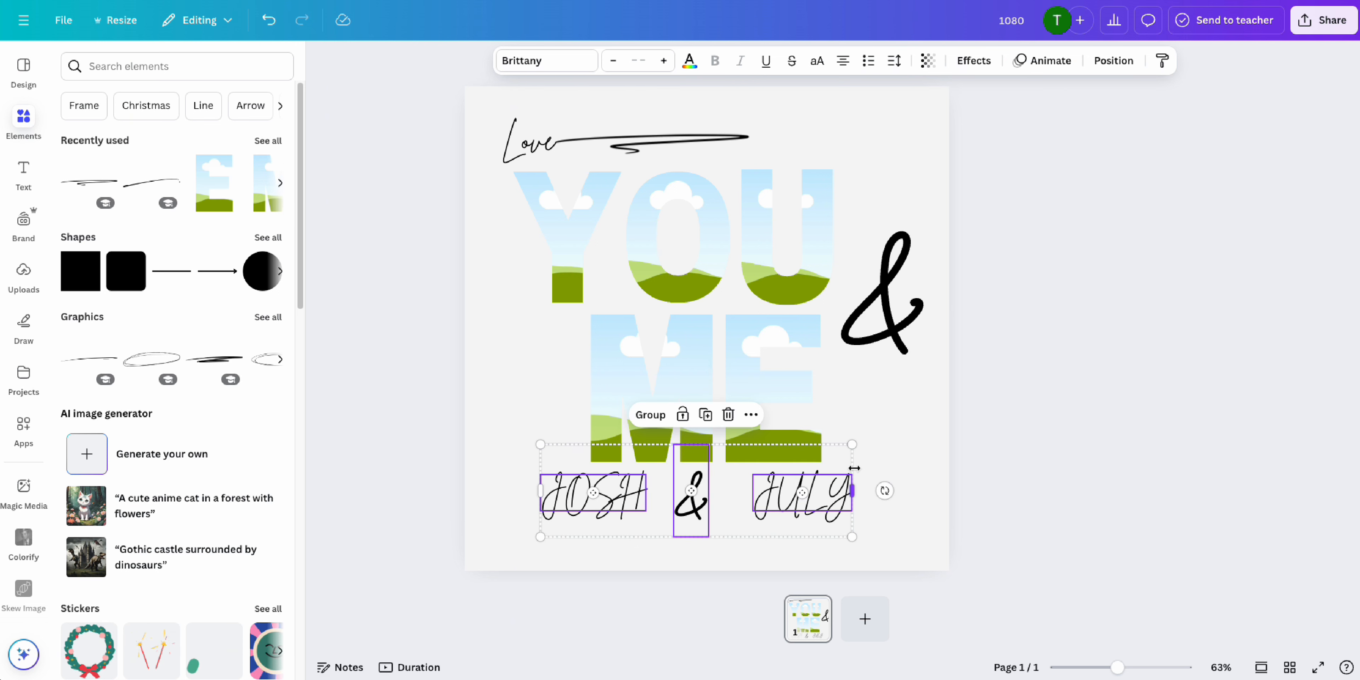
click(875, 464)
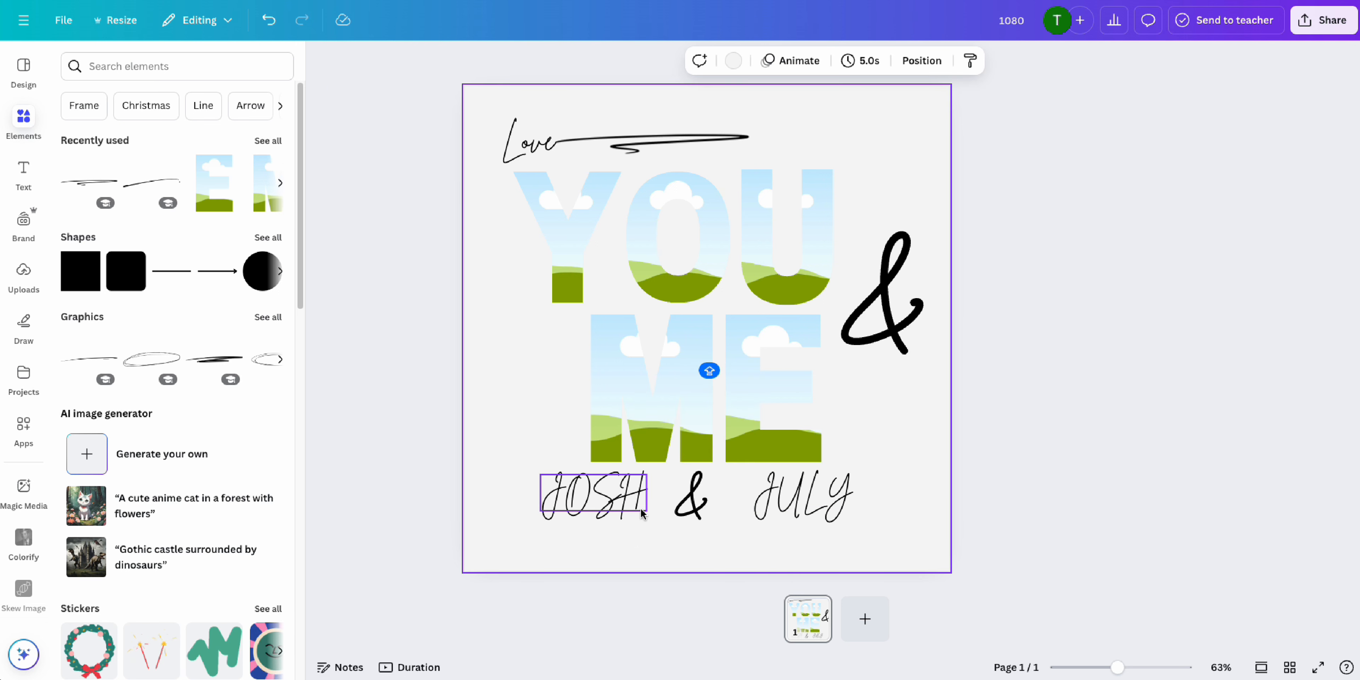
Step: Set the colour of the small & between the names to dark grey #404040
click(706, 500)
click(689, 60)
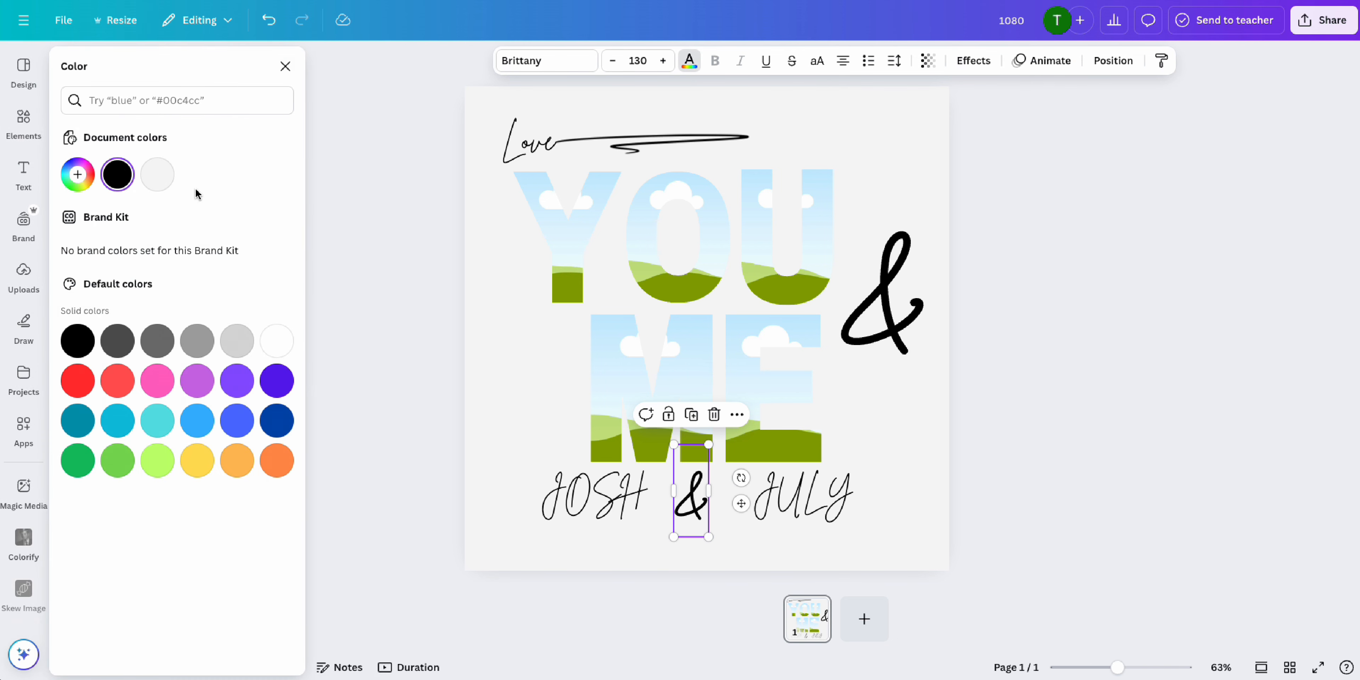
click(85, 176)
drag(77, 284, 70, 268)
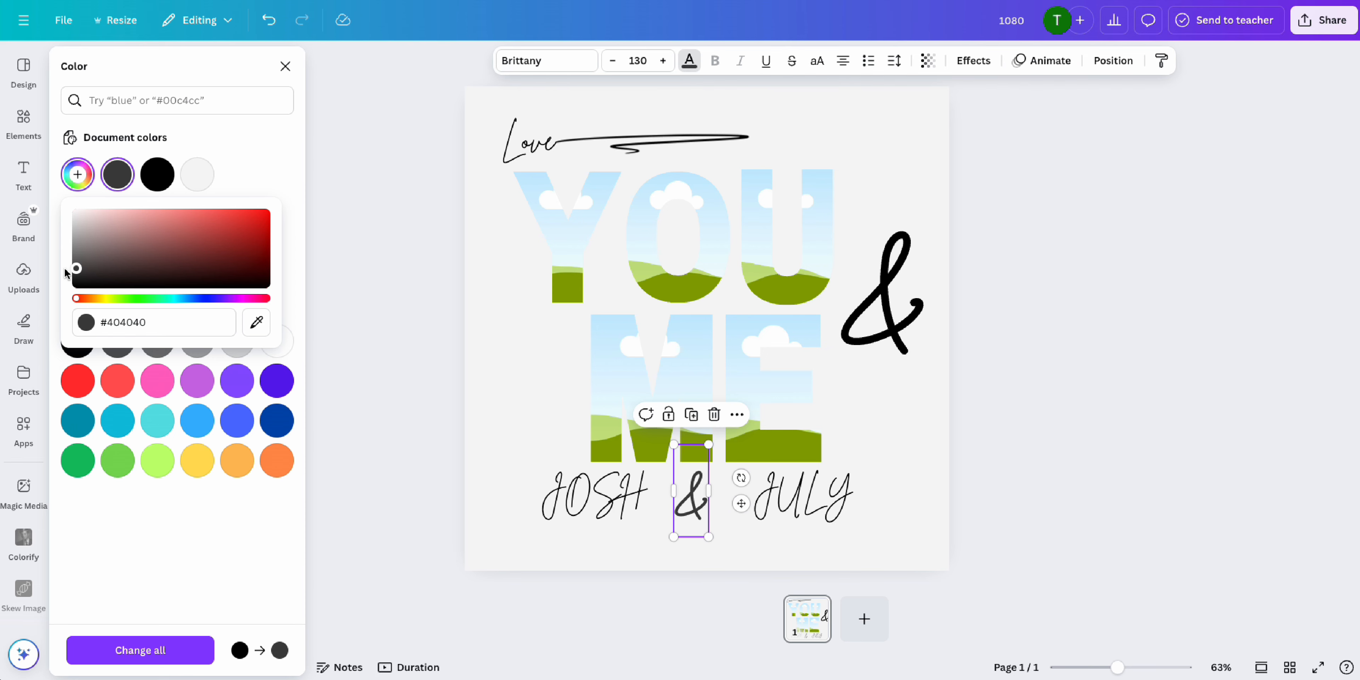
key(Escape)
click(958, 344)
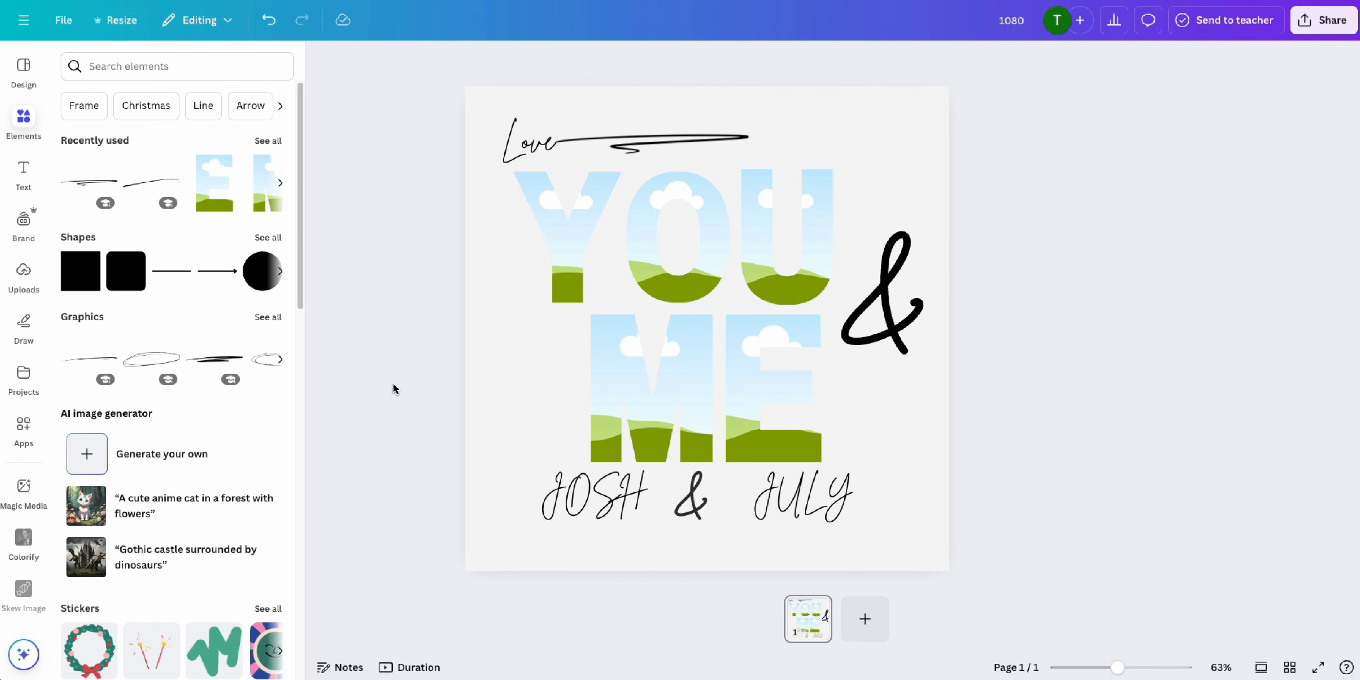
Step: Add a heading text box to the page containing the date 17.12.2024
click(24, 173)
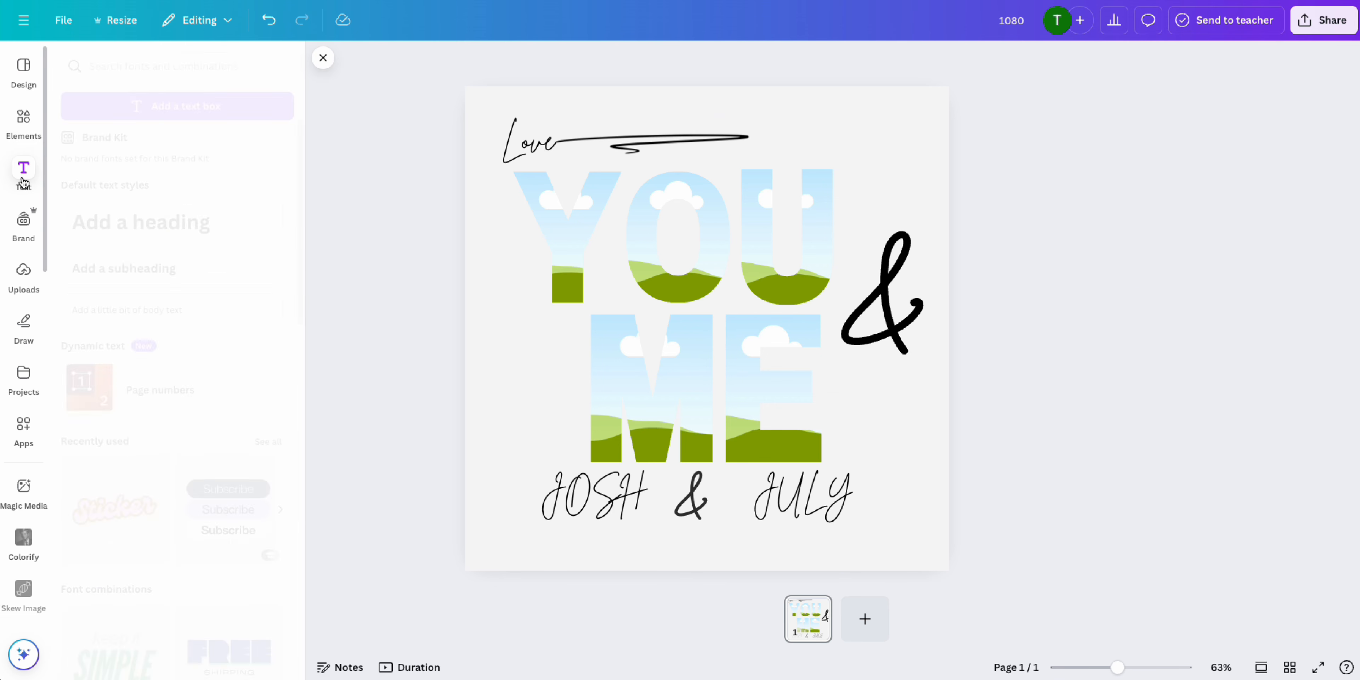
click(138, 233)
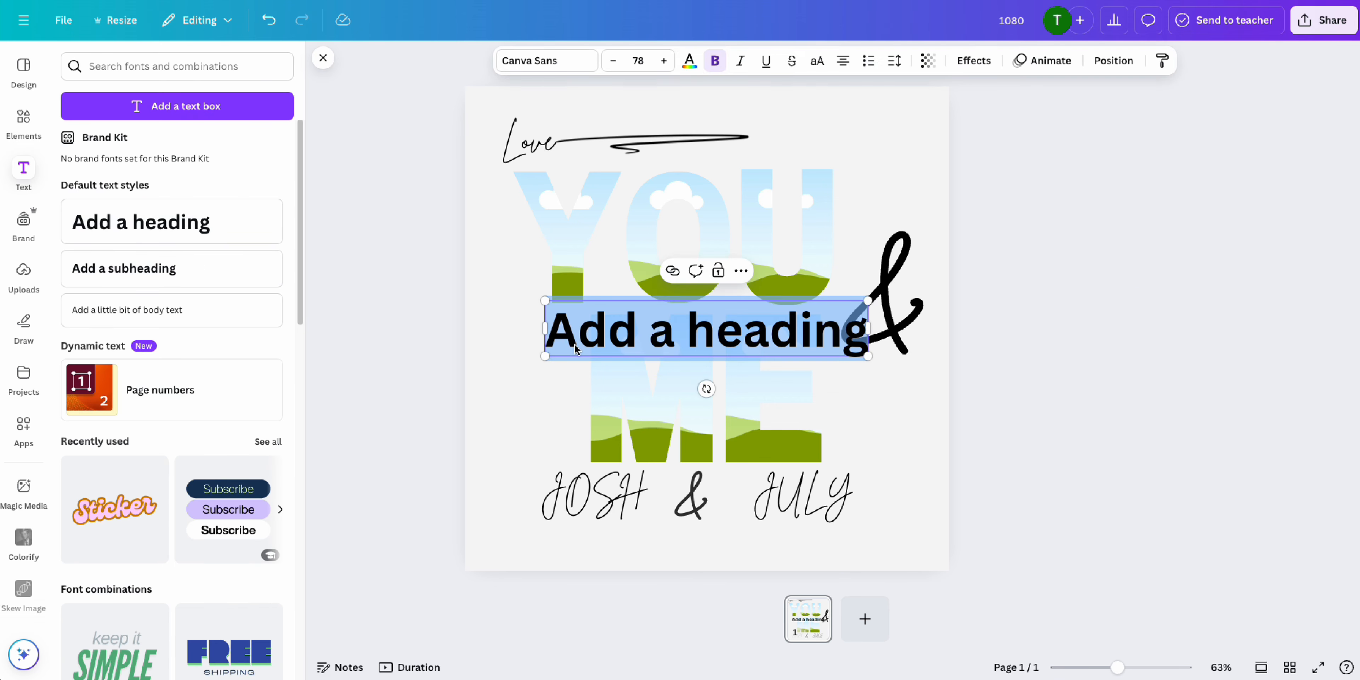
triple_click(624, 328)
text(0)
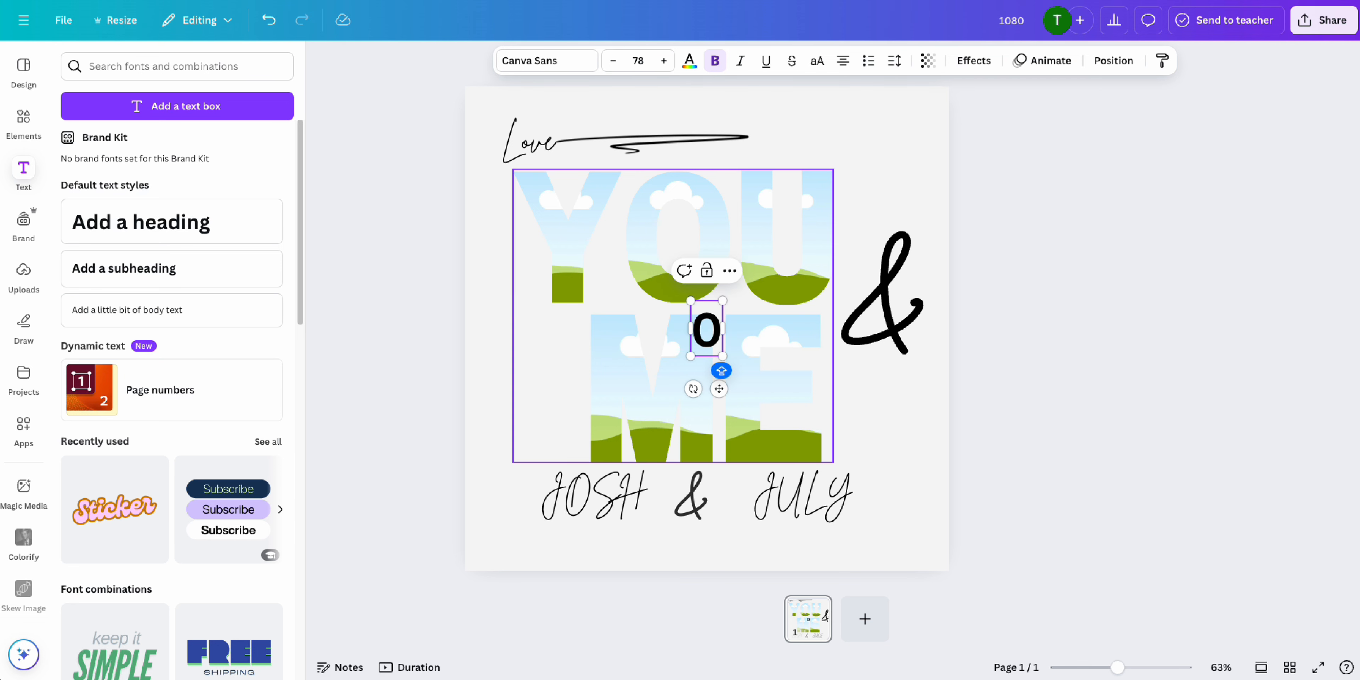
key(BackSpace)
text(17.)
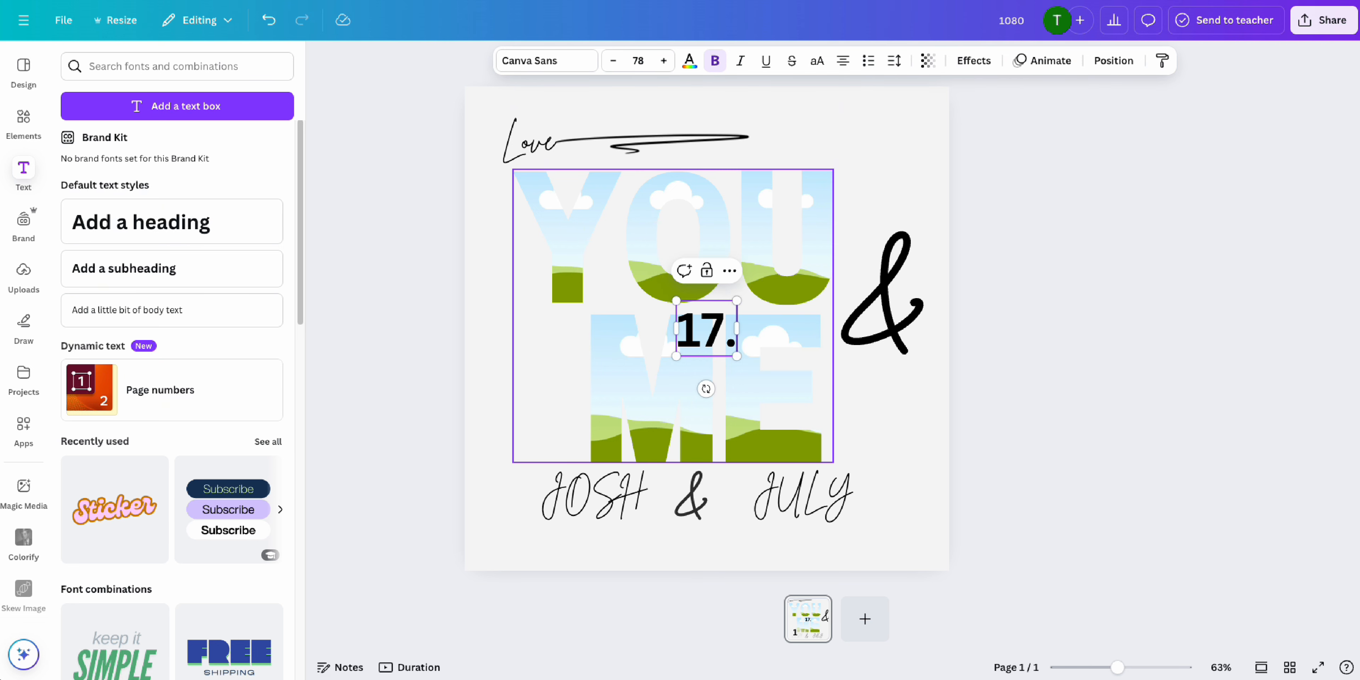
text(12.2024)
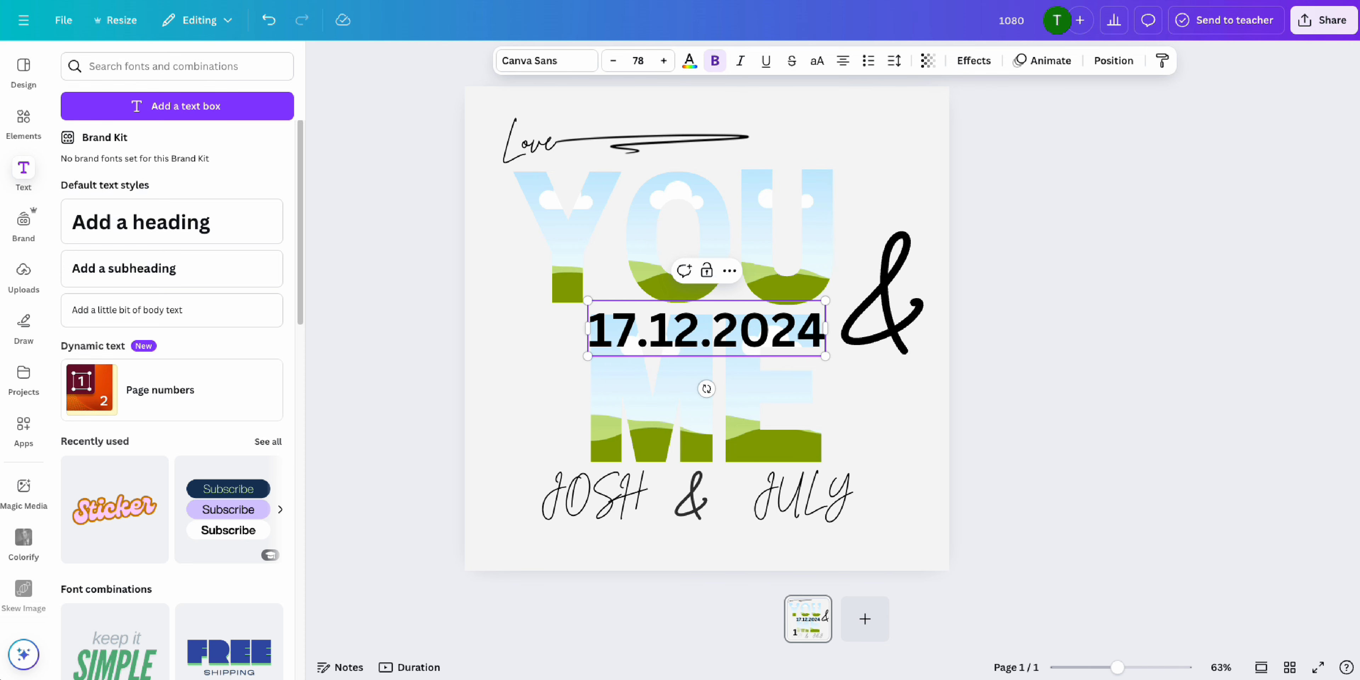
Step: Restyle the date in italic Times New Roman and shrink it to about size 33
key(ctrl+a)
click(571, 62)
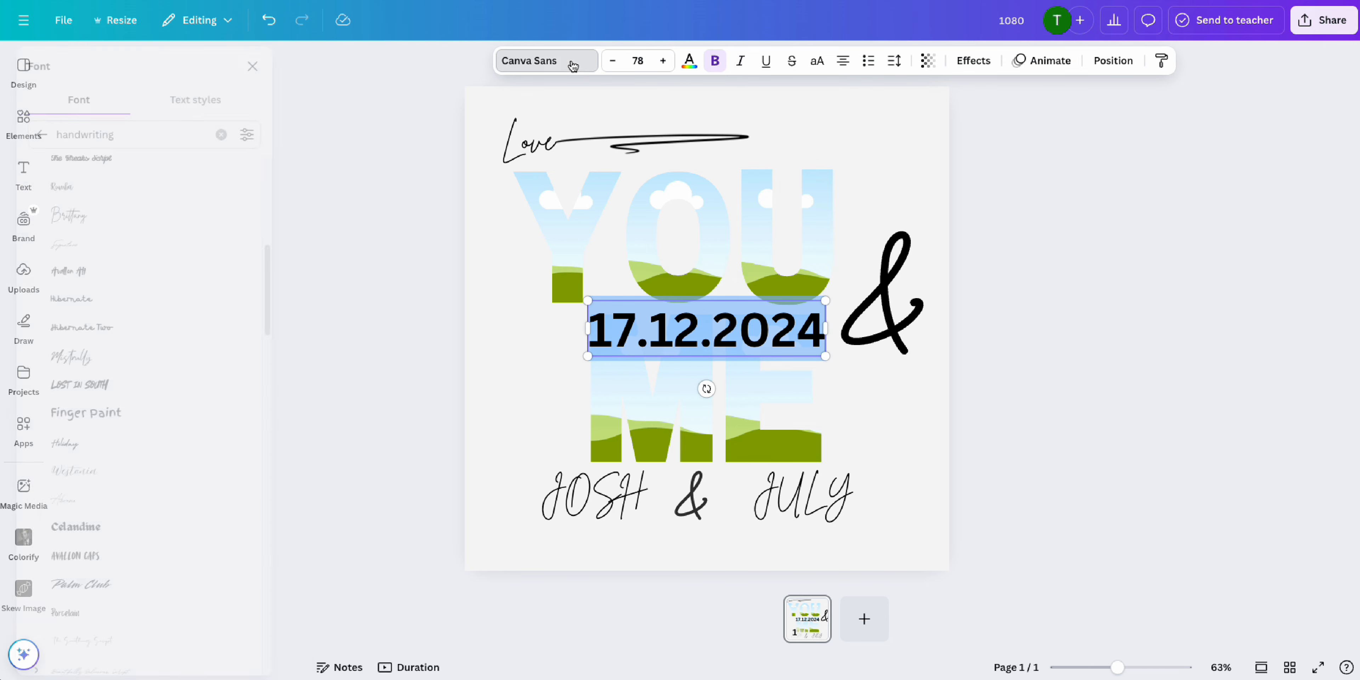
triple_click(148, 136)
text(TIMES)
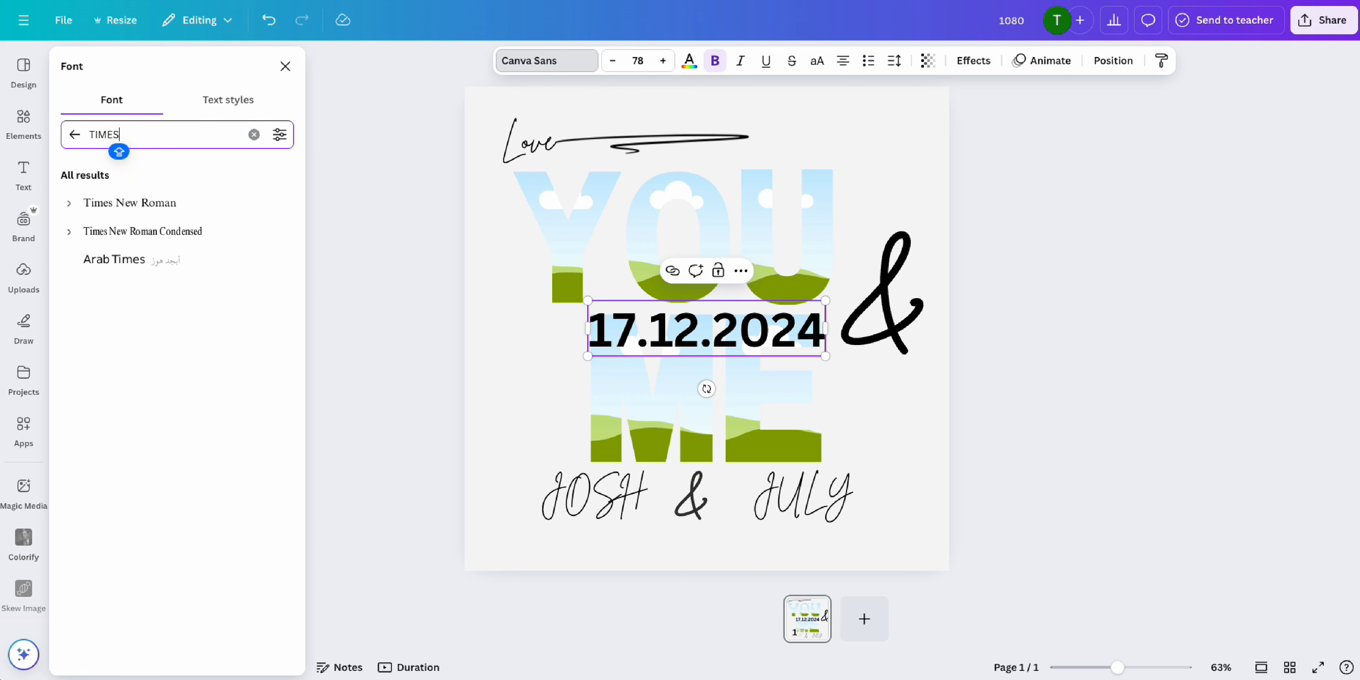
click(177, 204)
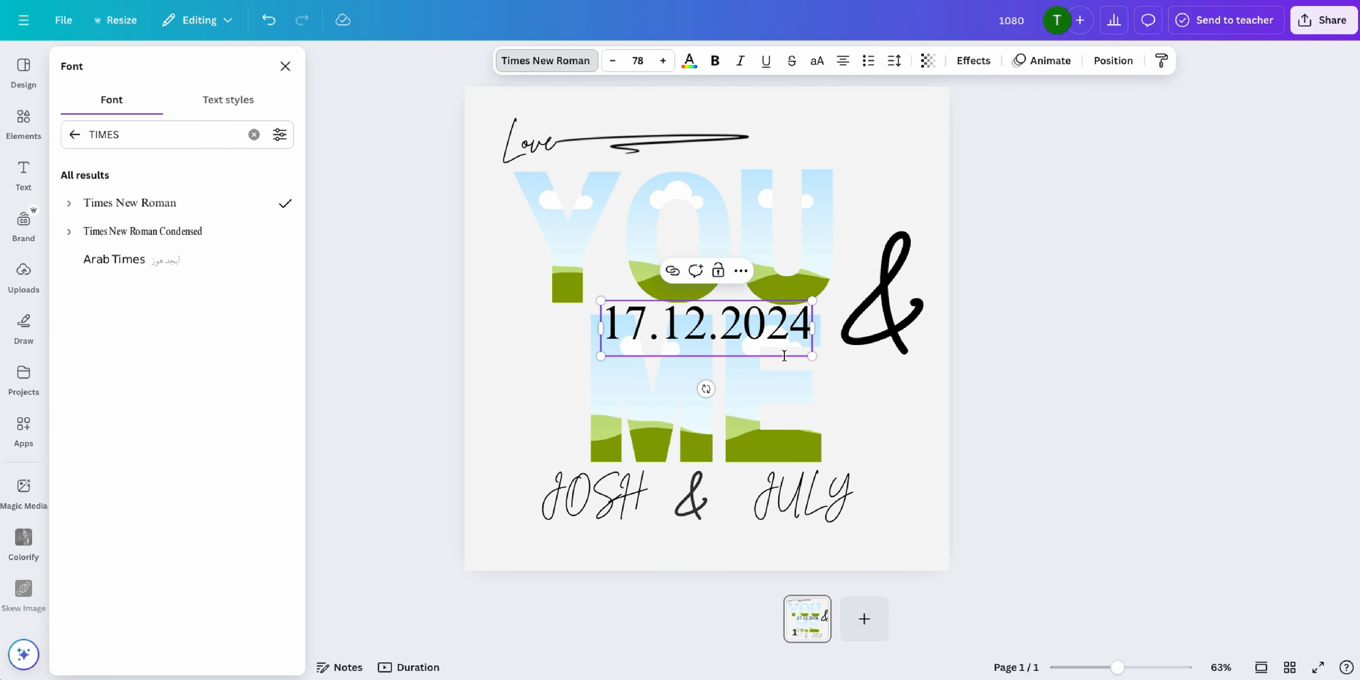
drag(808, 357, 691, 323)
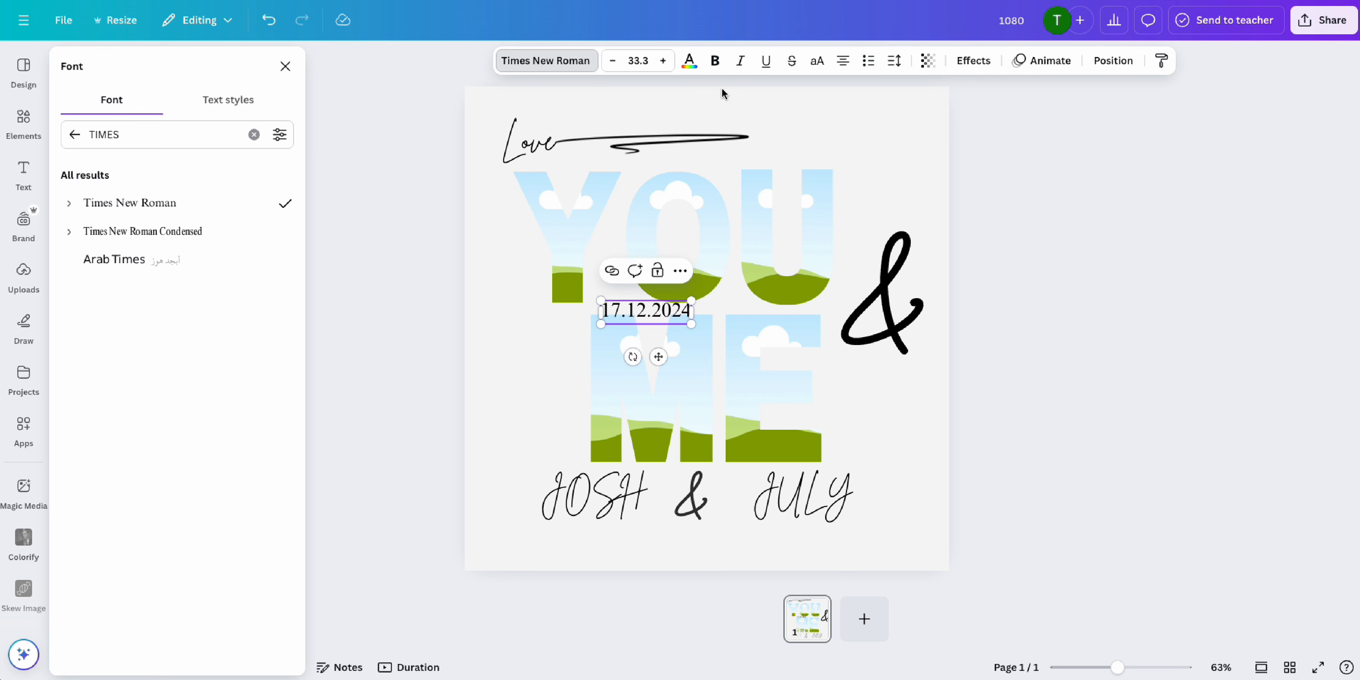
click(739, 62)
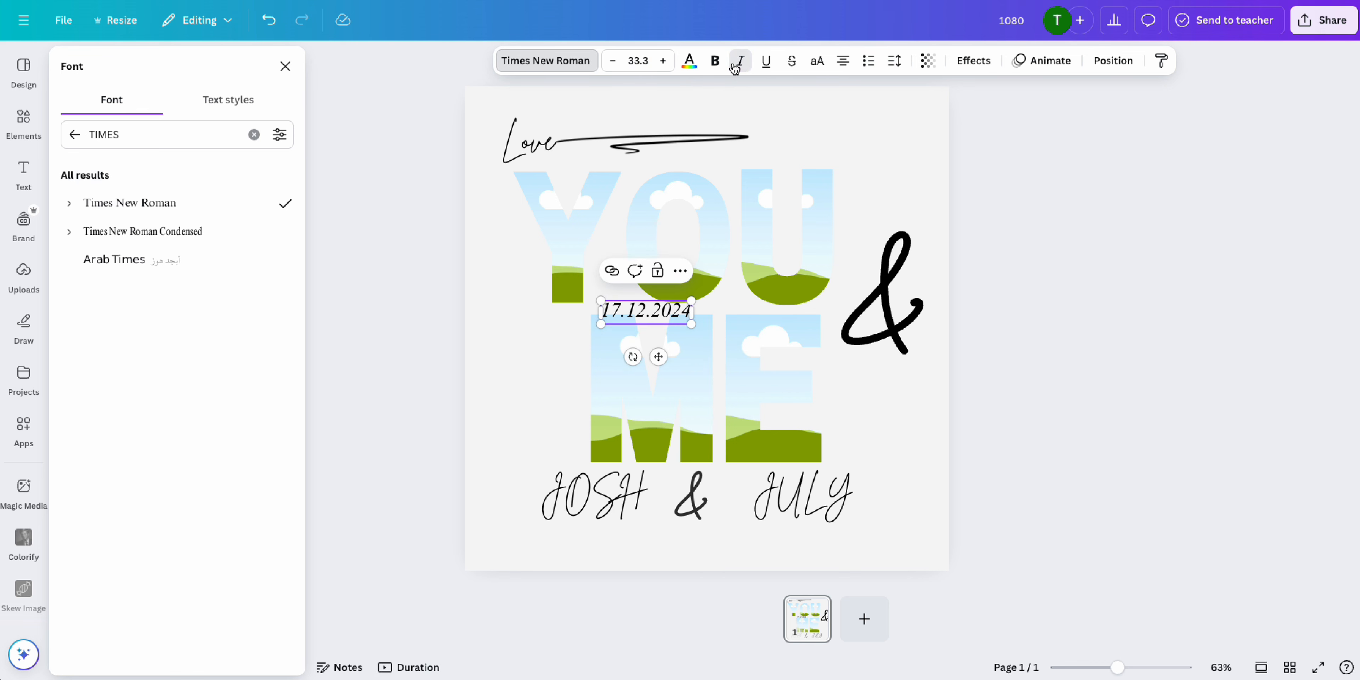
Step: Move the date below the couple's names, centred under the small &
click(937, 398)
drag(633, 311, 685, 537)
click(823, 544)
click(721, 538)
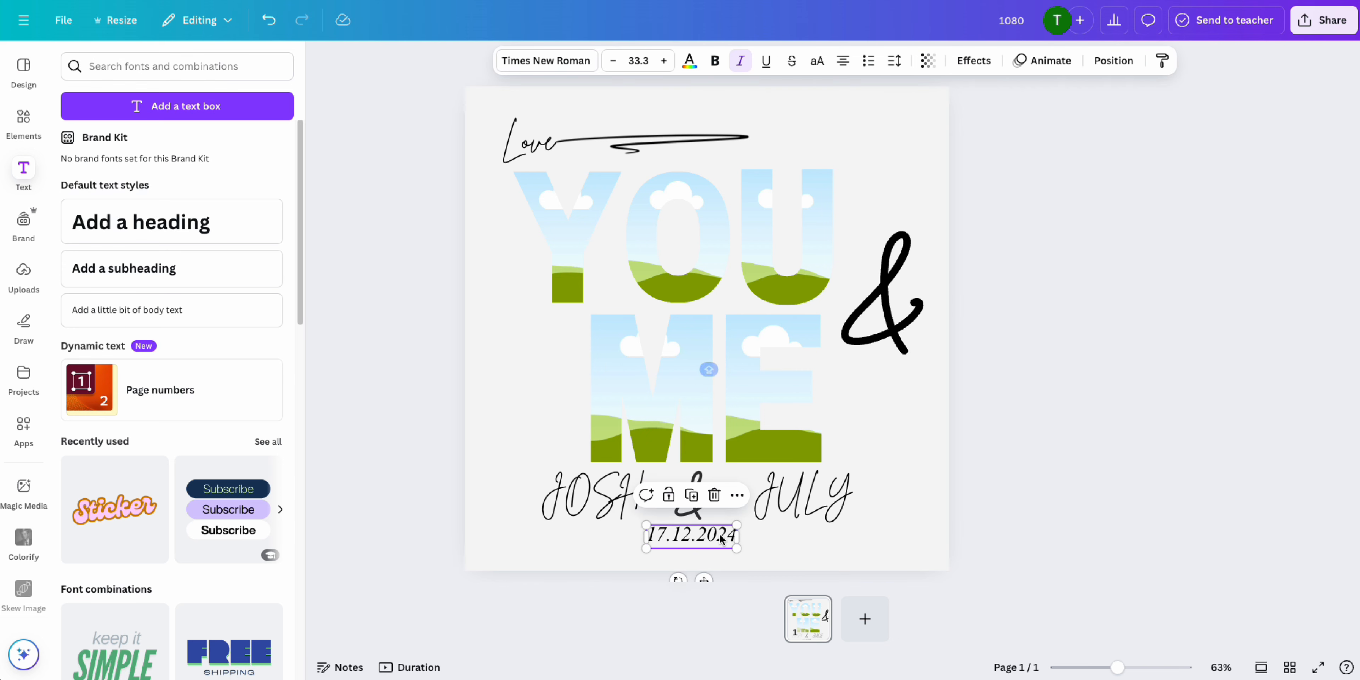
click(1060, 422)
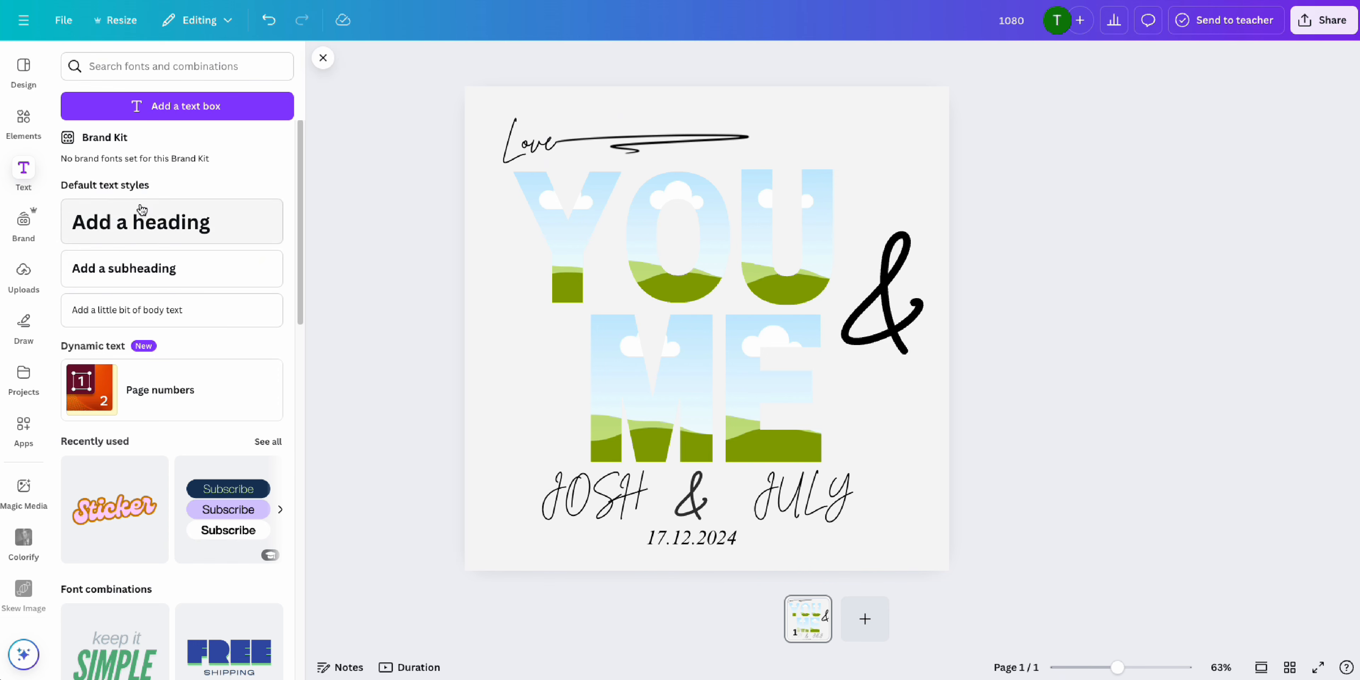
Step: Search the elements for WEDDING and show only the photo results
click(24, 121)
text(WEDDING)
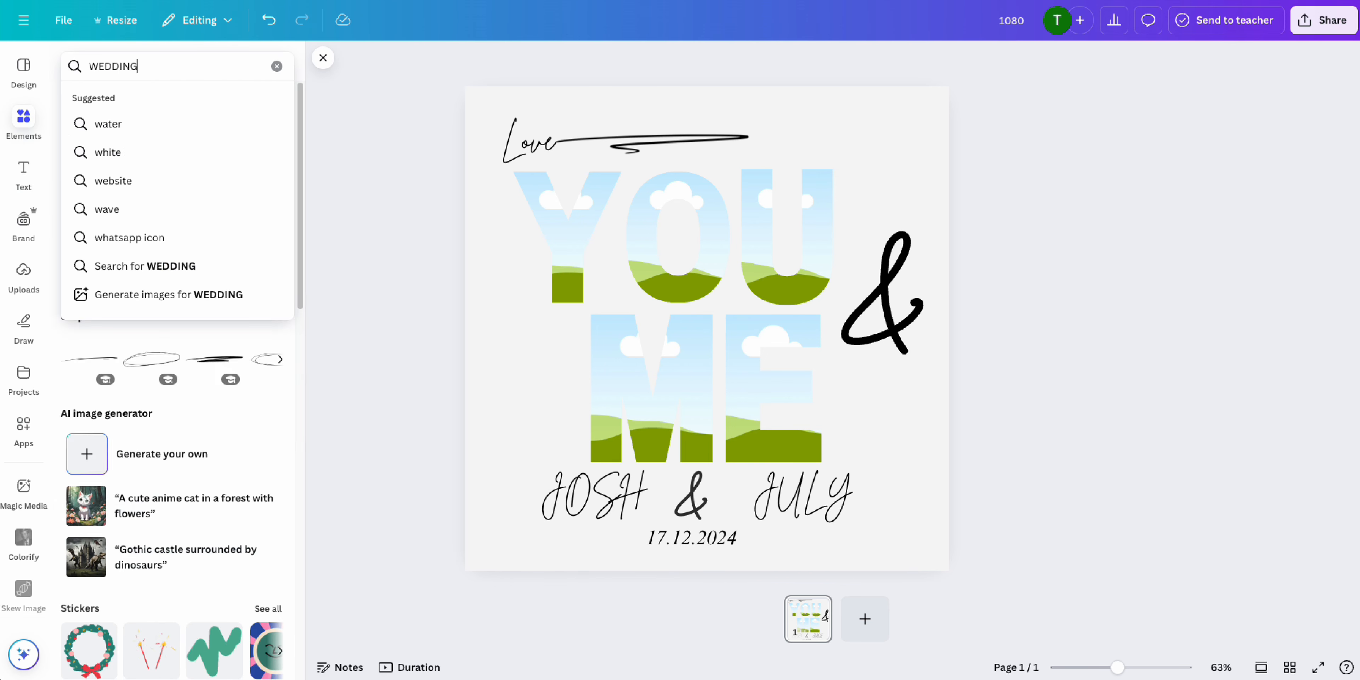
key(Return)
click(262, 272)
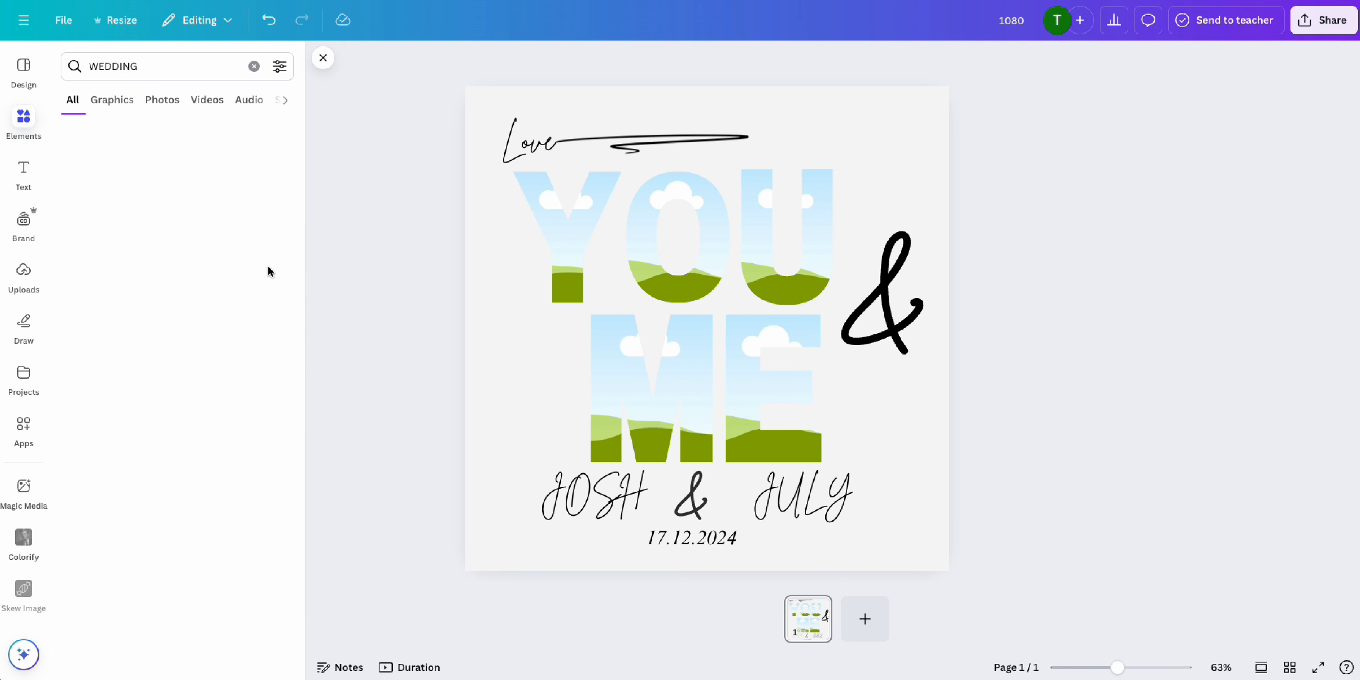
Step: Fill the Y frame with the photo of the celebrating couple and the O frame with the lakeside couple photo
click(86, 189)
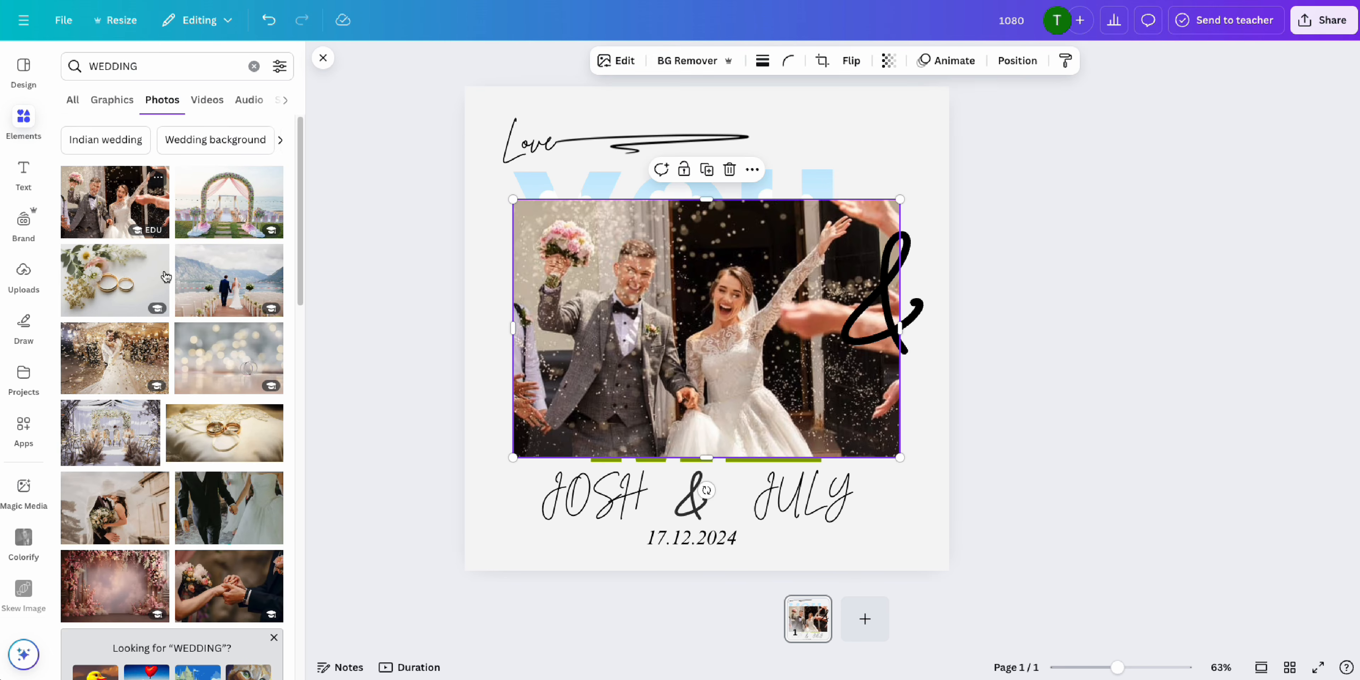
drag(657, 407, 554, 270)
drag(267, 258, 706, 226)
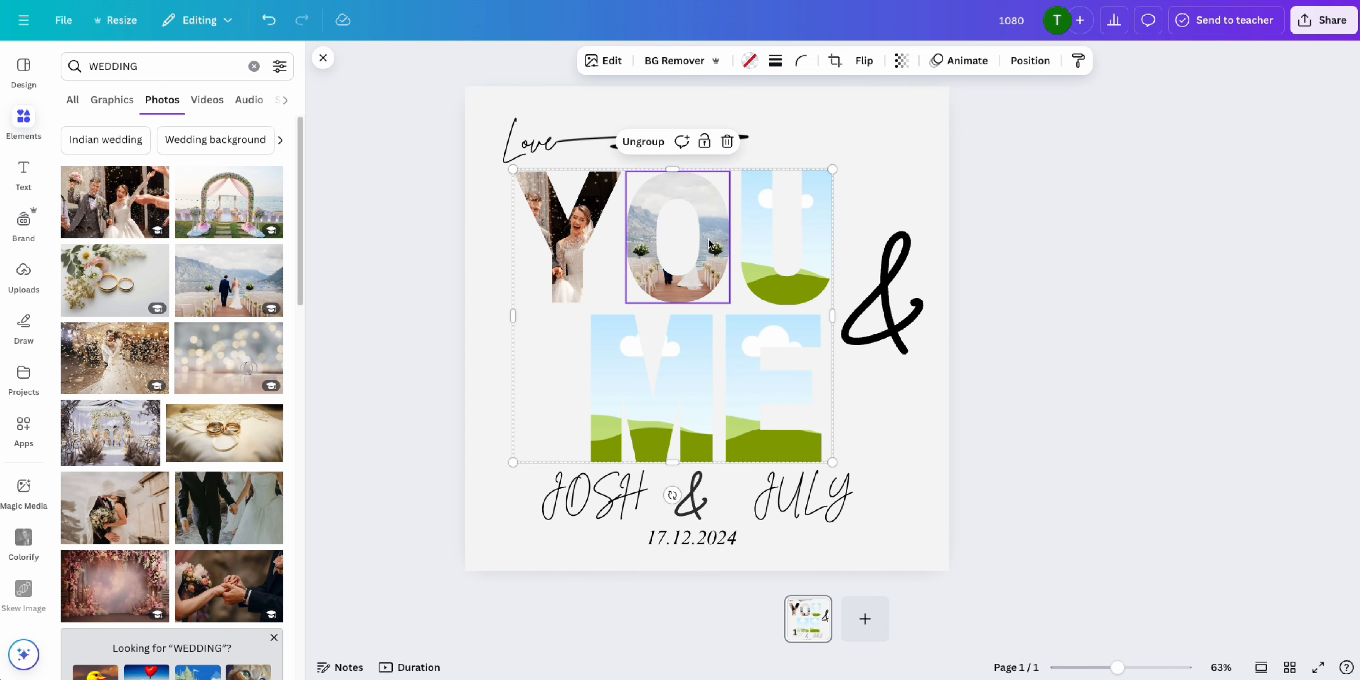
Step: Shift the photo inside the Y frame slightly so both partners' faces fall within the letter
double_click(571, 223)
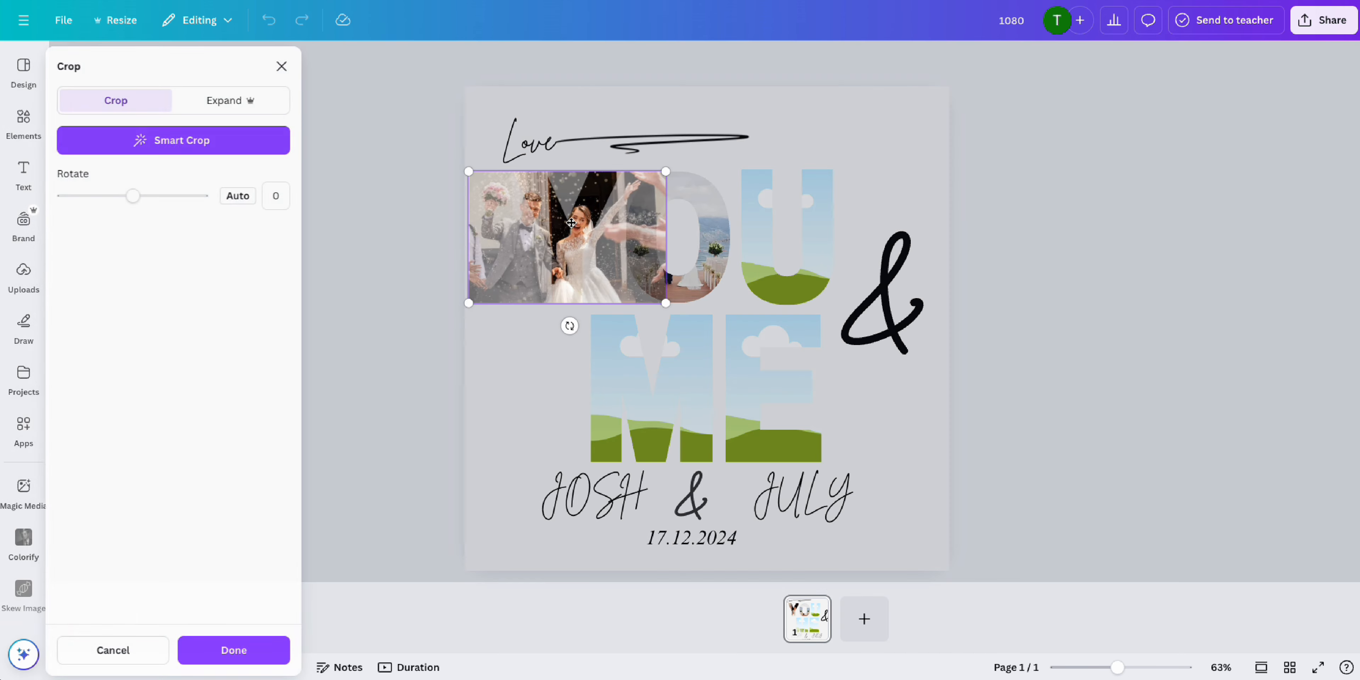
drag(571, 223, 583, 225)
click(1327, 226)
click(1329, 228)
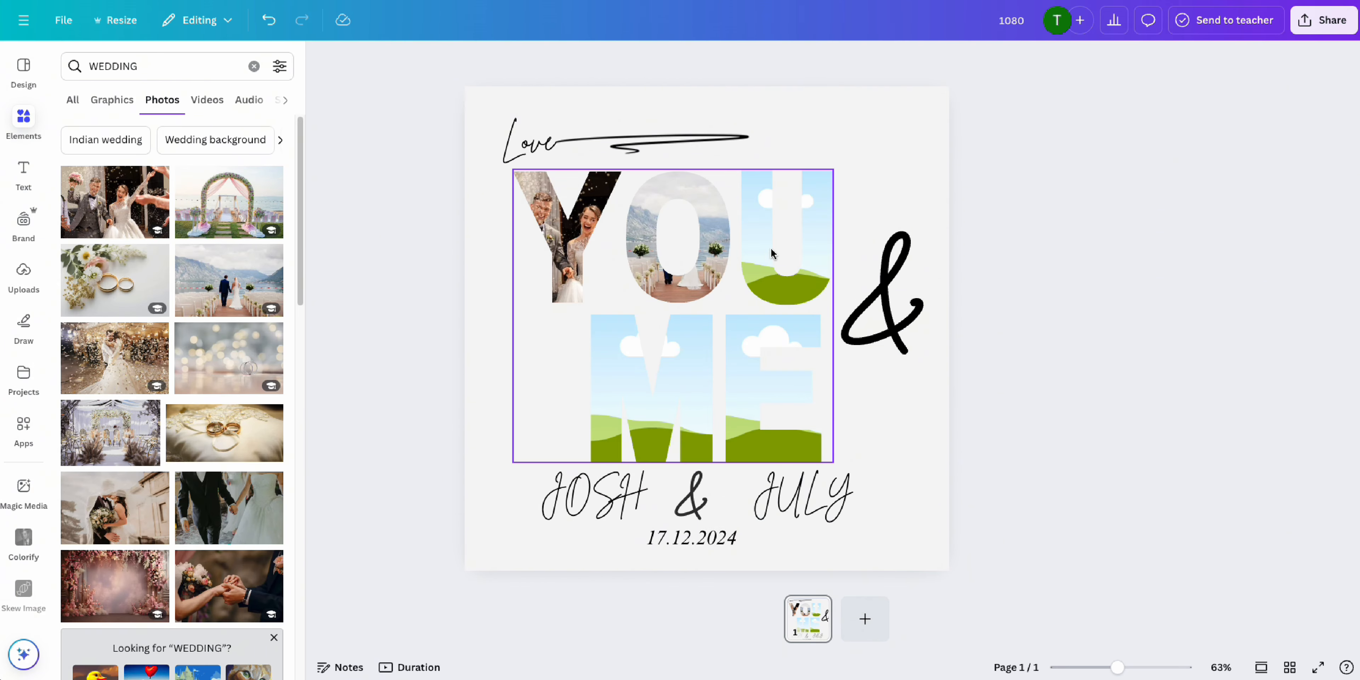
Step: Reposition the lakeside photo inside the O frame so the groom falls on the letter's left stroke
click(700, 291)
double_click(700, 291)
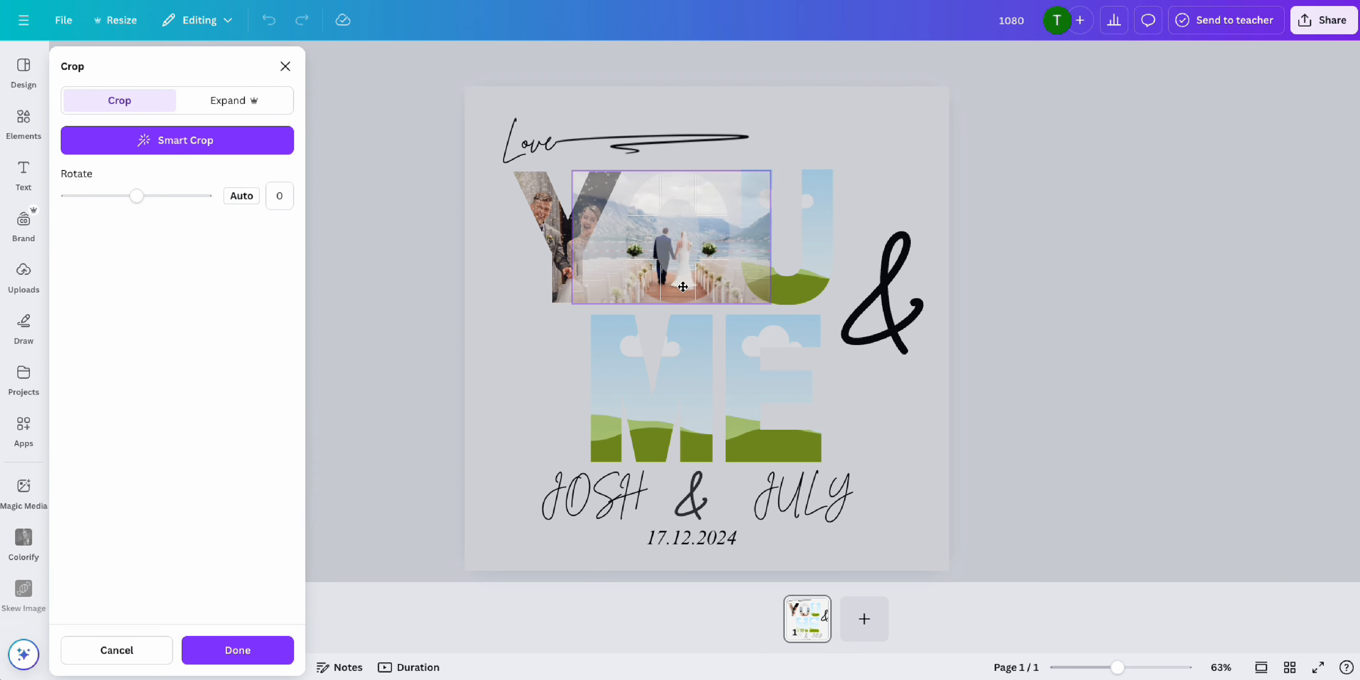
click(1090, 246)
click(1090, 246)
double_click(646, 278)
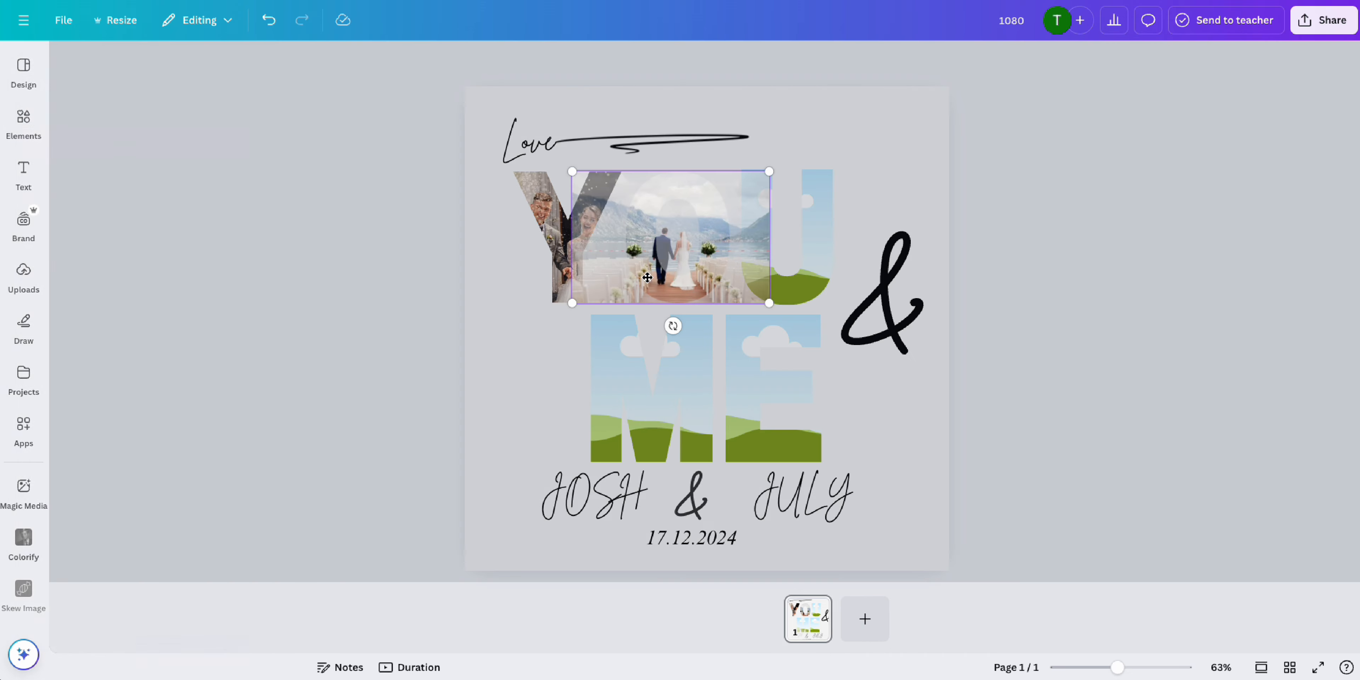
mouse_move(673, 279)
mouse_down()
mouse_move(641, 279)
mouse_move(741, 274)
mouse_move(698, 277)
mouse_up()
click(971, 256)
click(972, 256)
double_click(695, 280)
click(618, 353)
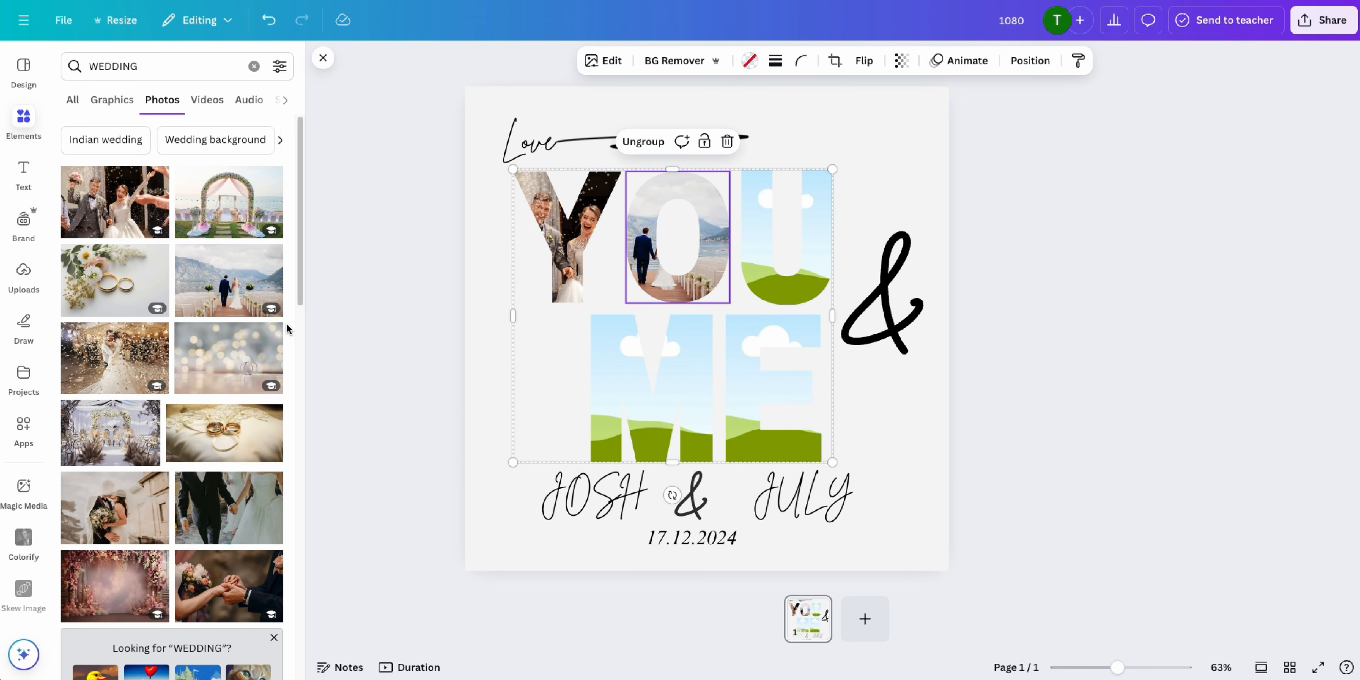
Step: Fill the U frame with the lakeside couple photo and shift it so the bride falls on the letter's right stroke
drag(272, 306, 847, 253)
double_click(811, 255)
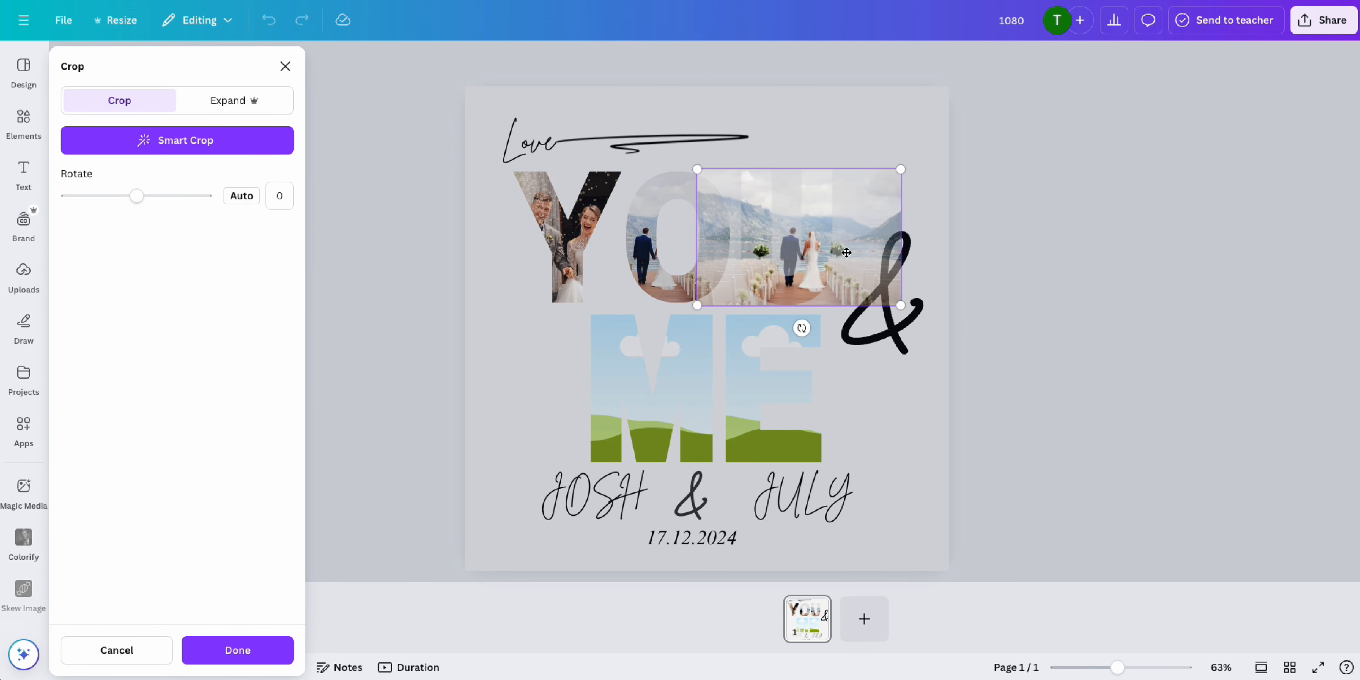
click(1007, 255)
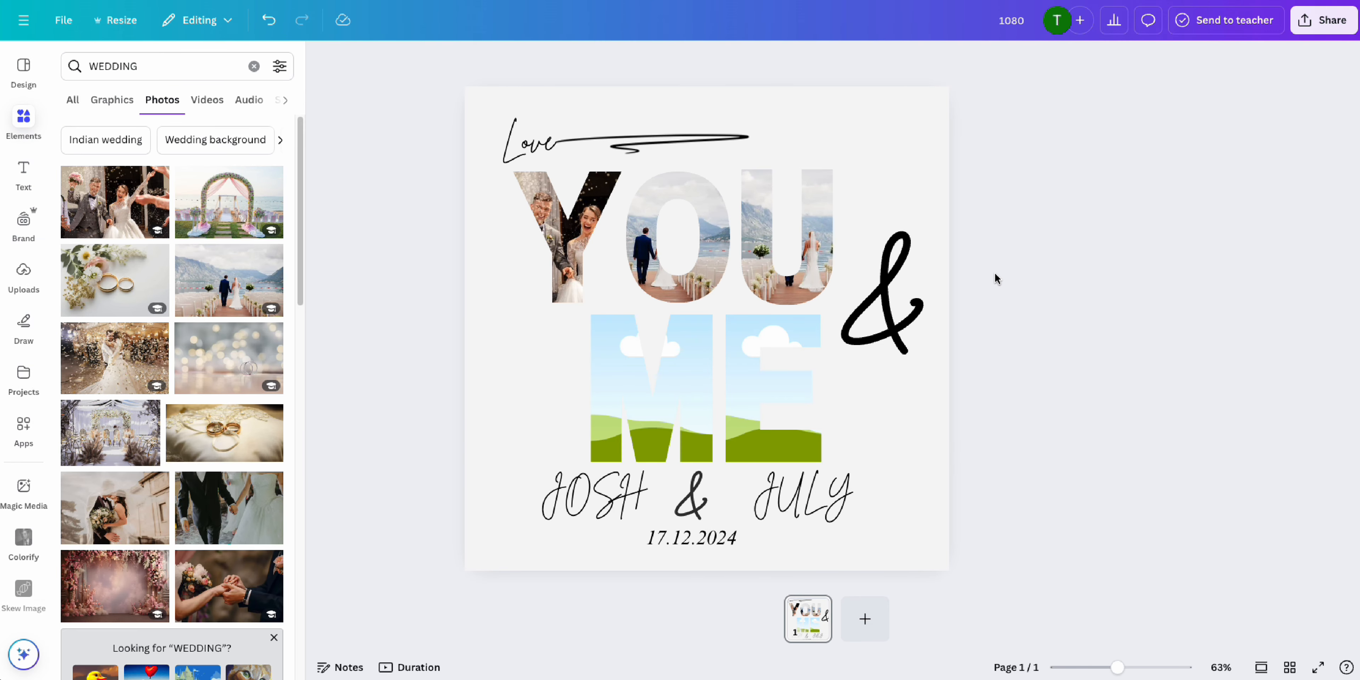
Step: Fill the M frame with the photo of the couple holding hands and the E frame with the couple with a bouquet
scroll(203, 409, down, 1)
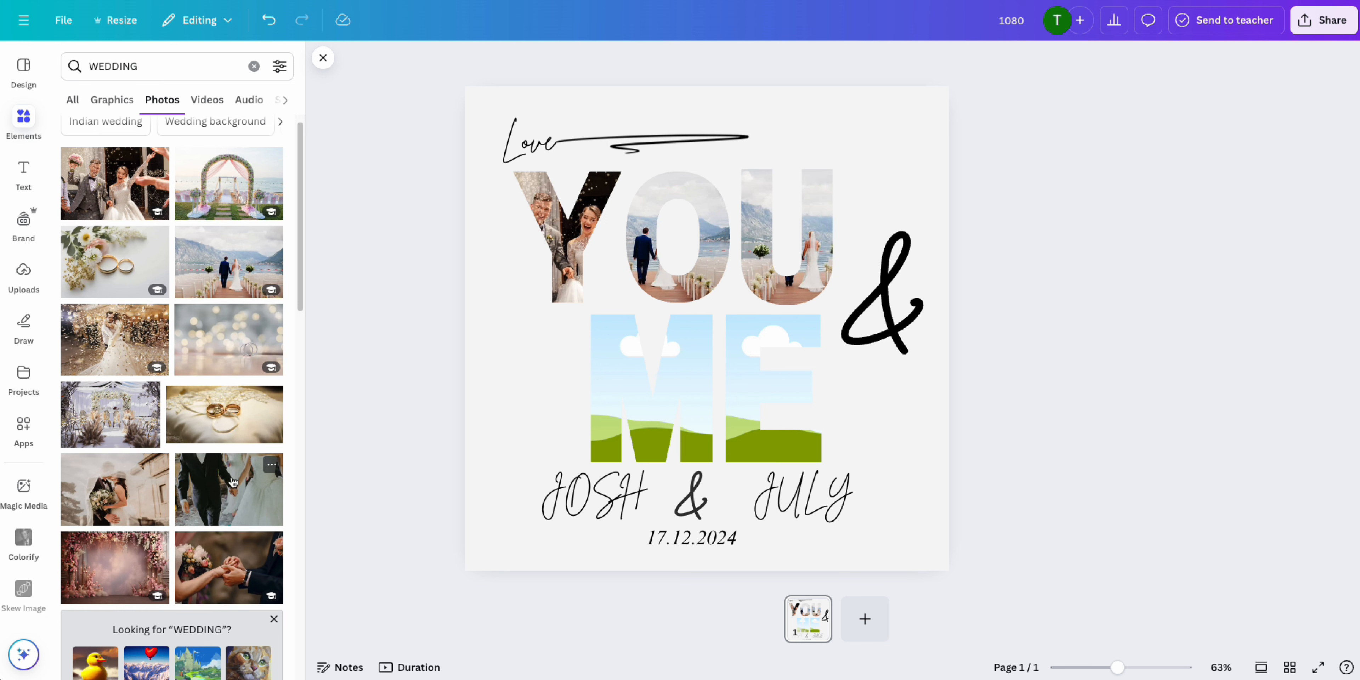
drag(227, 488, 636, 417)
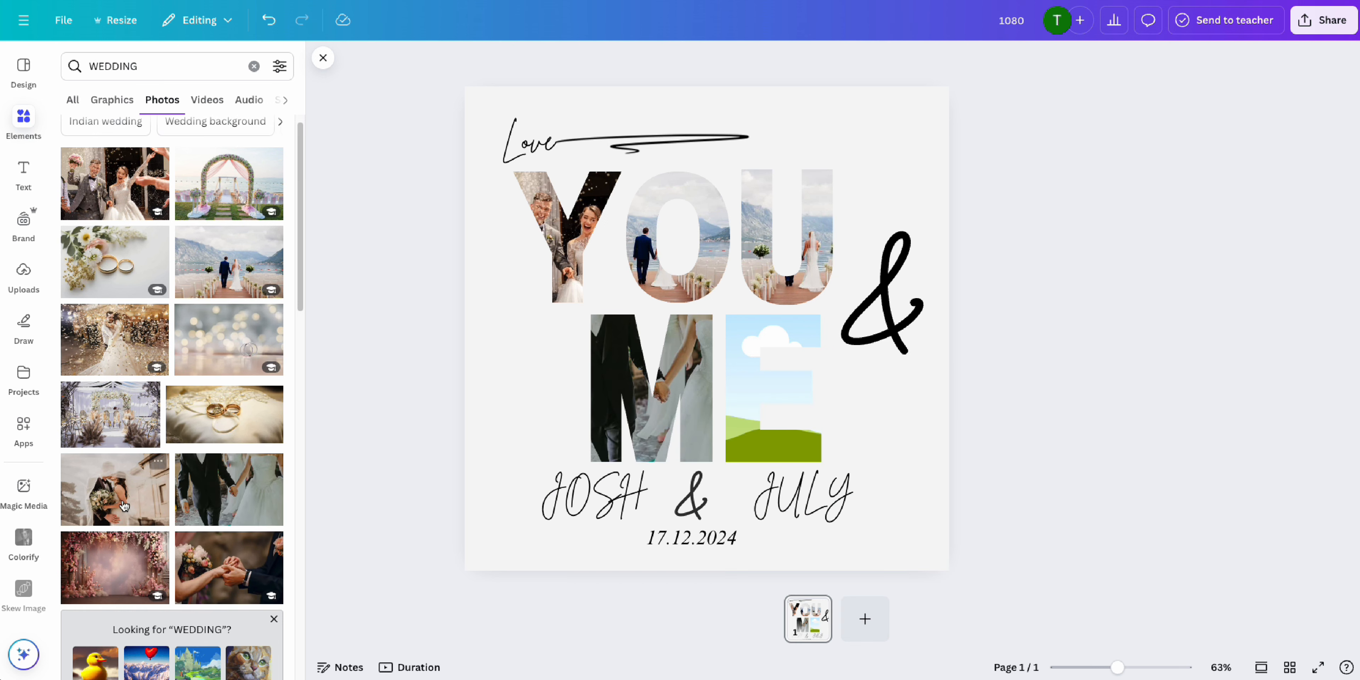
drag(124, 505, 753, 410)
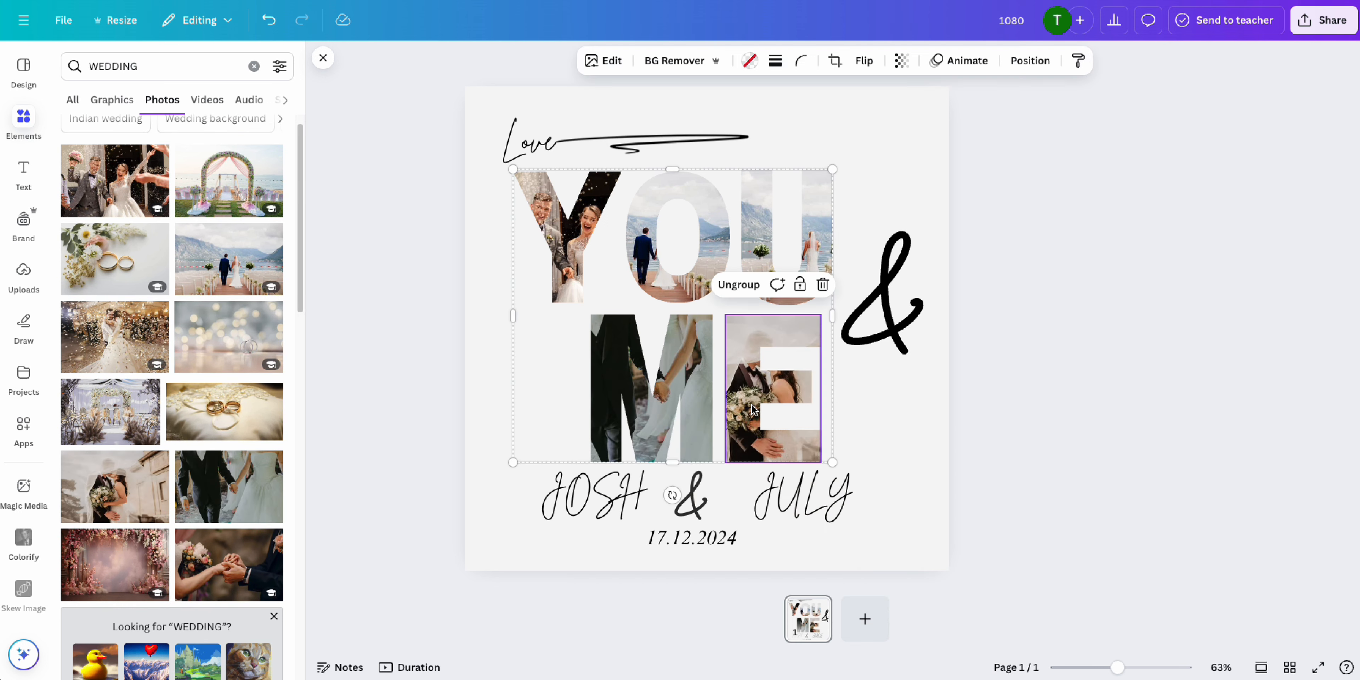
double_click(754, 410)
click(959, 371)
click(992, 376)
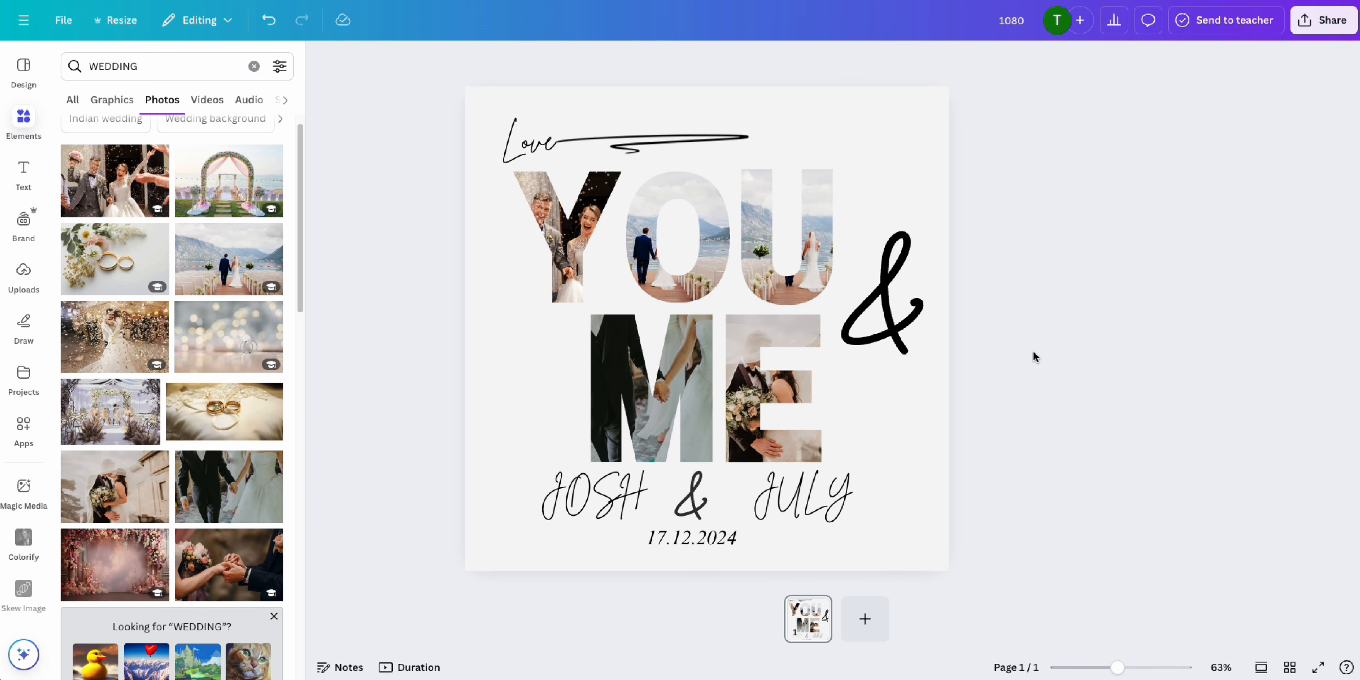
Step: Replace the O photo with the floral wedding arch and the U photo with the couple in a golden field, adjusting the U photo's crop
scroll(132, 370, down, 1)
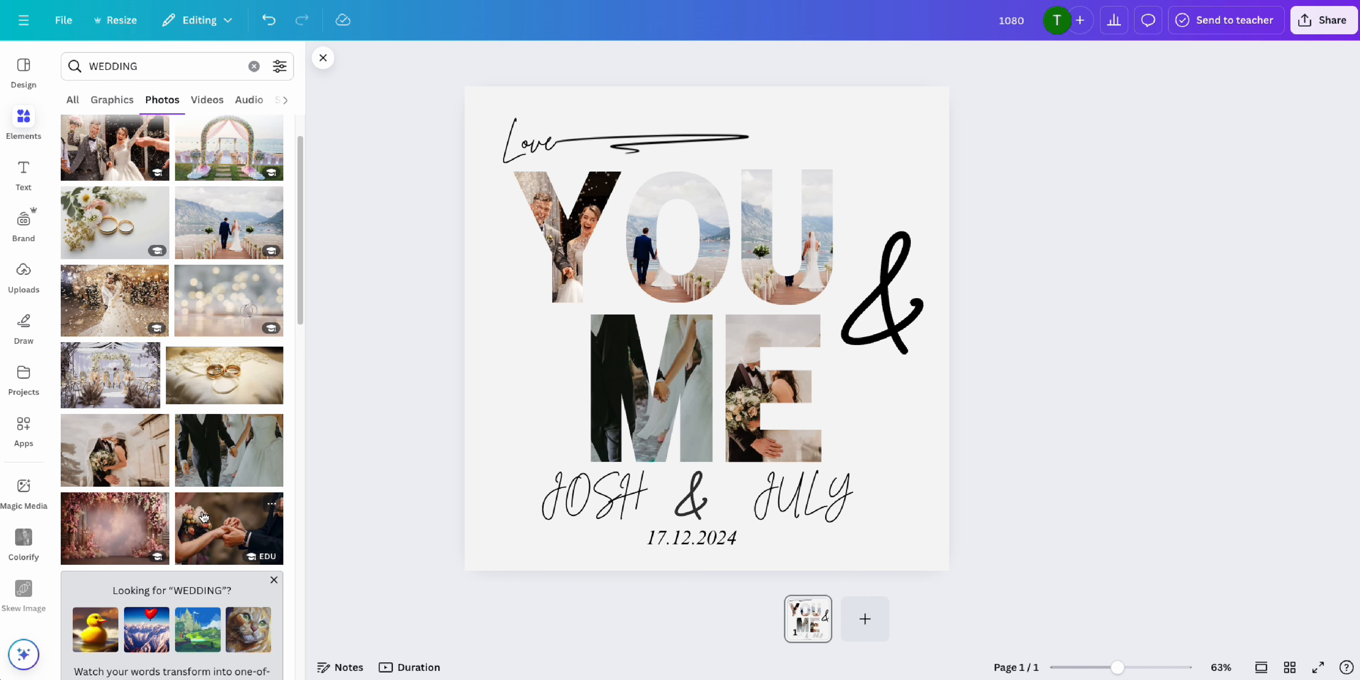
drag(124, 376, 660, 227)
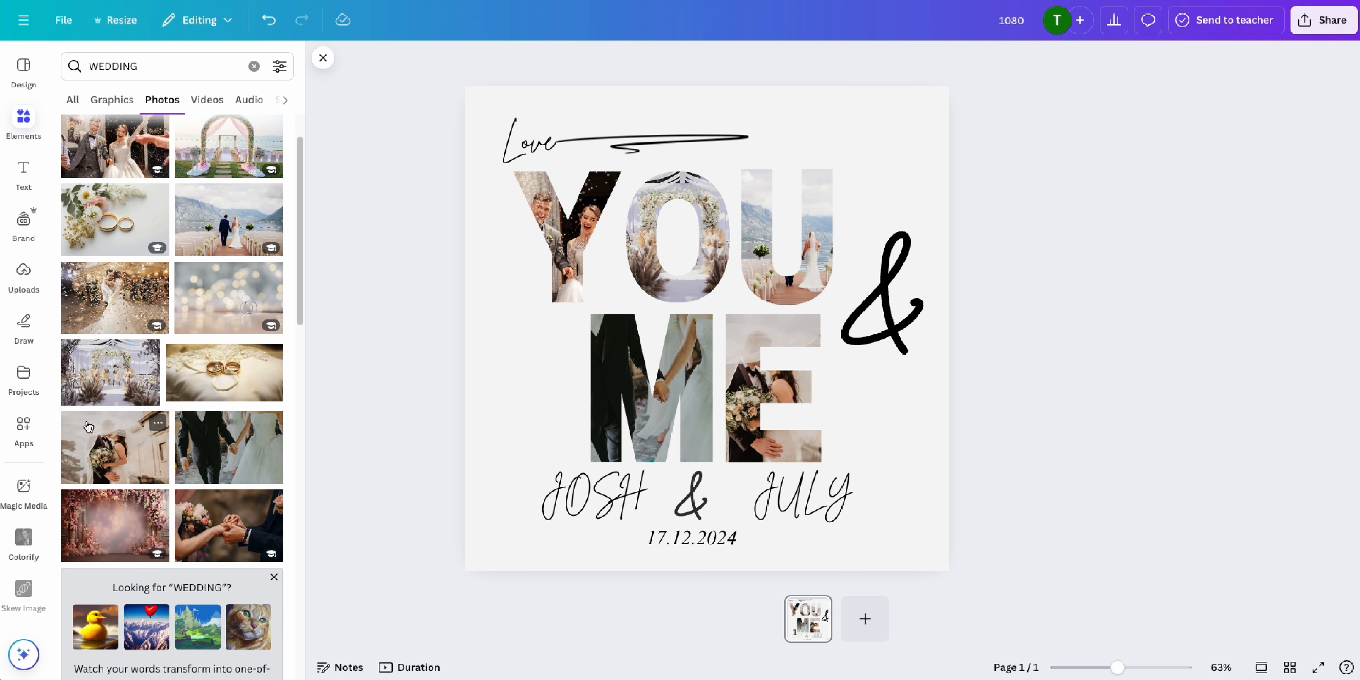
scroll(92, 426, down, 1)
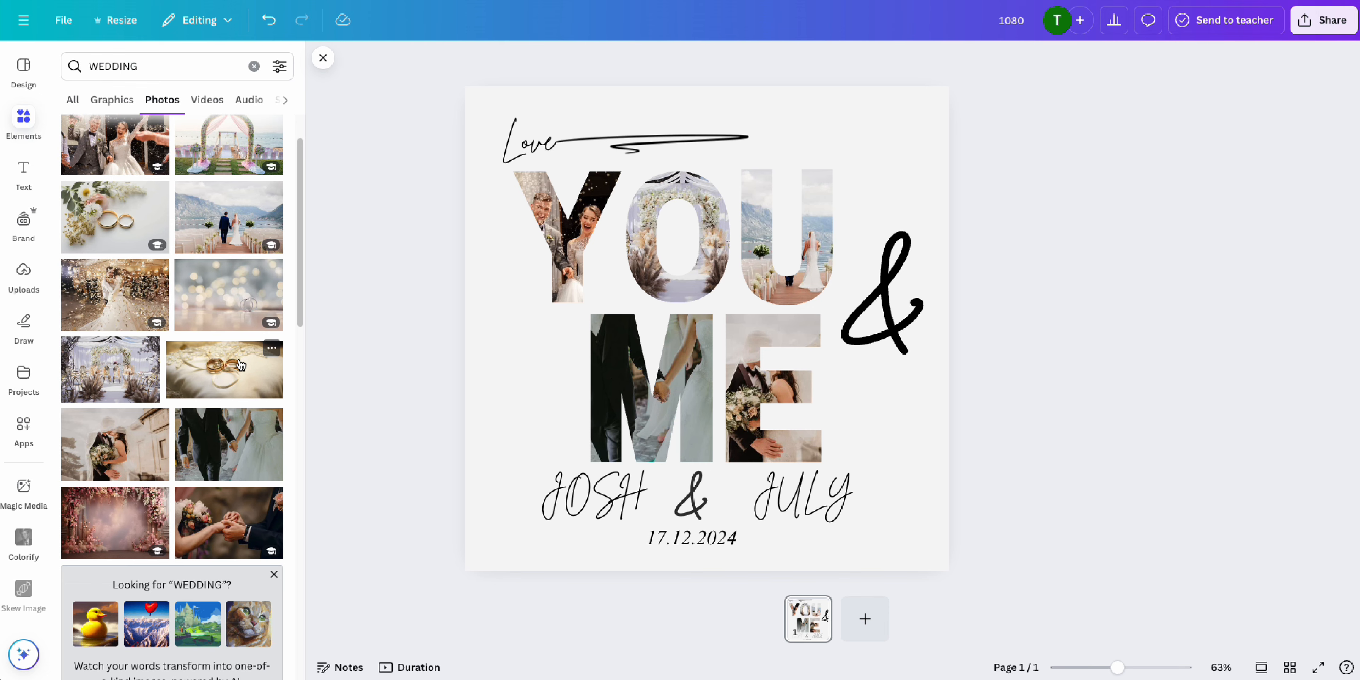
scroll(239, 363, down, 6)
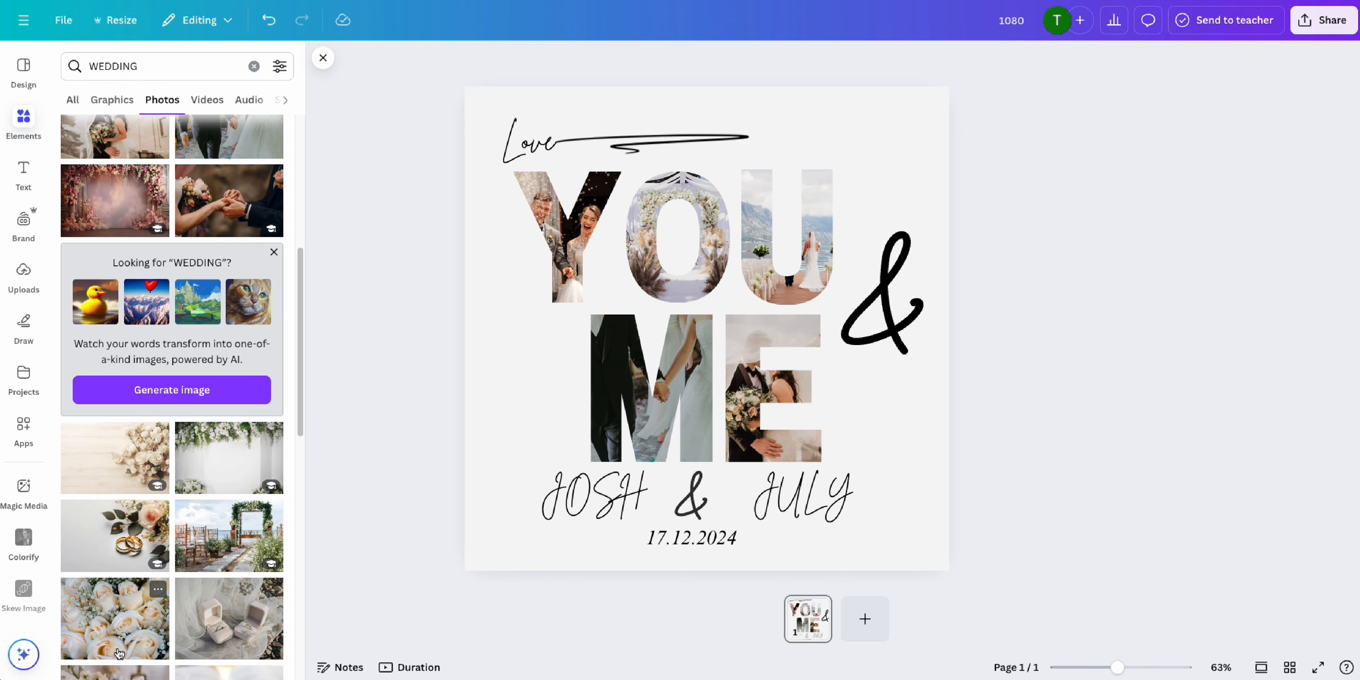
scroll(120, 633, up, 6)
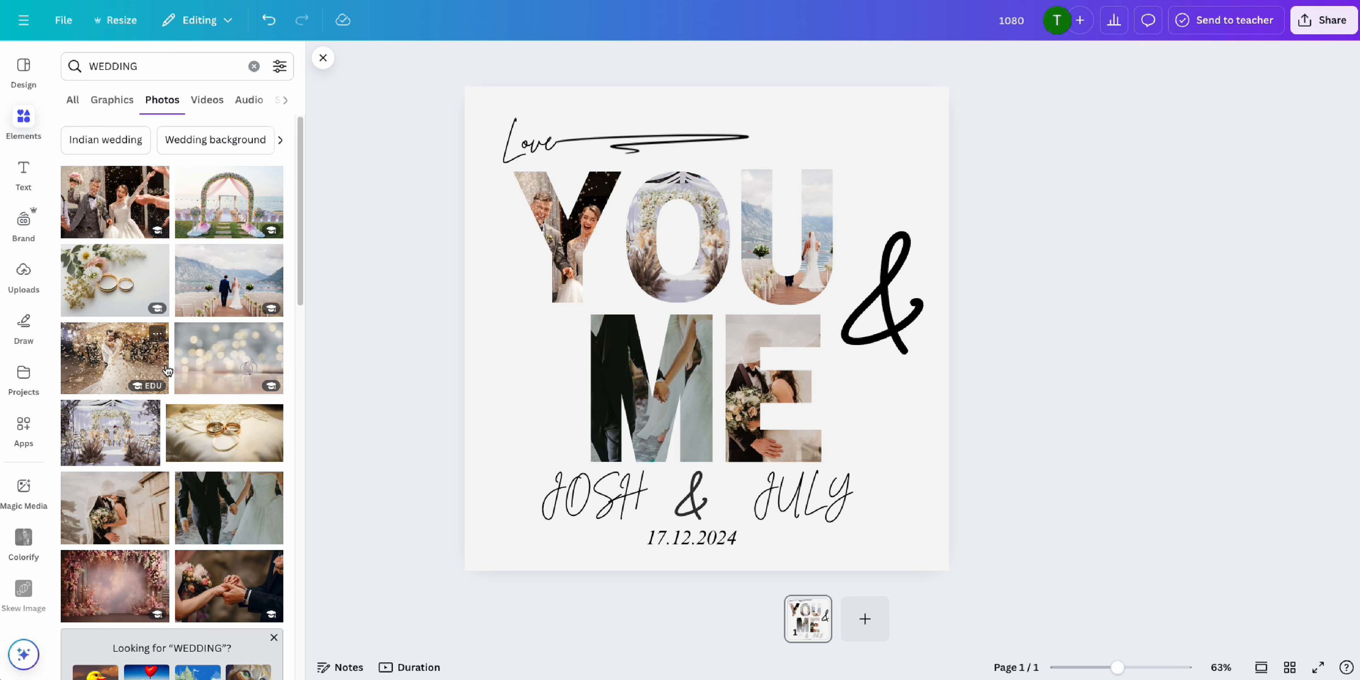
scroll(164, 386, down, 10)
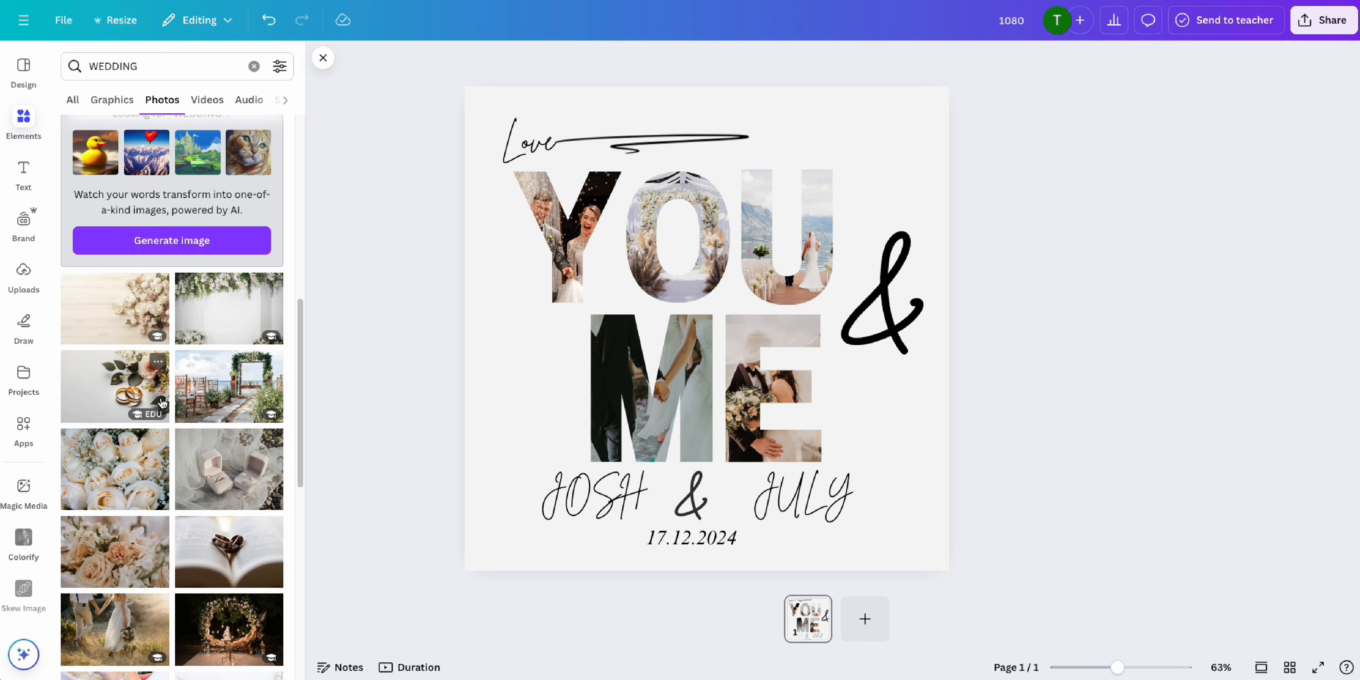
scroll(163, 404, down, 4)
drag(115, 409, 833, 232)
double_click(811, 232)
click(944, 228)
click(945, 227)
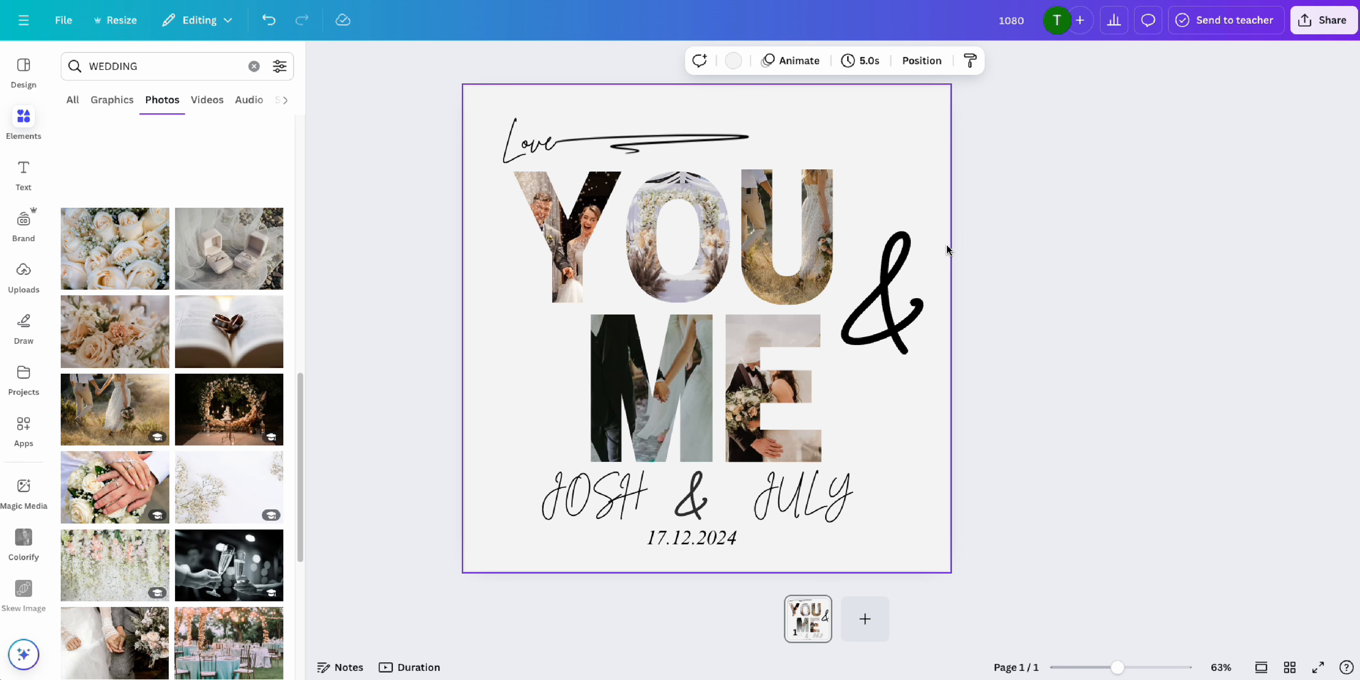
click(1194, 203)
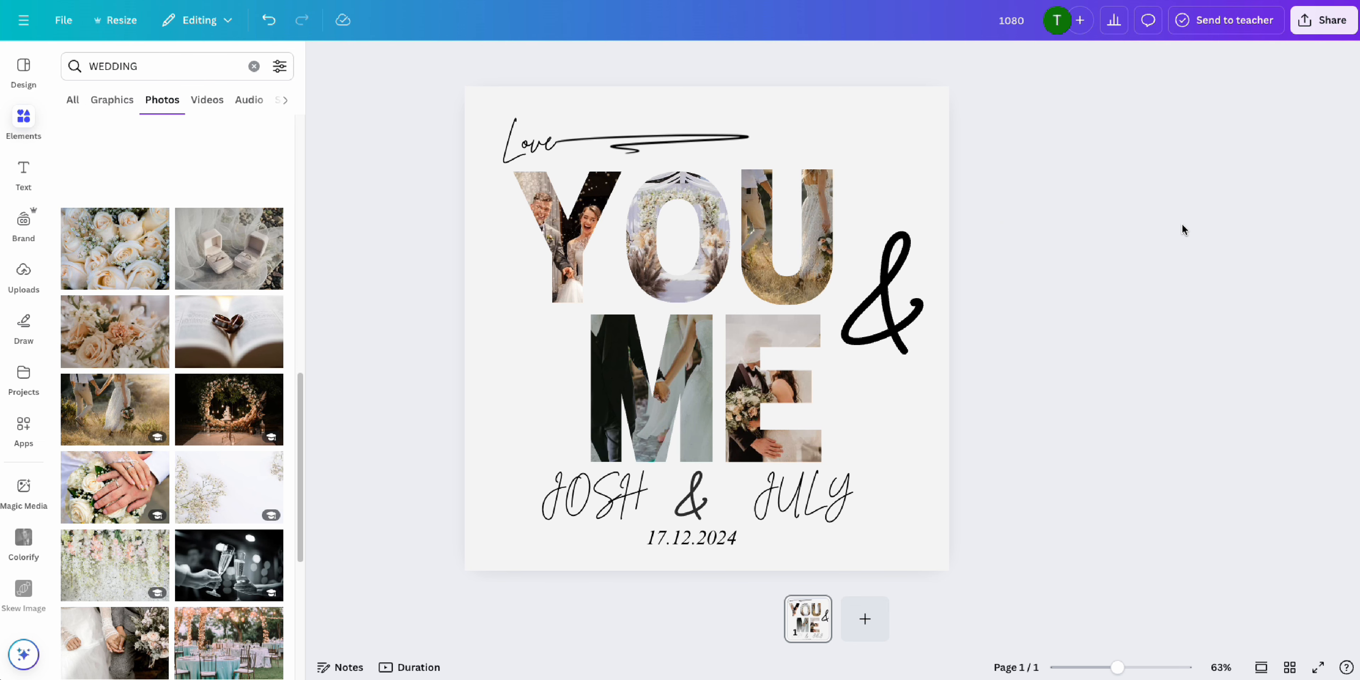
Step: Shift the couple-with-bouquet photo slightly left inside the E frame
double_click(736, 388)
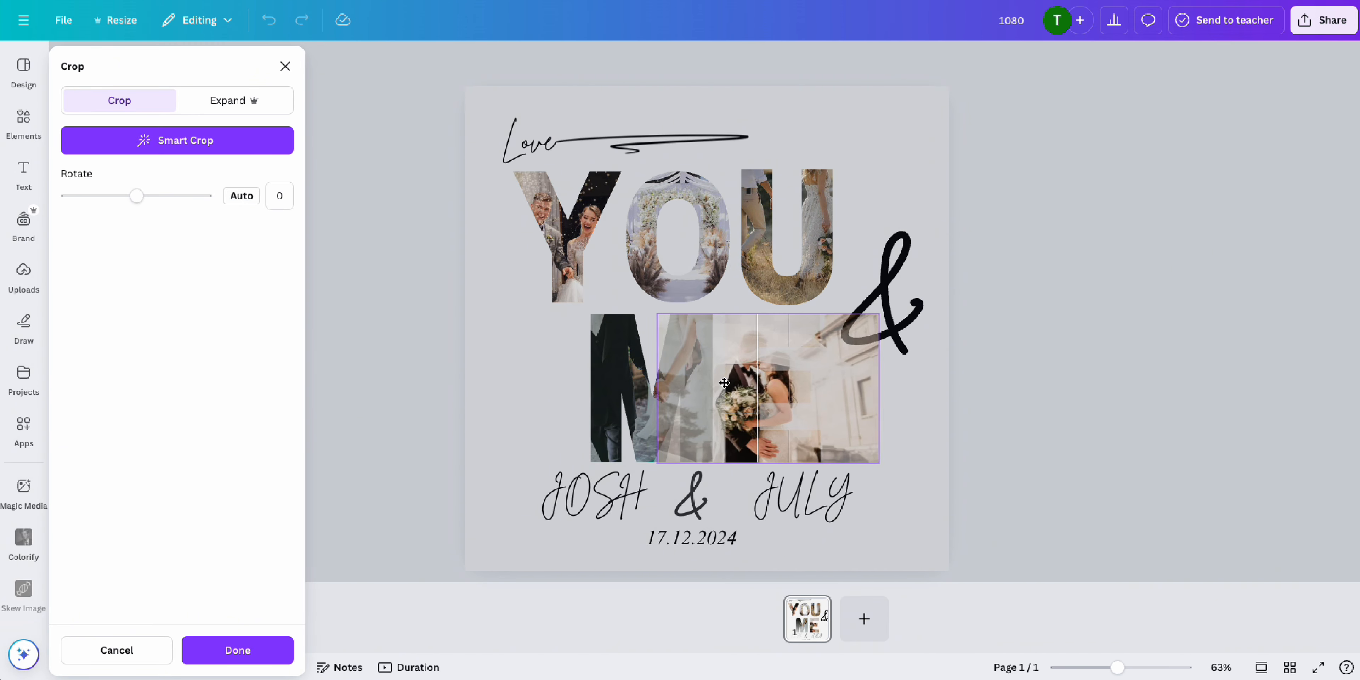
click(954, 364)
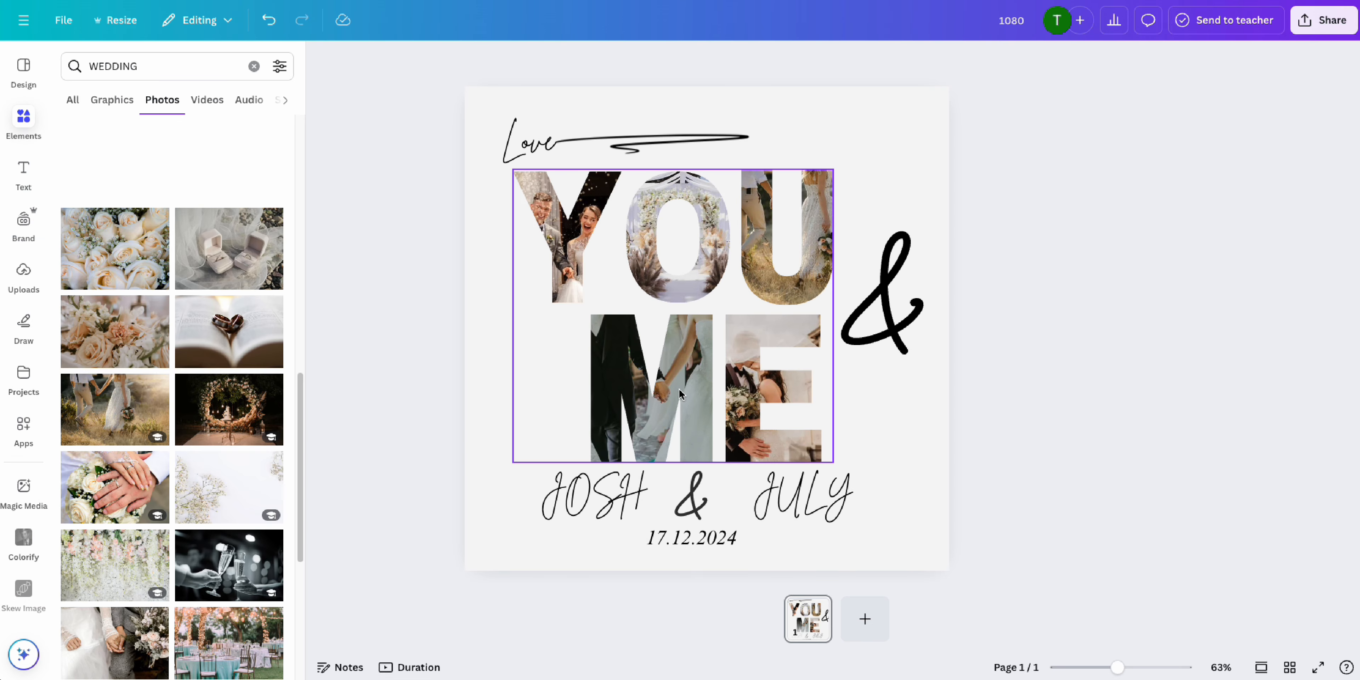
double_click(733, 374)
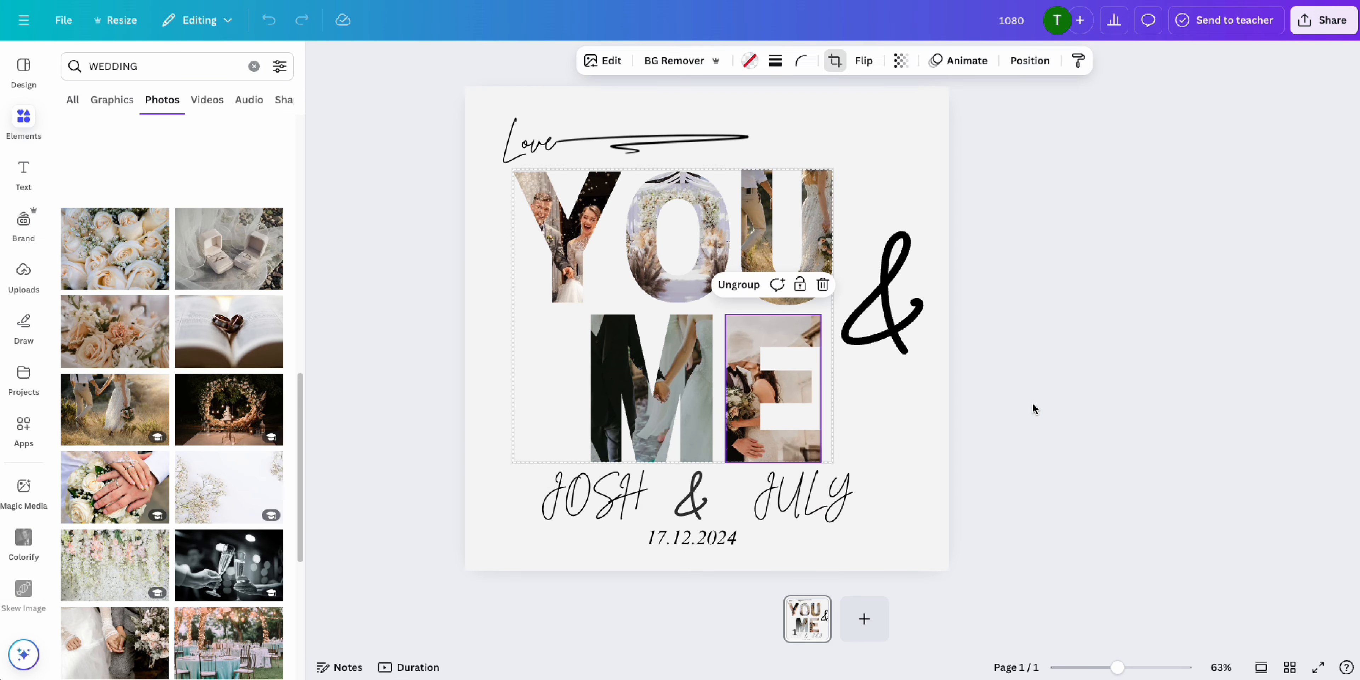
click(1032, 401)
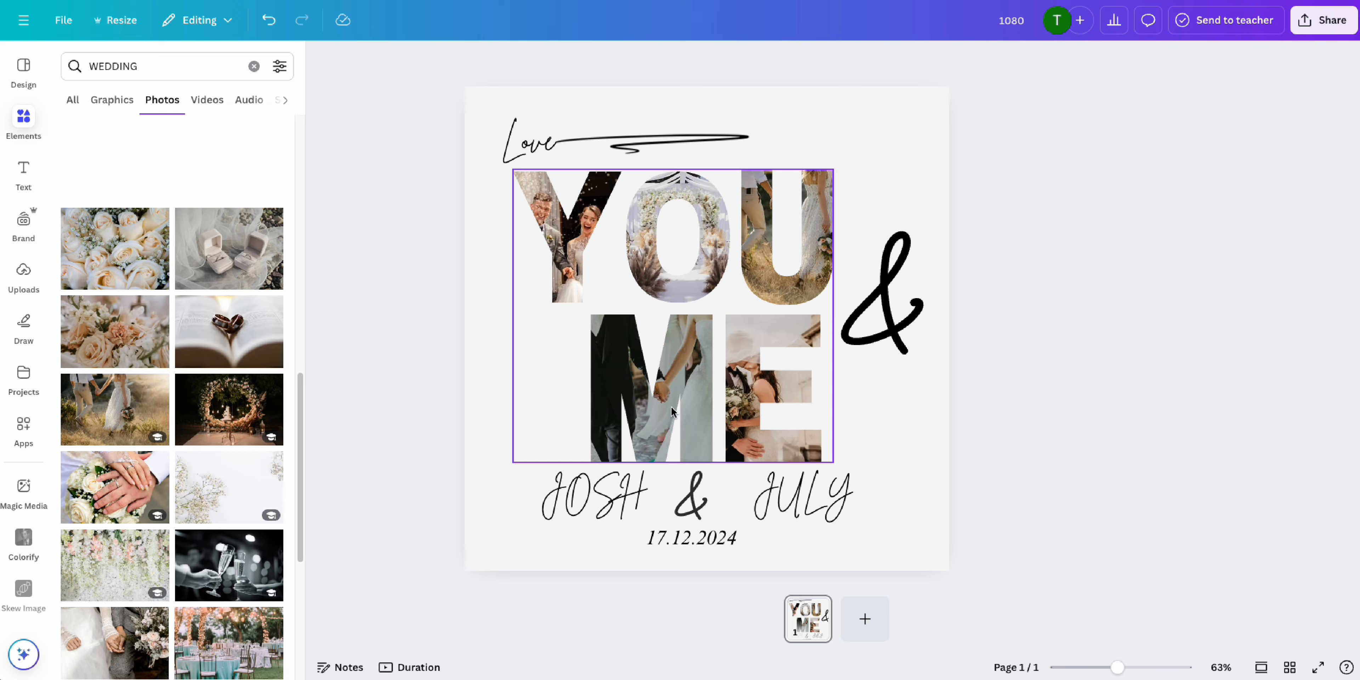
Step: Enlarge the hand-holding photo inside the M frame and reposition it so the clasped hands fall at the letter's centre
click(660, 404)
double_click(660, 404)
drag(660, 404, 650, 405)
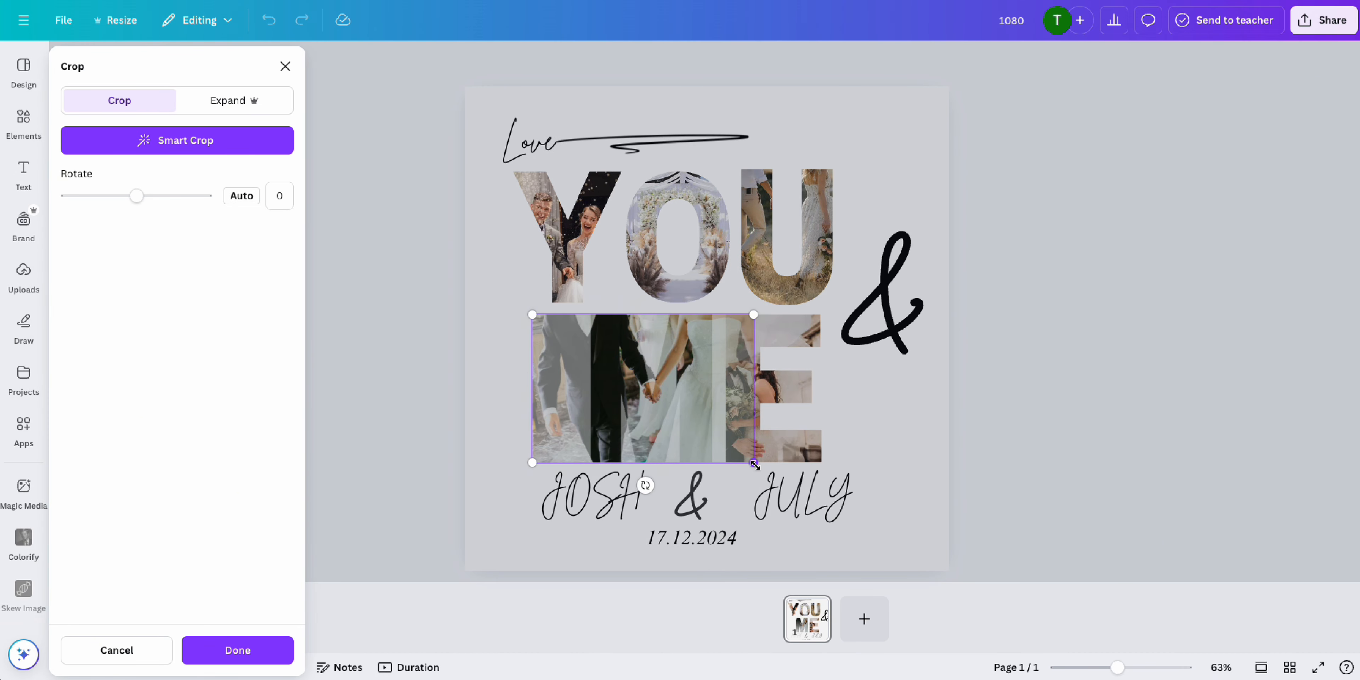
drag(753, 463, 780, 479)
drag(700, 458, 687, 459)
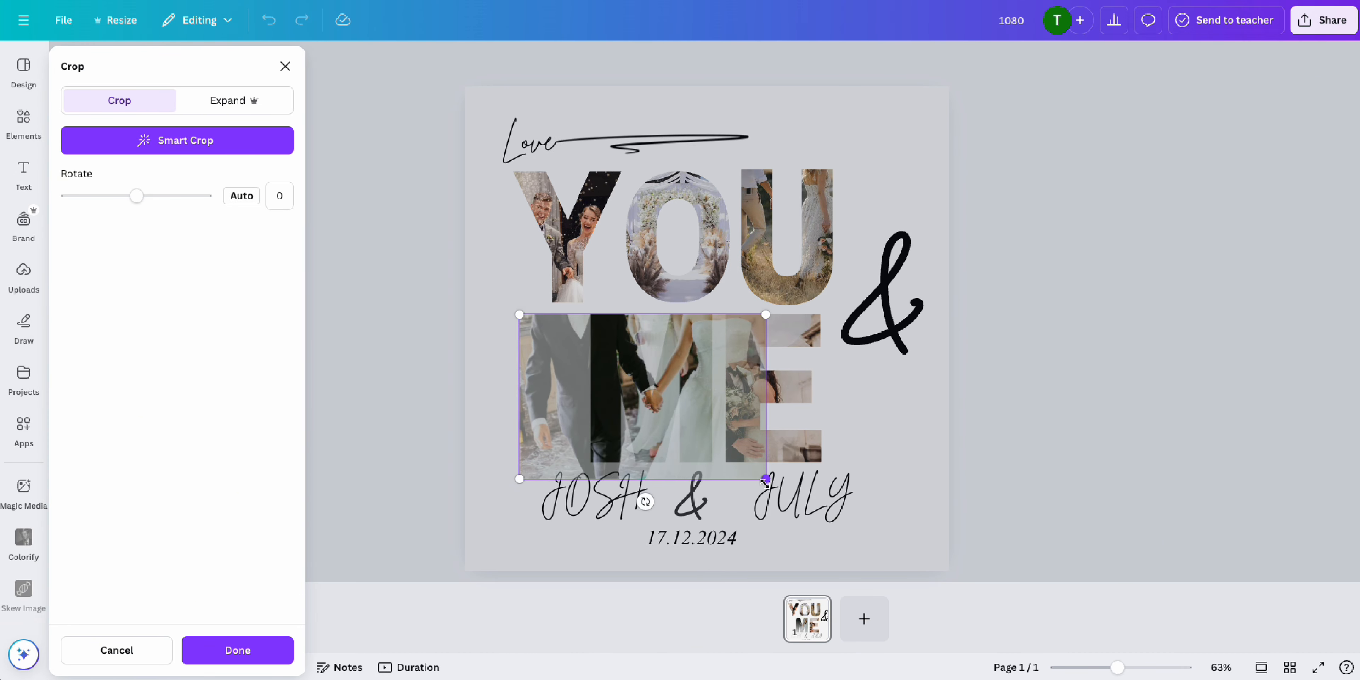
drag(766, 480, 803, 504)
drag(703, 454, 681, 453)
click(942, 374)
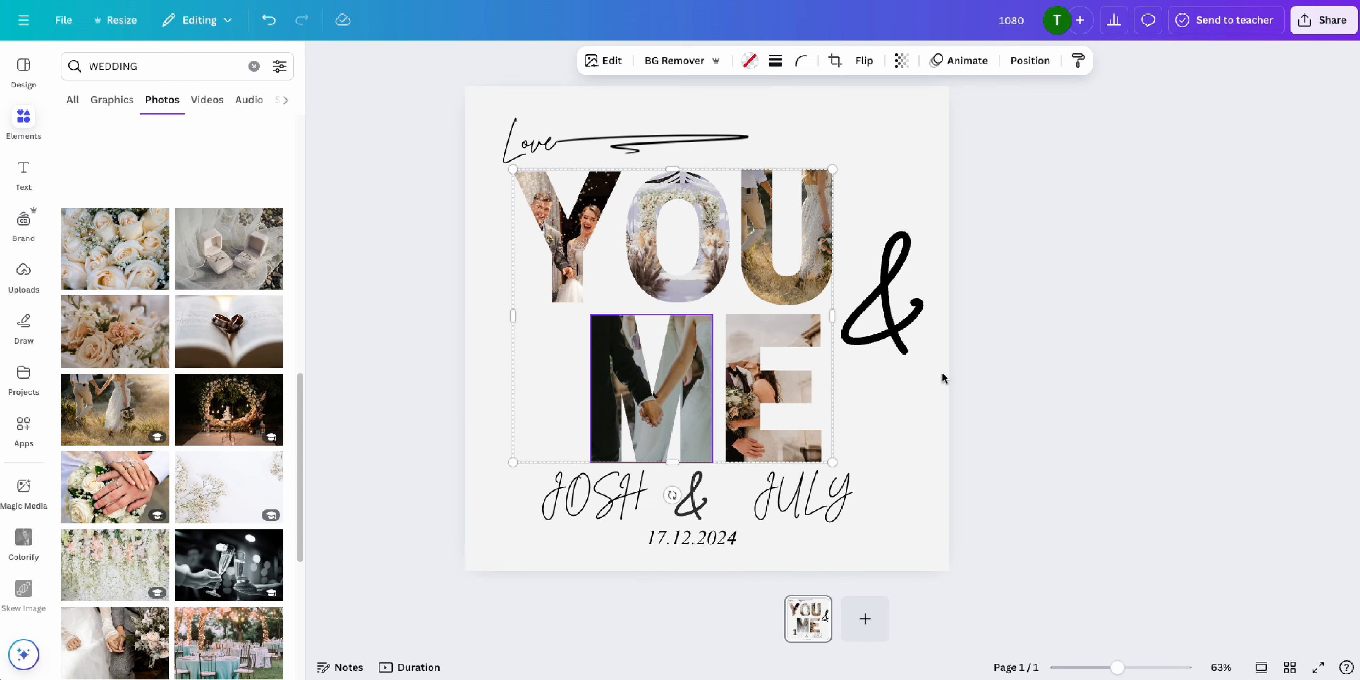
click(942, 370)
click(1017, 352)
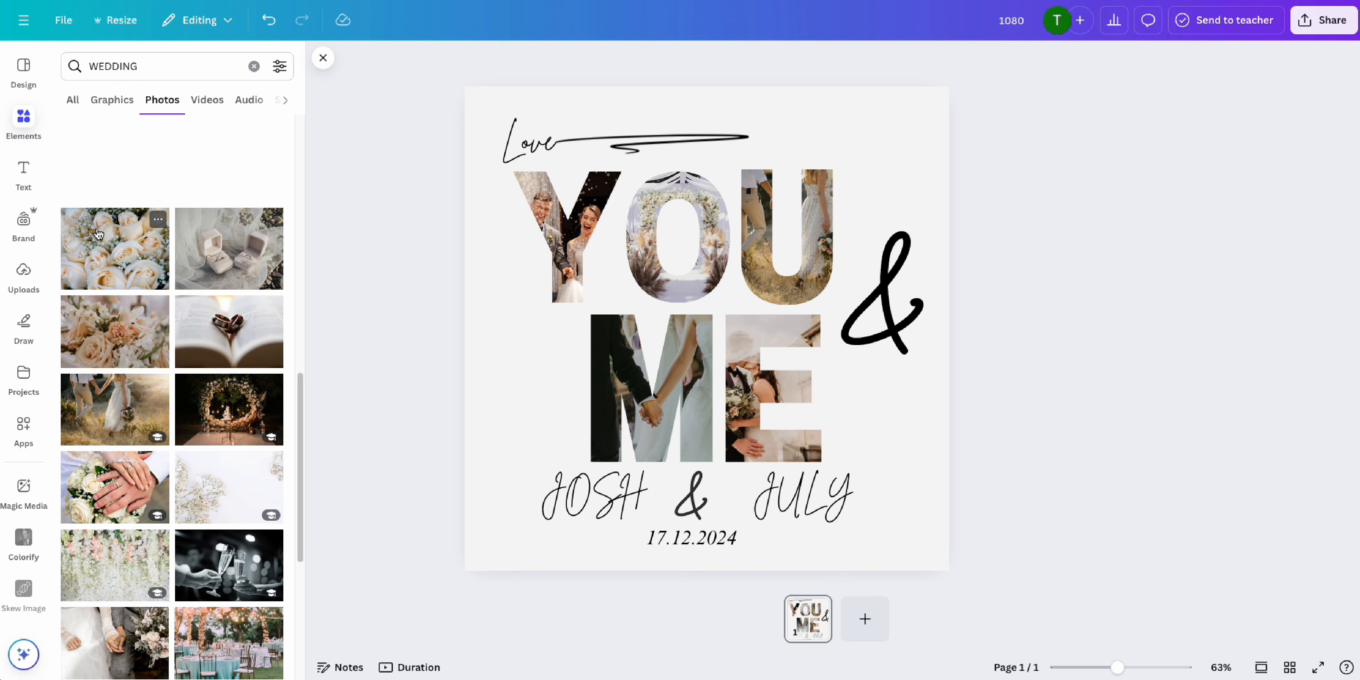
Step: Add the white roses photo across the full page and move its layer behind the YOU ME letter group, just above the background
drag(98, 233, 485, 355)
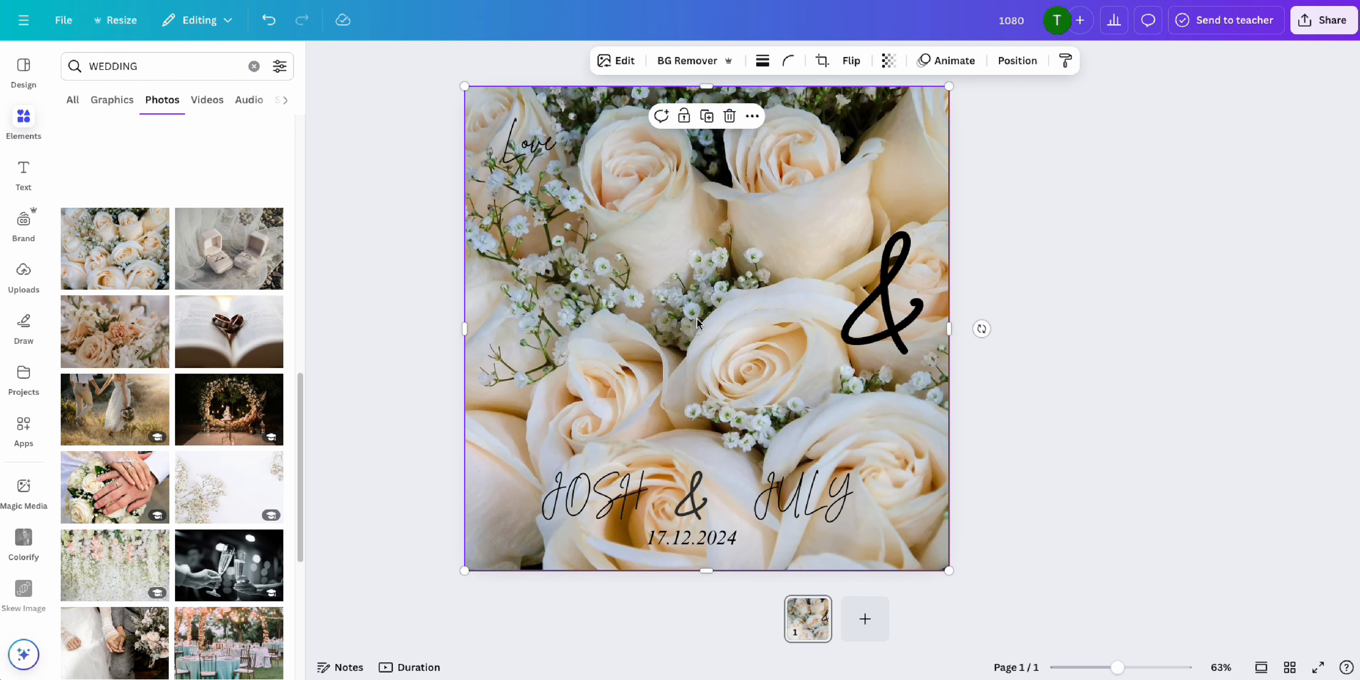
click(1017, 61)
click(209, 106)
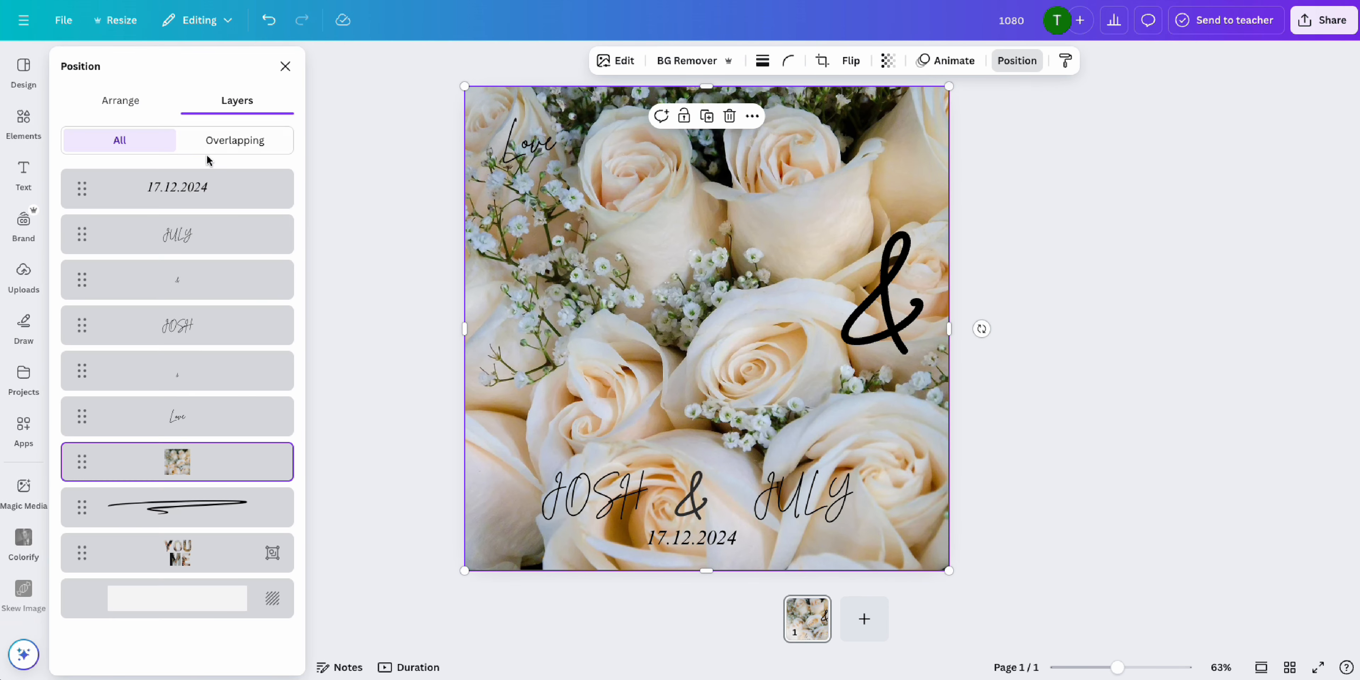
drag(200, 463, 203, 573)
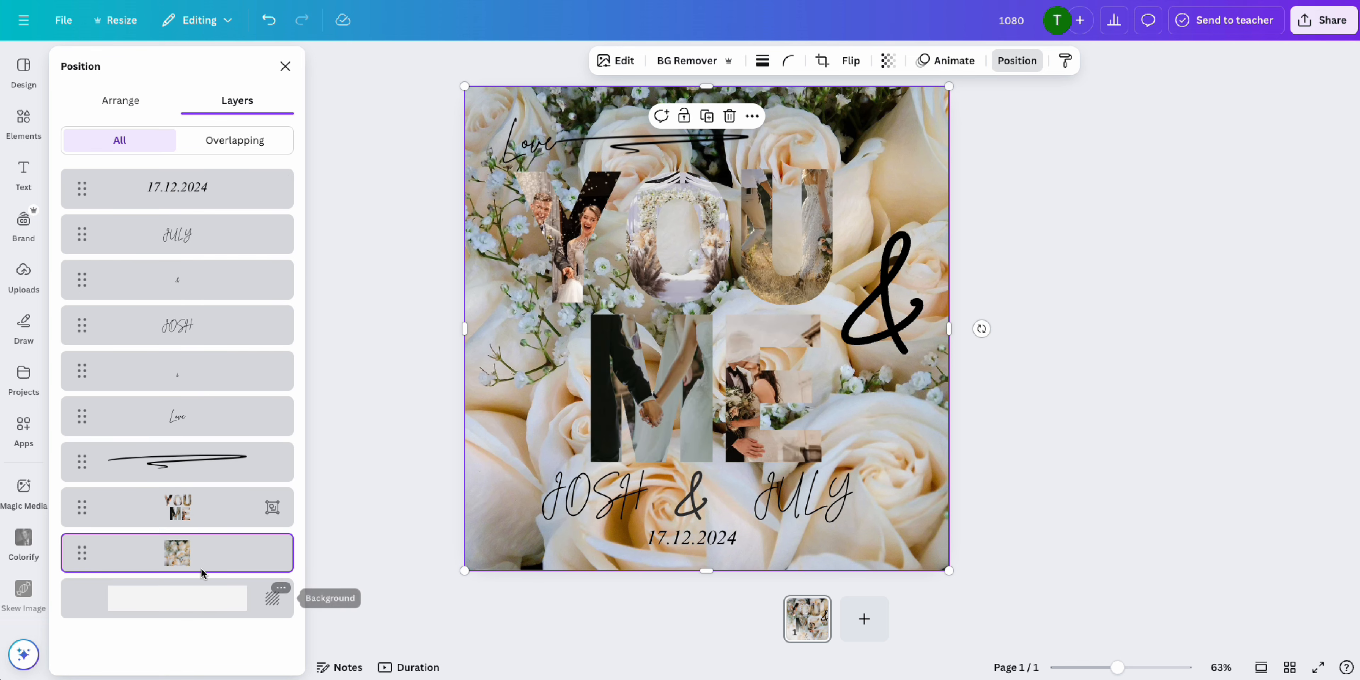
Step: Set the roses photo's transparency to 14 and deselect it
click(897, 65)
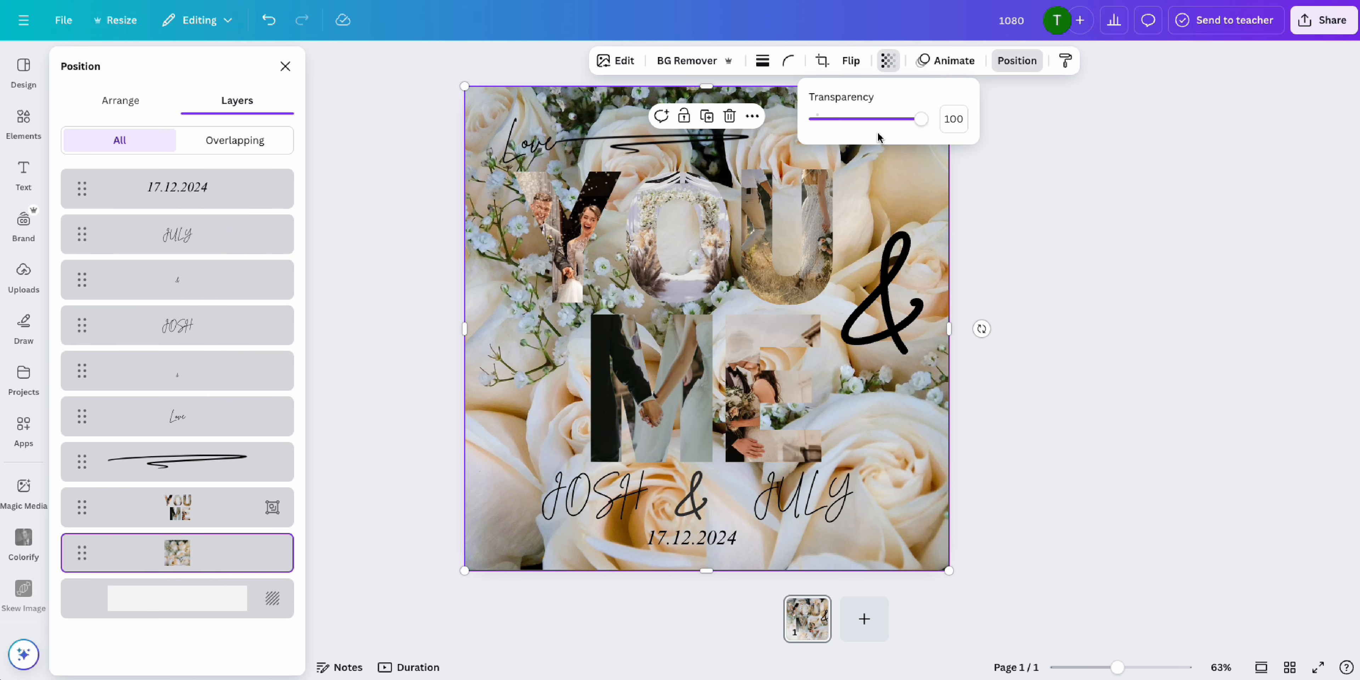
drag(927, 119, 833, 137)
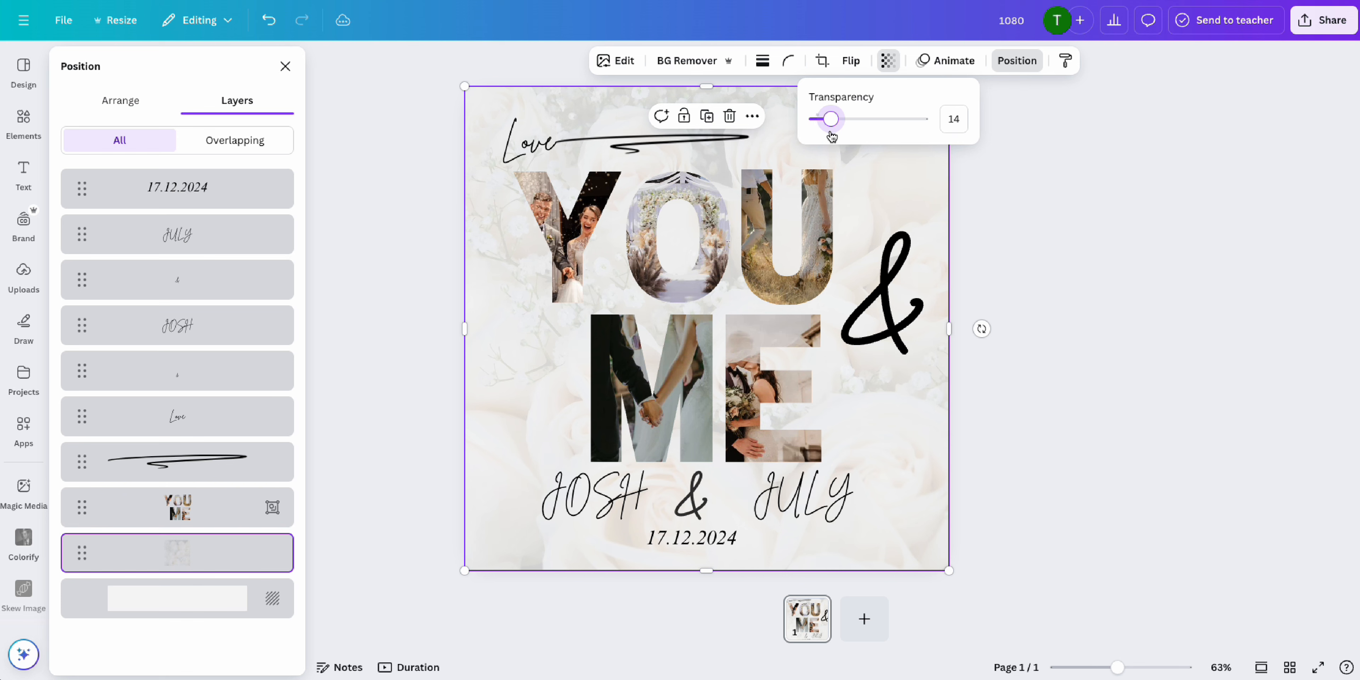
click(1014, 217)
click(1014, 217)
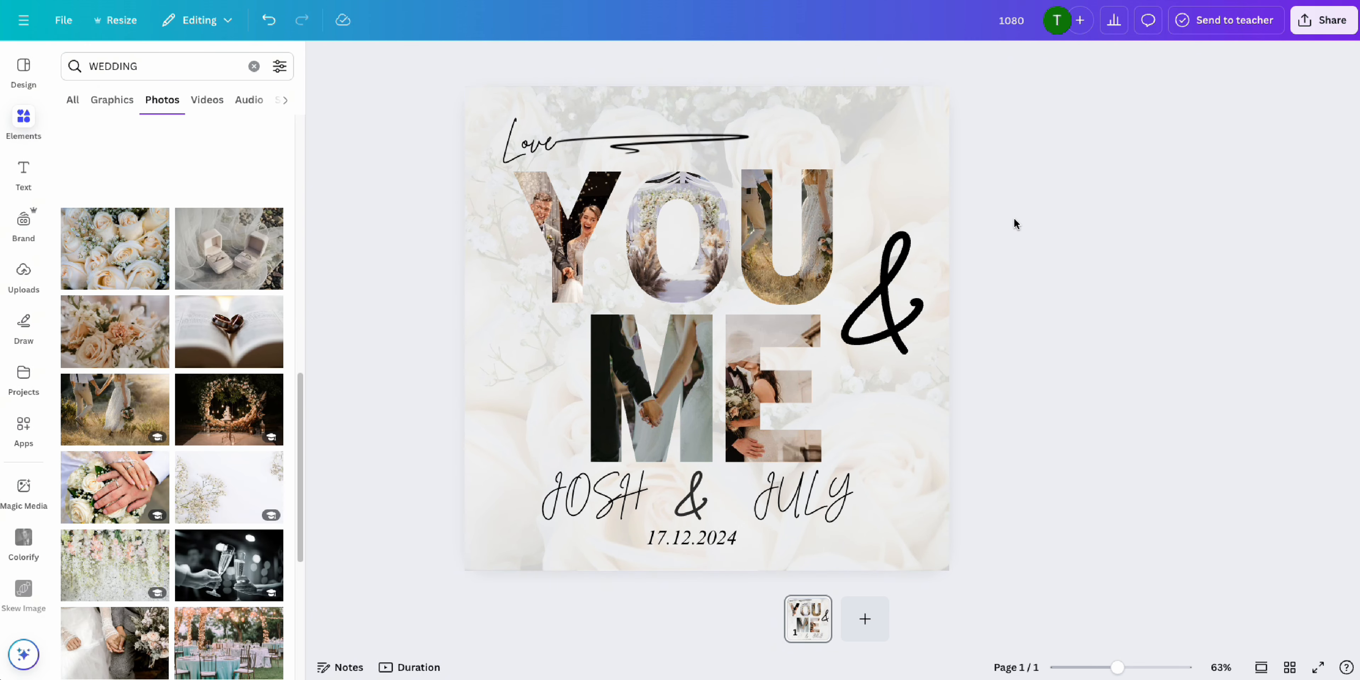